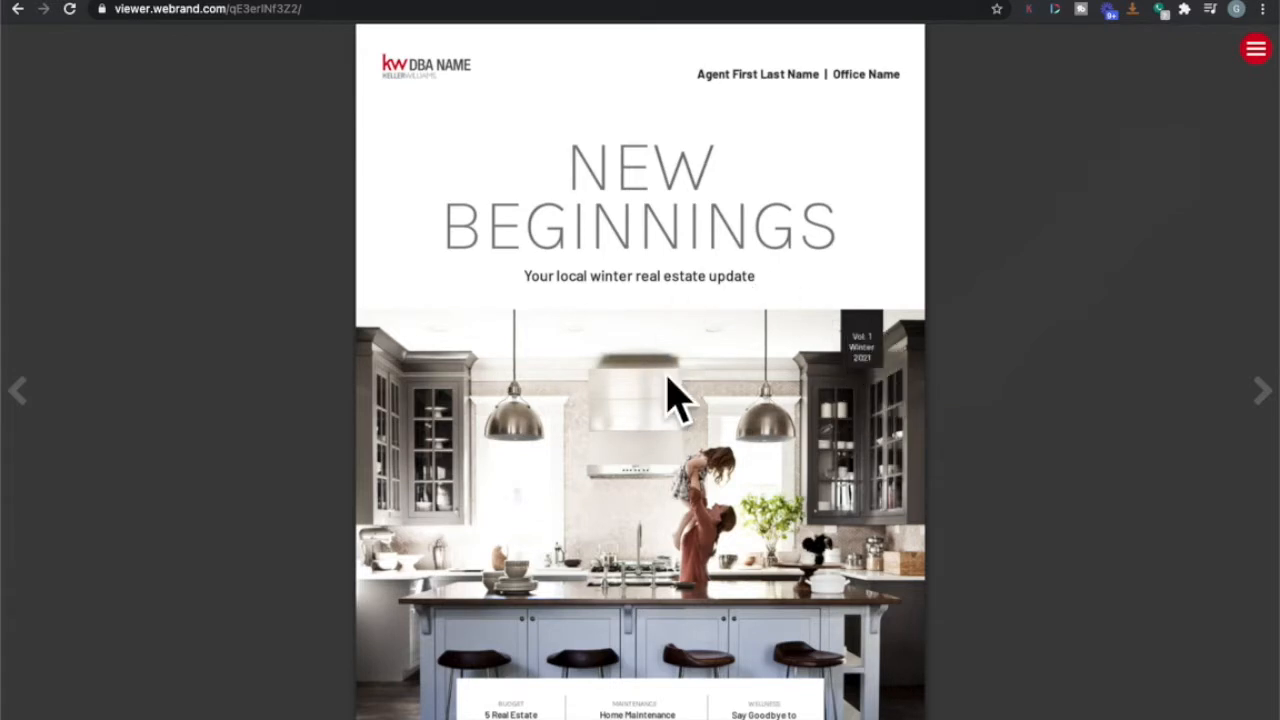
# Page back and forth through the New Beginnings flipbook, then return to the KW Command dashboard.
pyautogui.click(1260, 394)
pyautogui.click(17, 395)
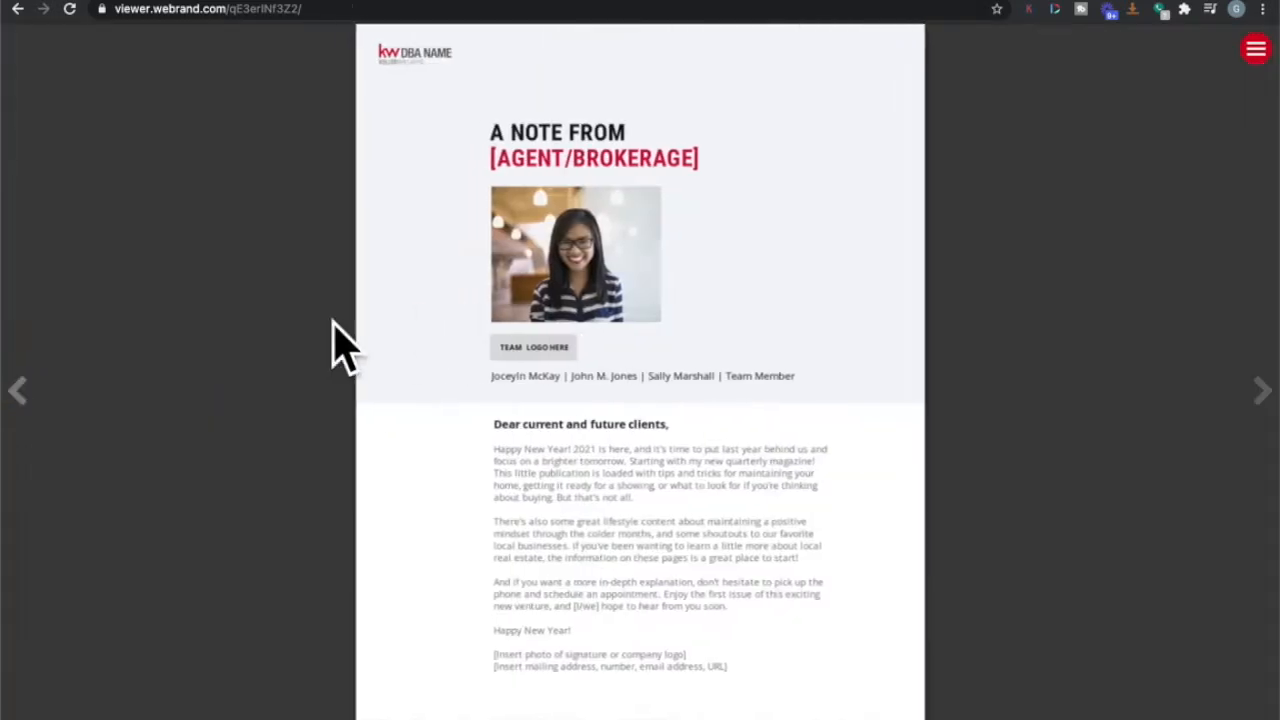
pyautogui.click(1258, 410)
pyautogui.click(1258, 408)
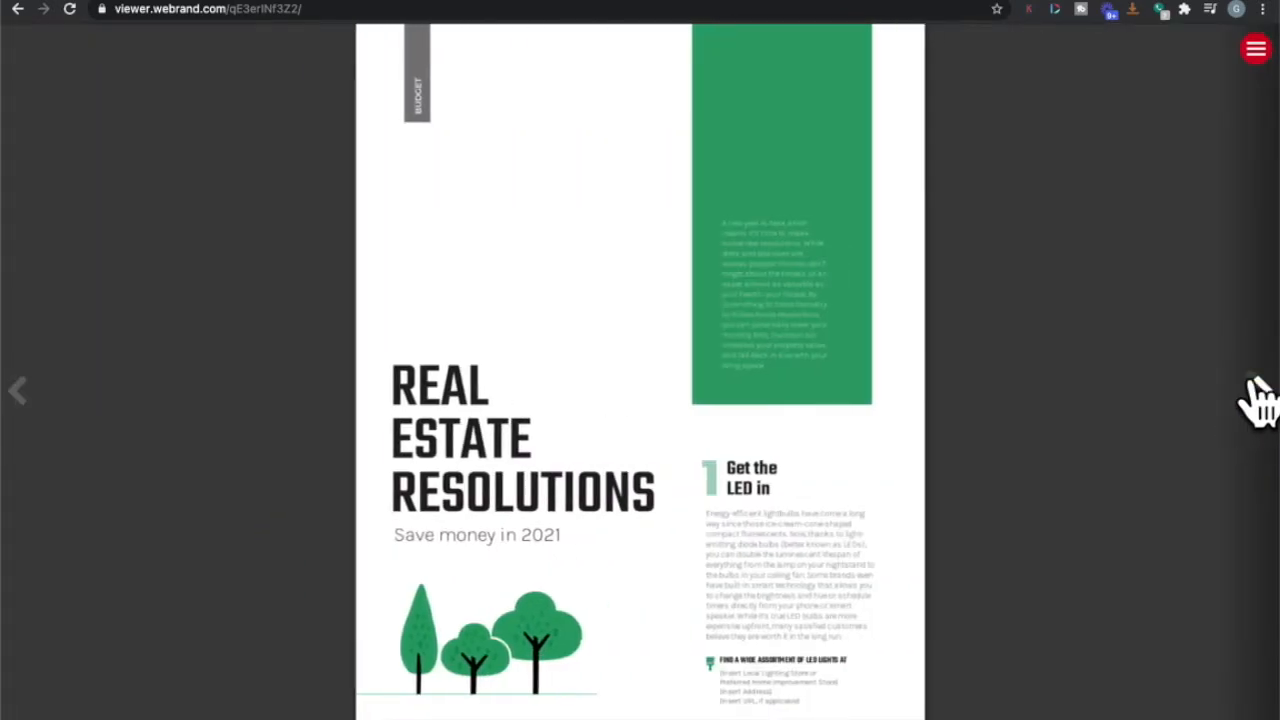
pyautogui.click(1256, 398)
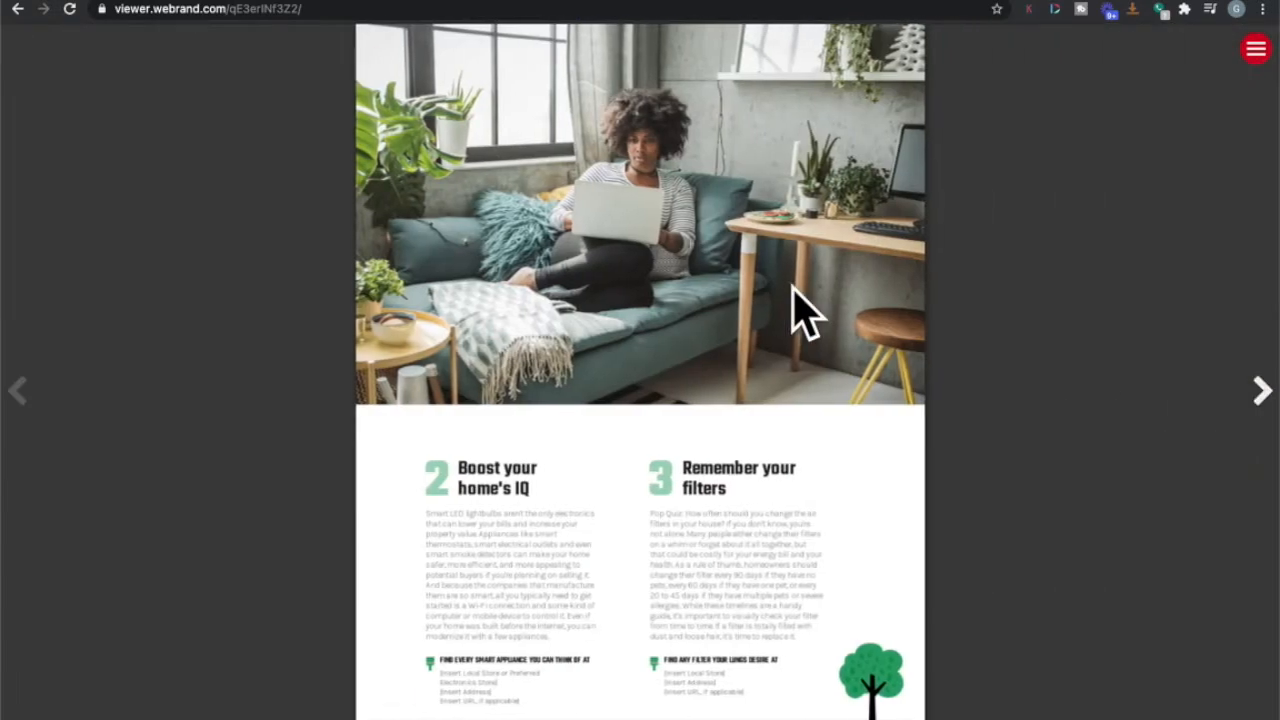
pyautogui.click(197, 10)
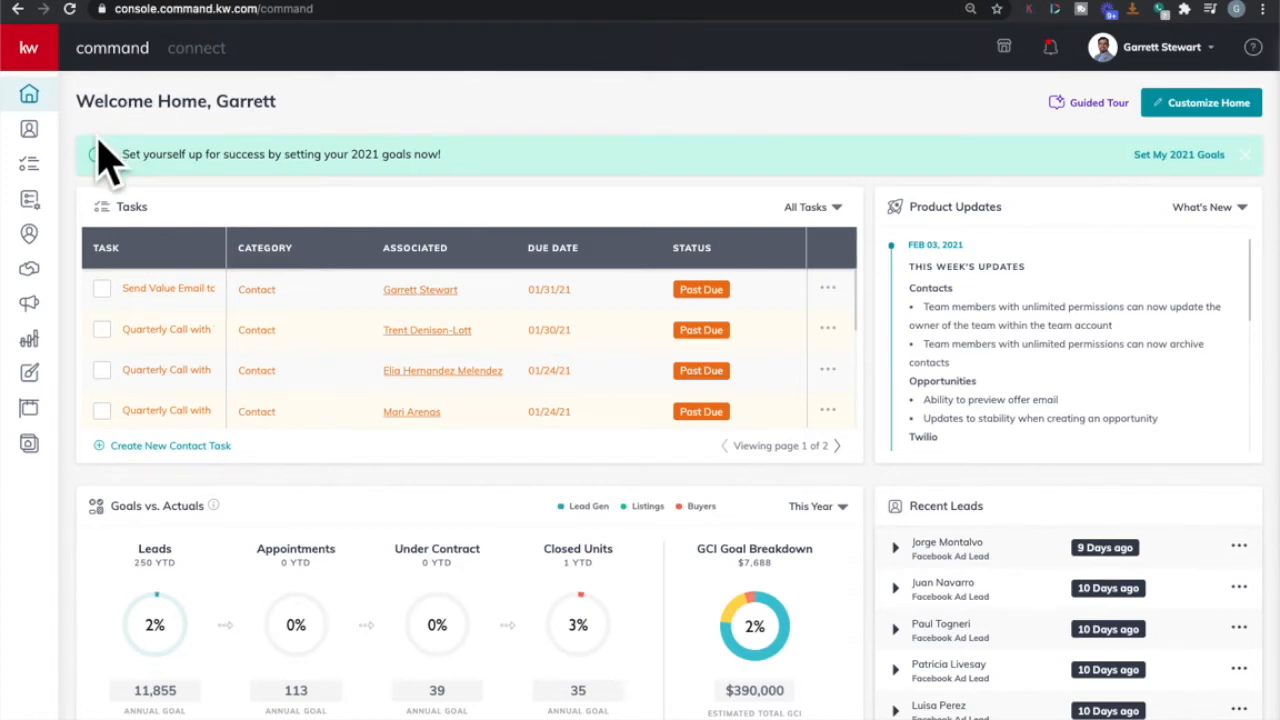
# From Designs, create a new Social design and continue into the editor.
pyautogui.click(31, 378)
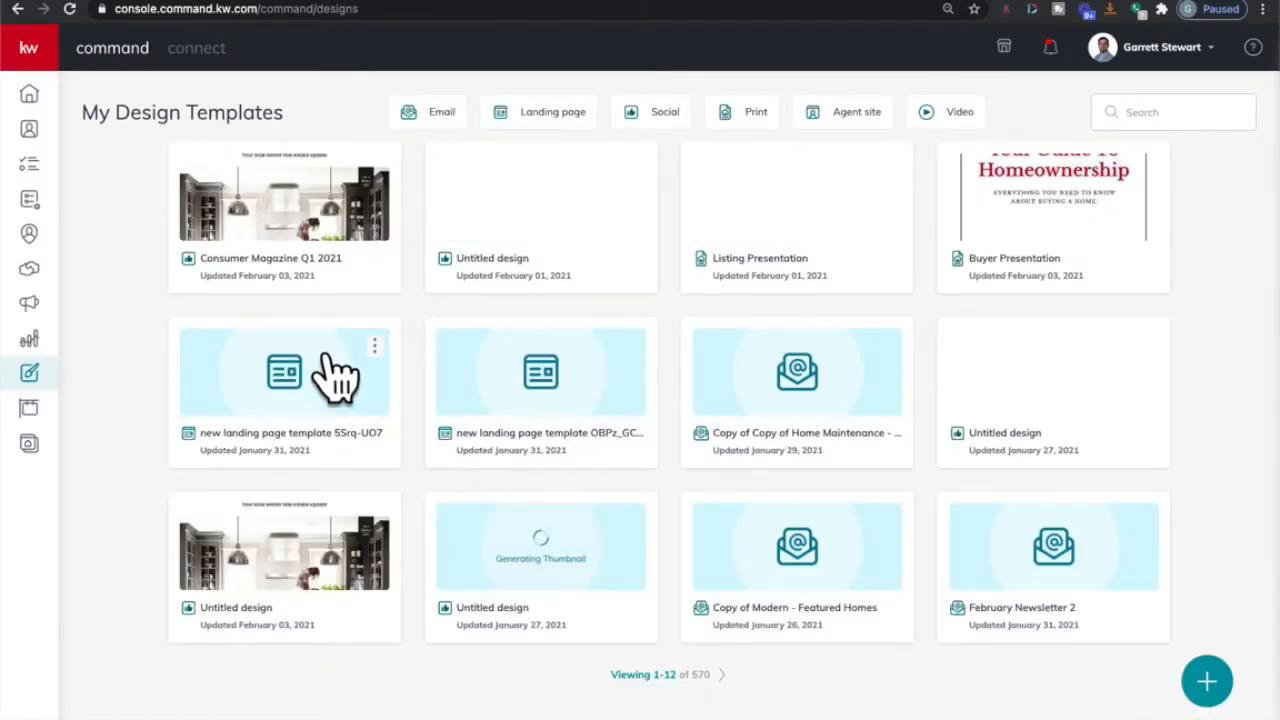
pyautogui.click(1208, 682)
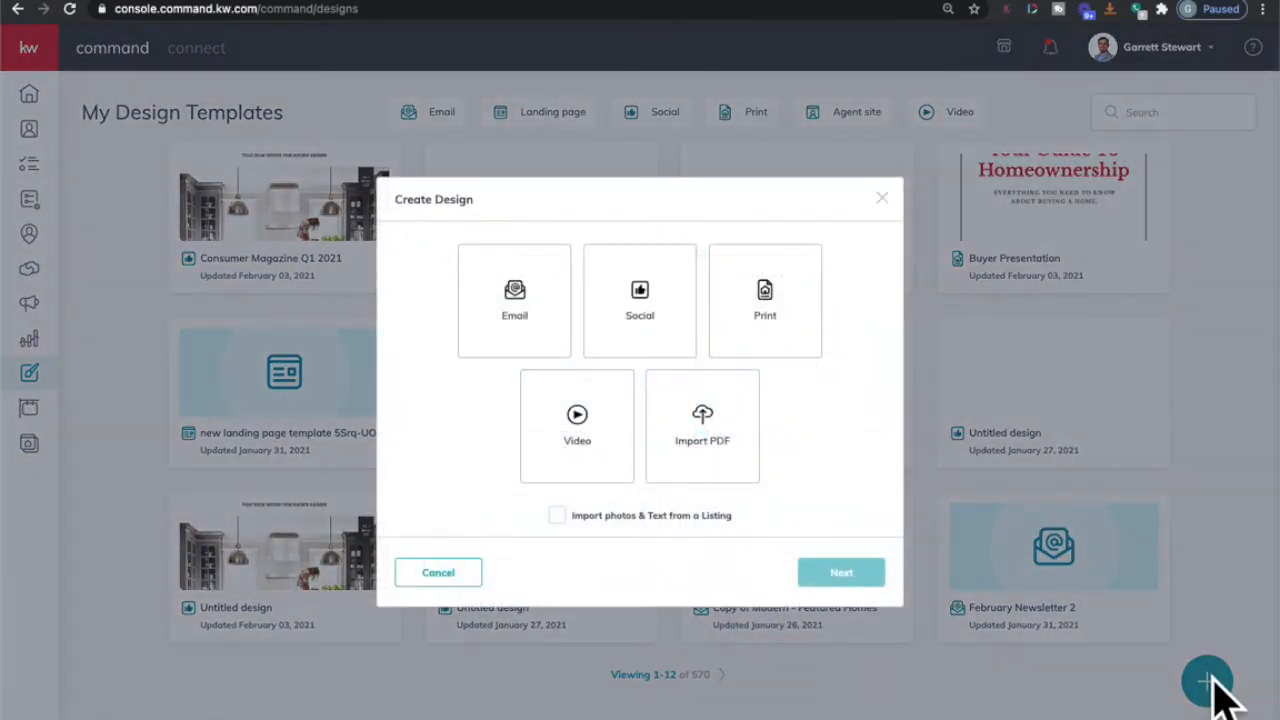
pyautogui.click(660, 336)
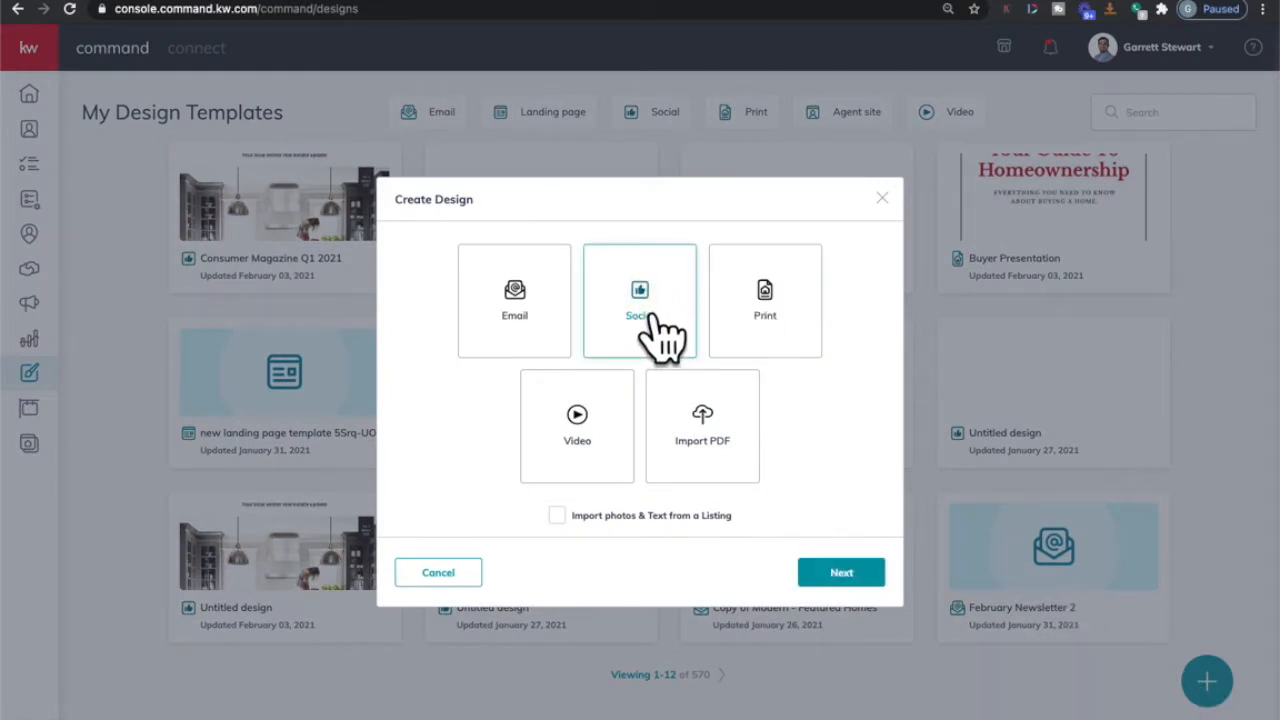
pyautogui.click(834, 576)
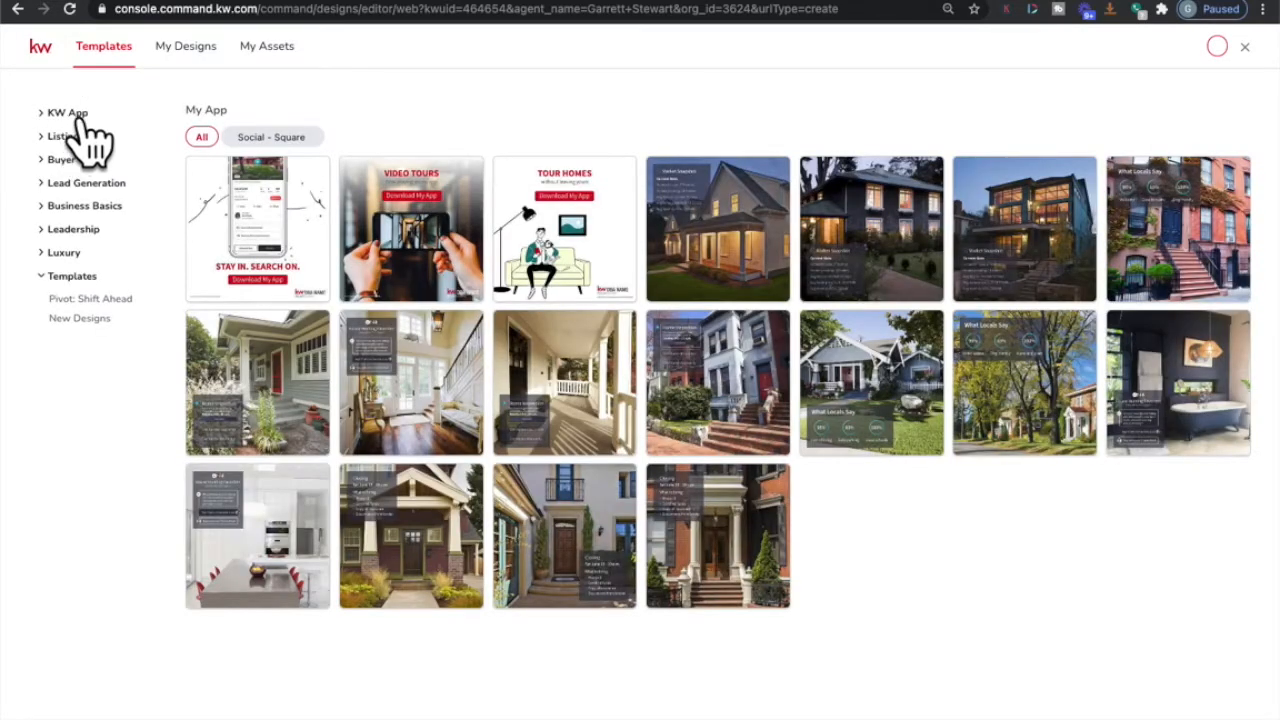
# Use the New Beginnings template from Lead Generation > Consumer Magazine.
pyautogui.click(100, 184)
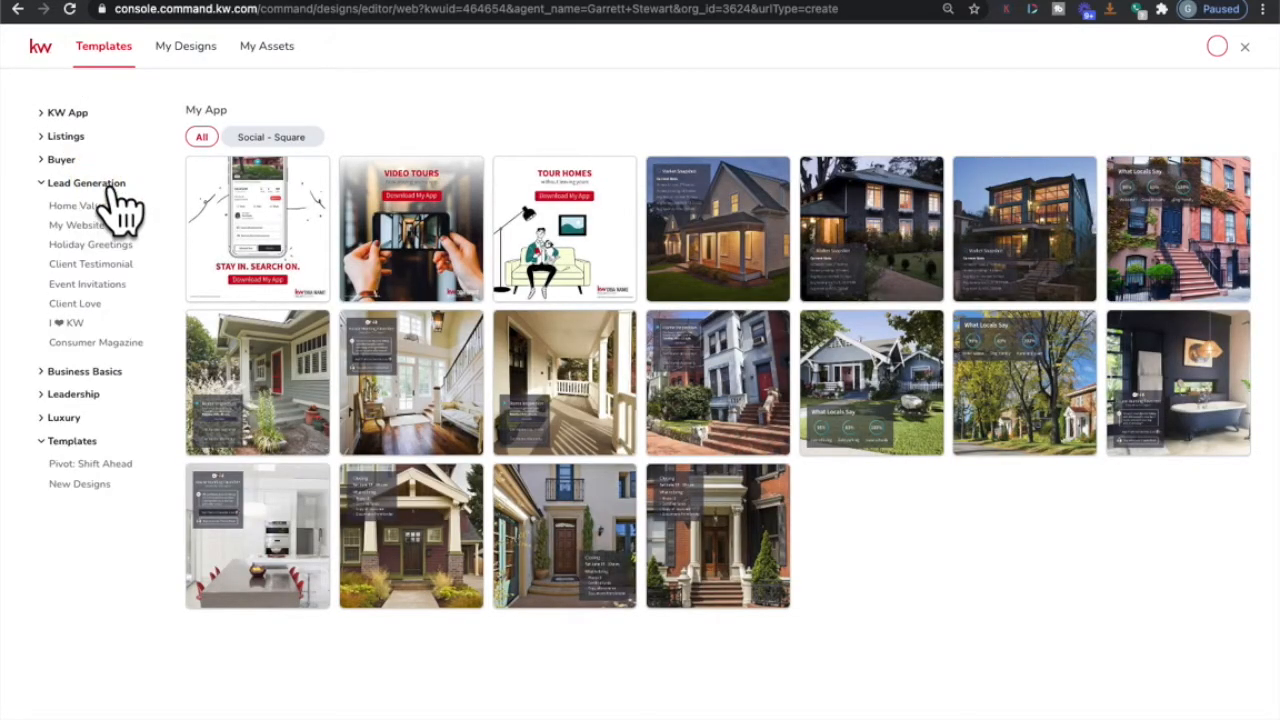
pyautogui.click(134, 344)
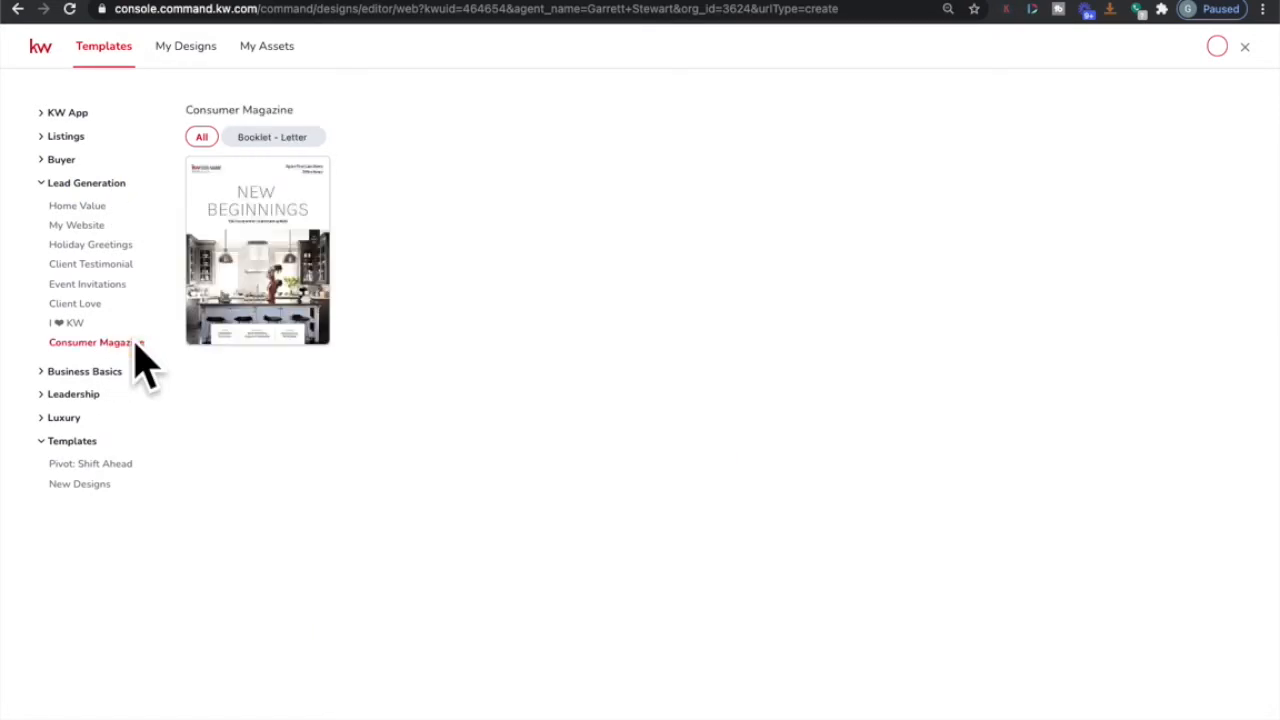
pyautogui.moveTo(302, 212)
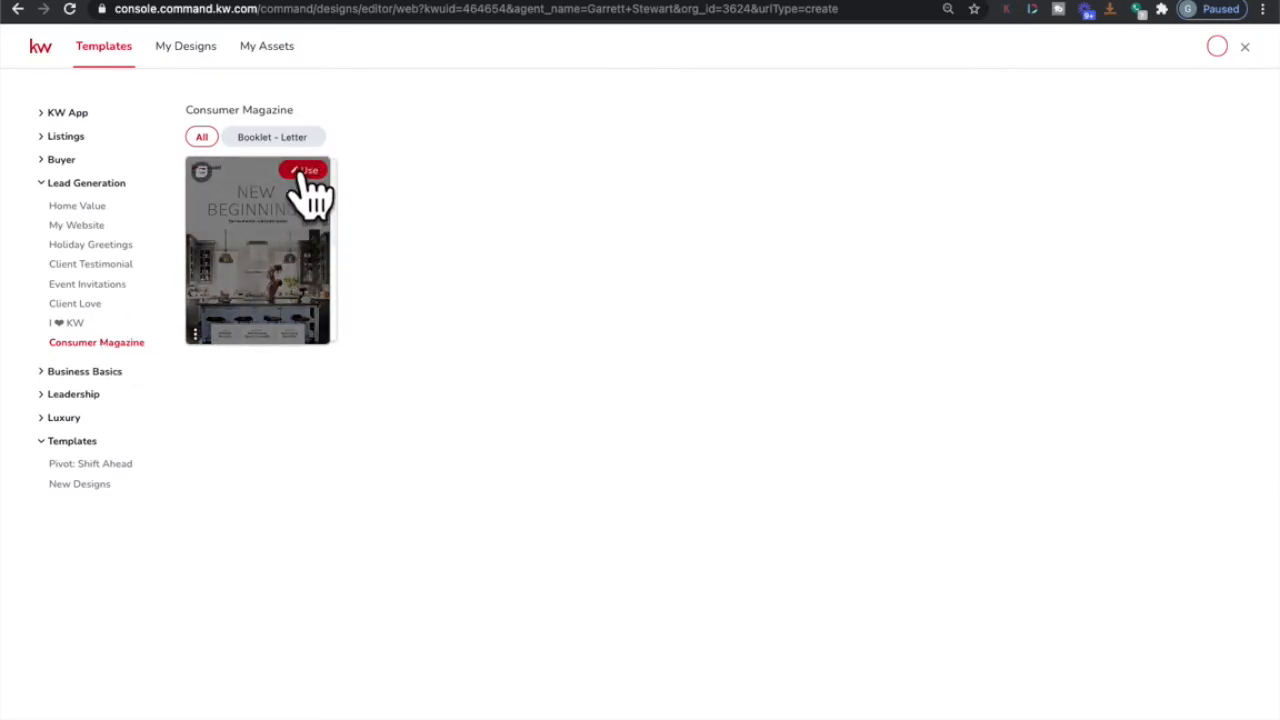
pyautogui.click(305, 172)
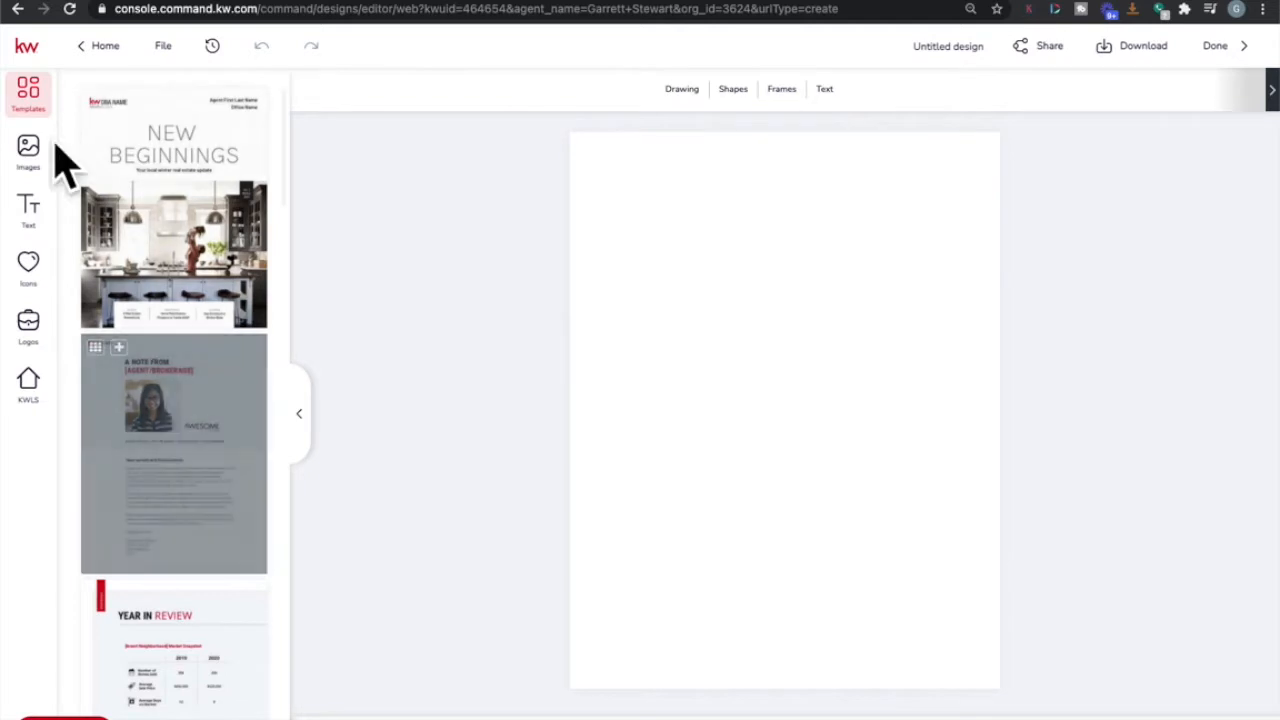
pyautogui.scroll(-4, 157, 290)
pyautogui.scroll(-15, 160, 295)
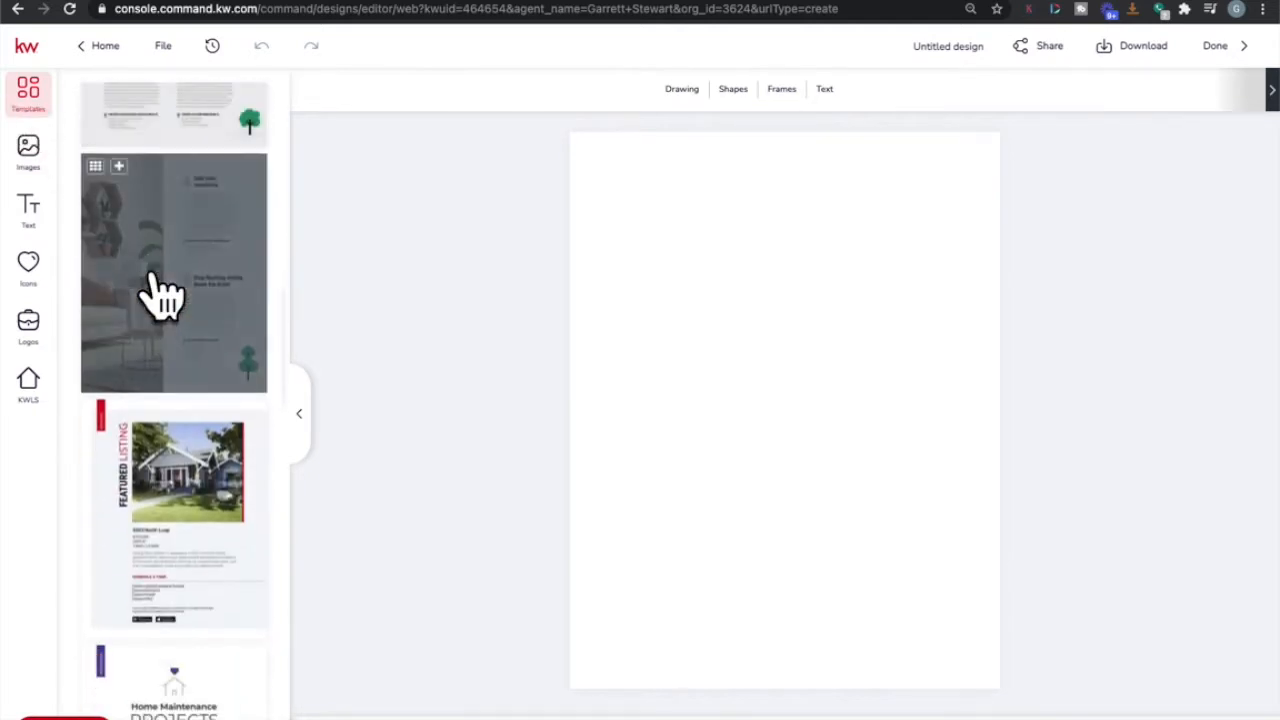
pyautogui.scroll(-15, 160, 295)
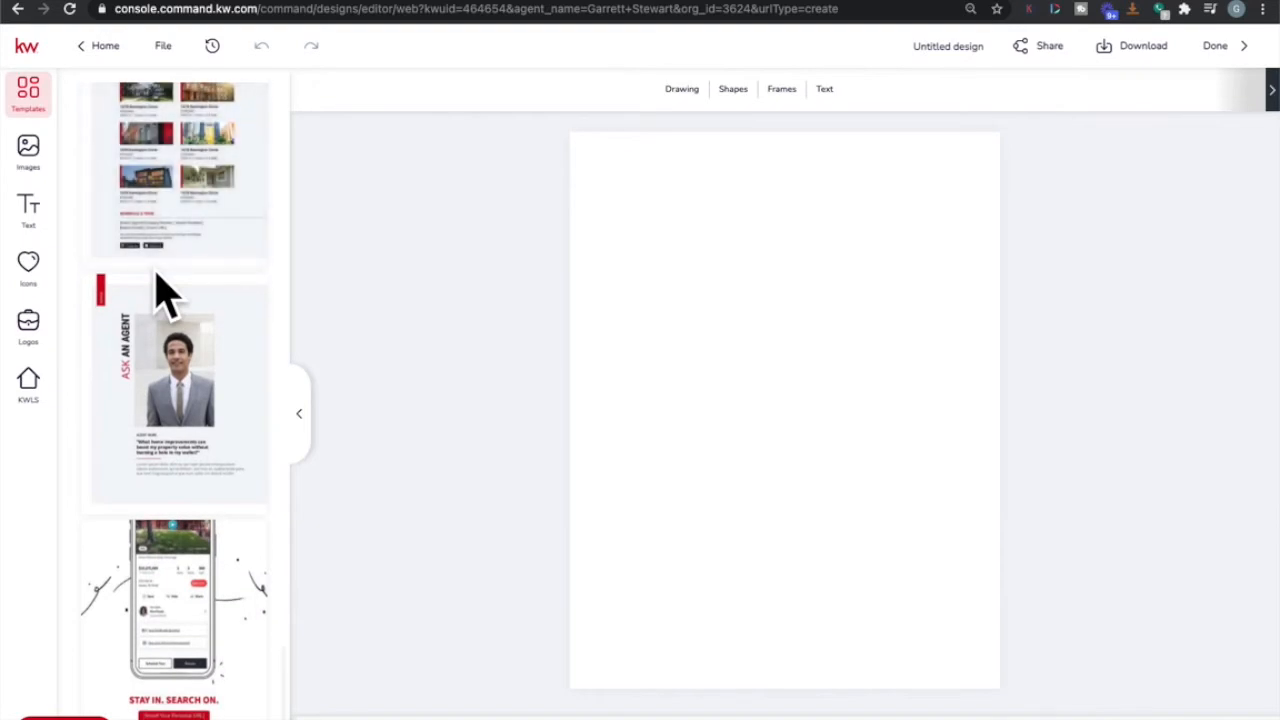
pyautogui.scroll(-8, 160, 295)
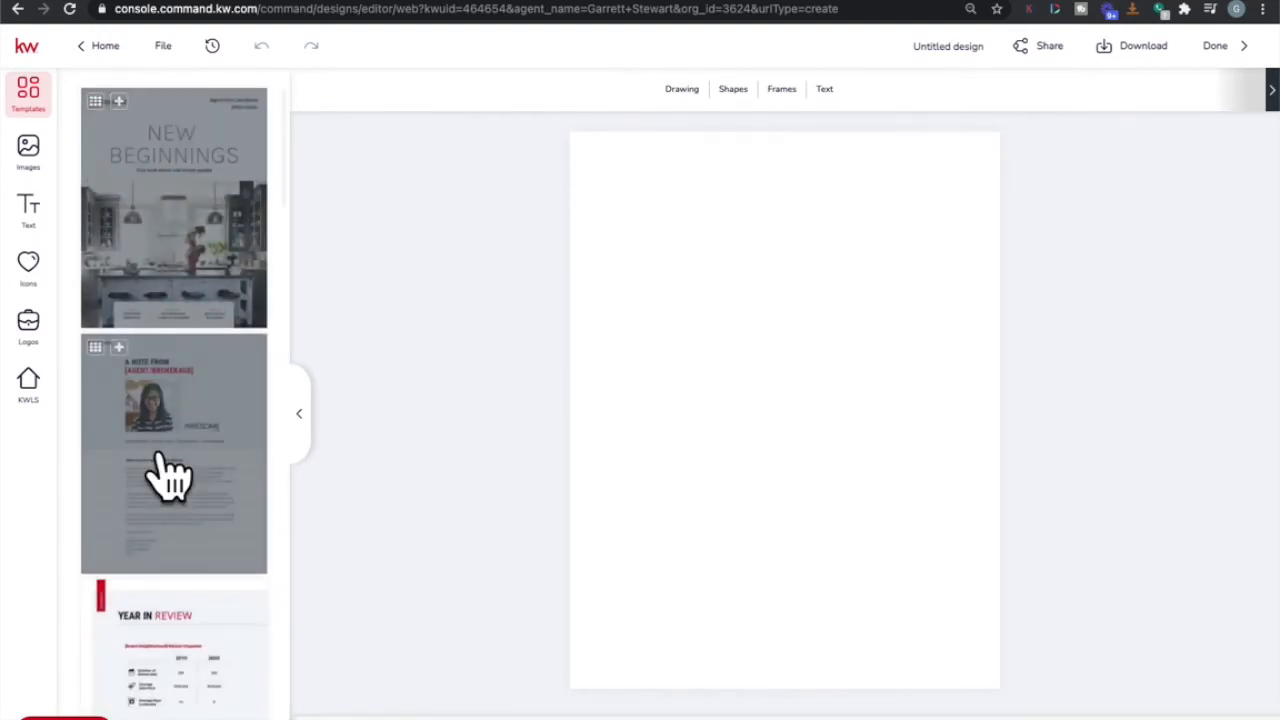
pyautogui.scroll(-12, 170, 478)
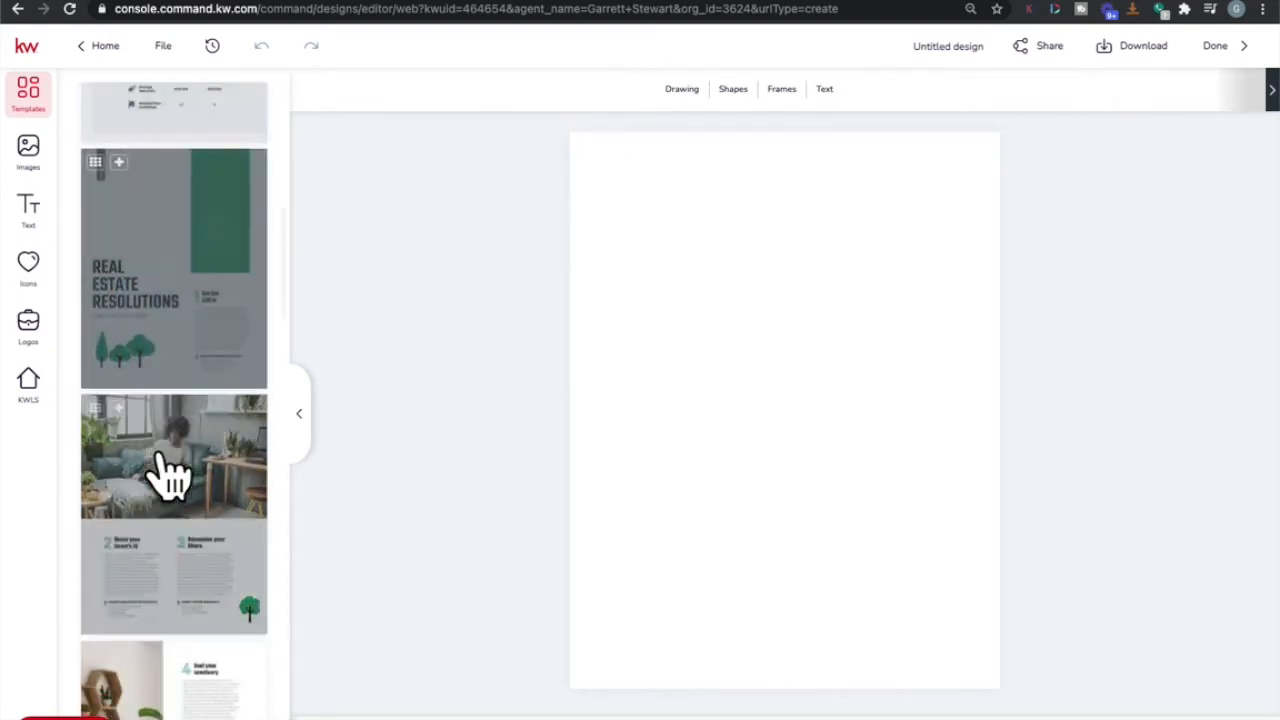
pyautogui.scroll(-12, 170, 478)
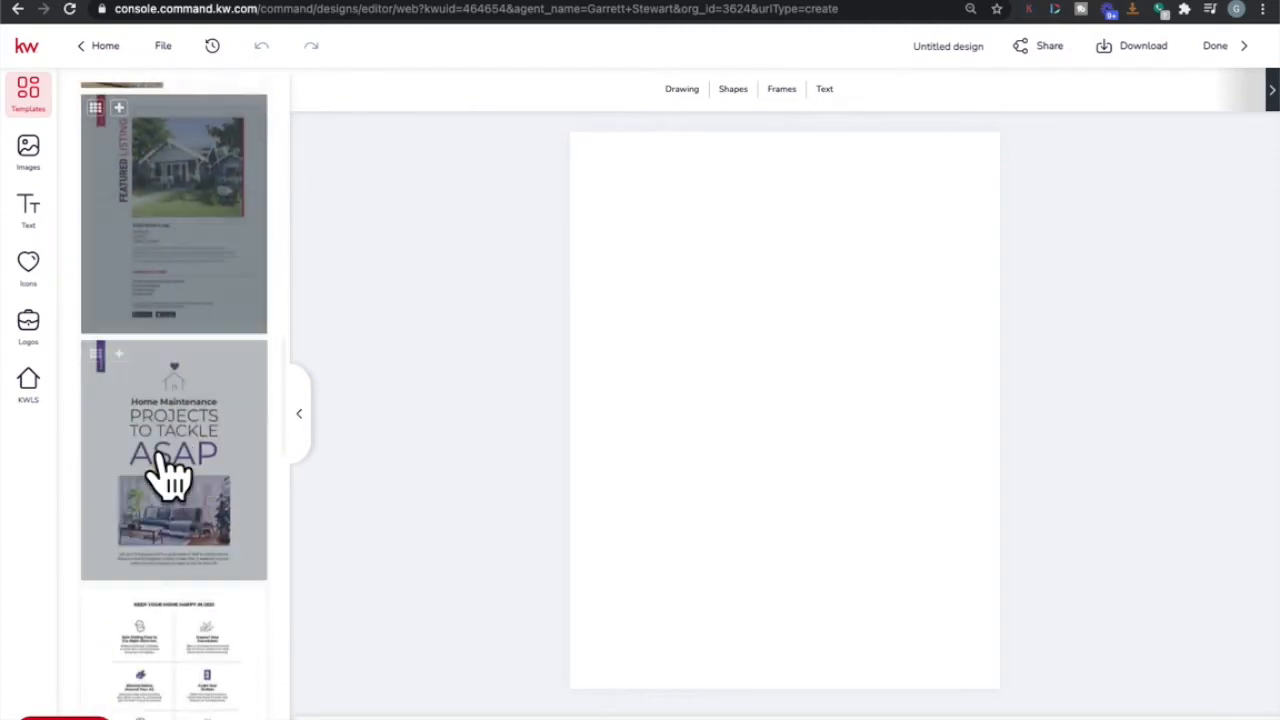
pyautogui.scroll(-12, 170, 478)
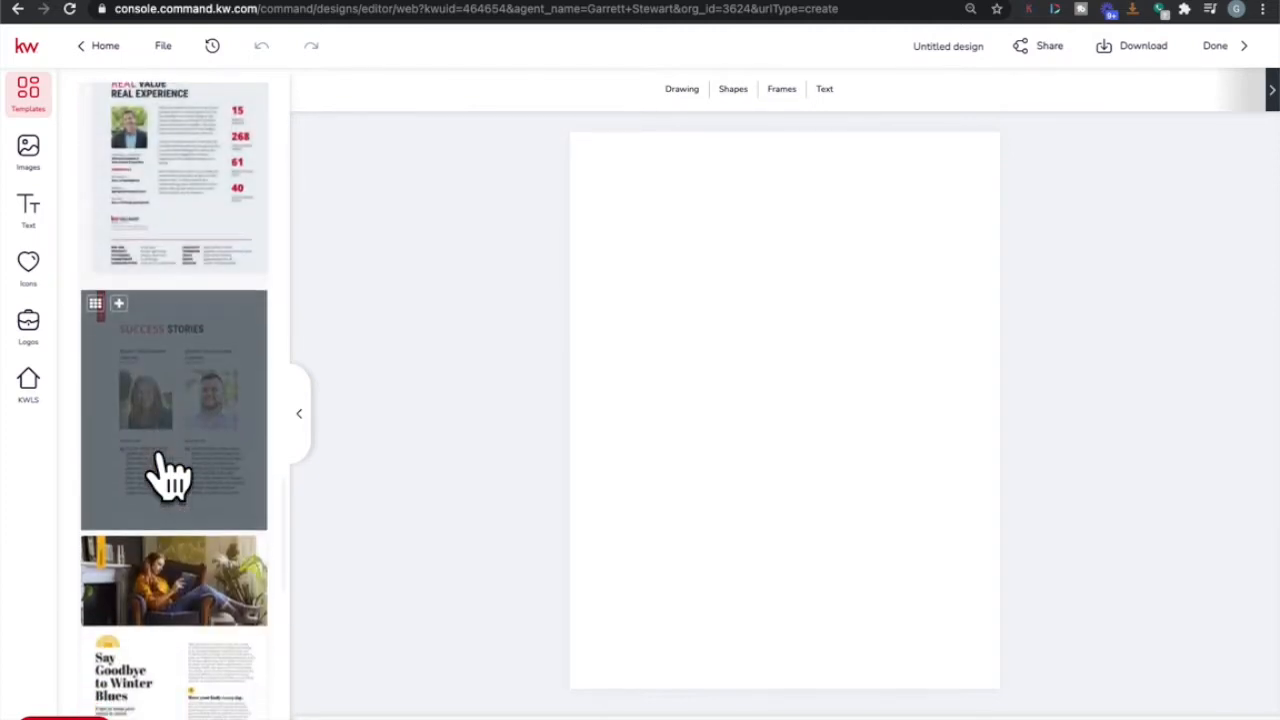
pyautogui.scroll(-12, 170, 478)
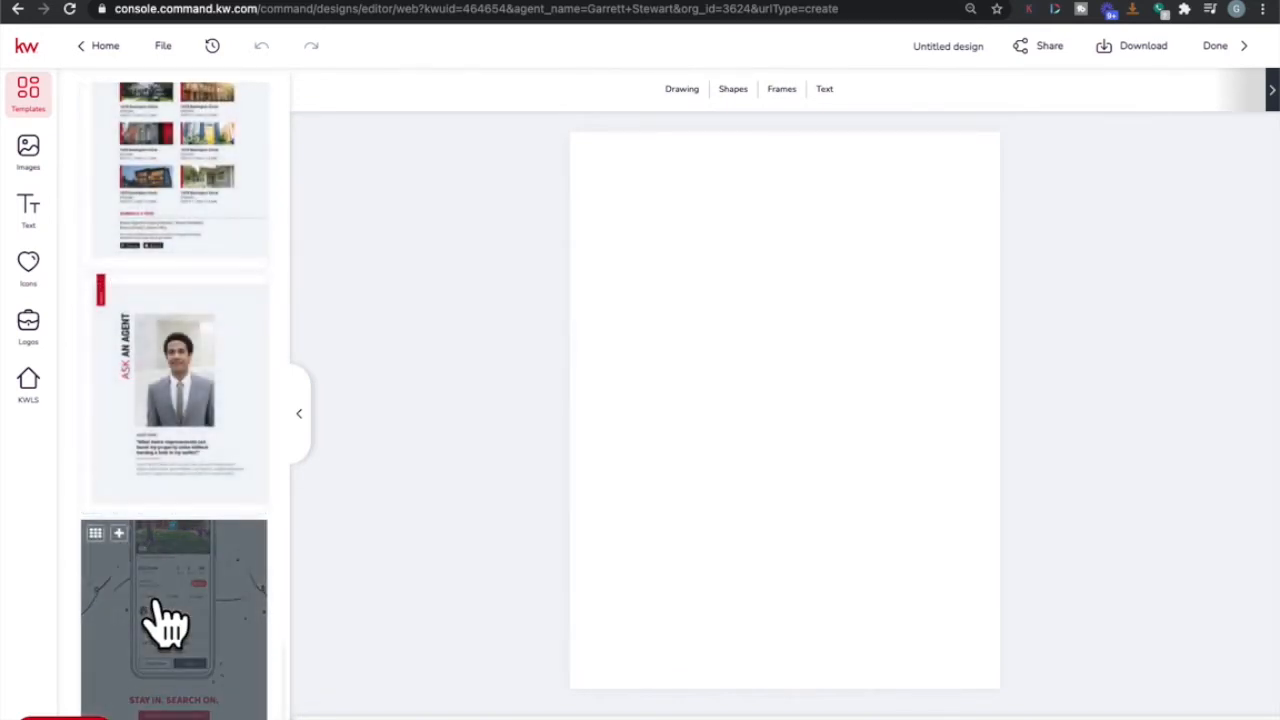
pyautogui.scroll(1, 165, 620)
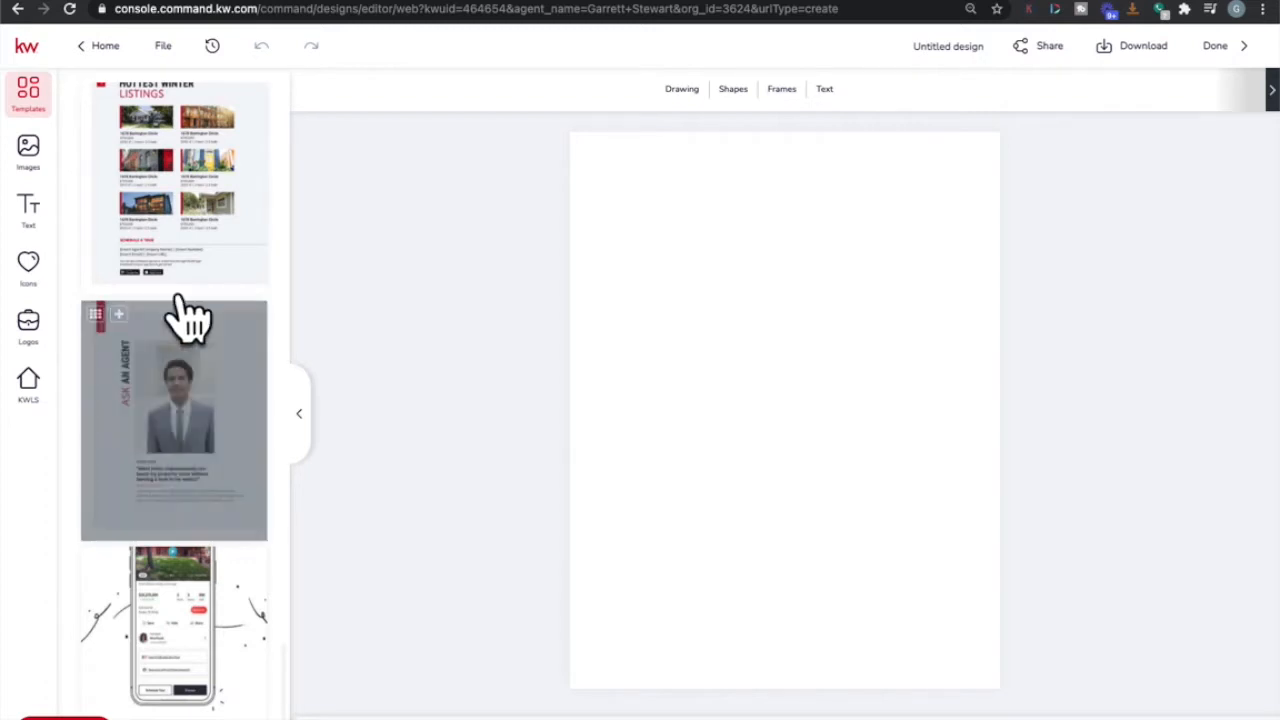
pyautogui.scroll(5, 190, 318)
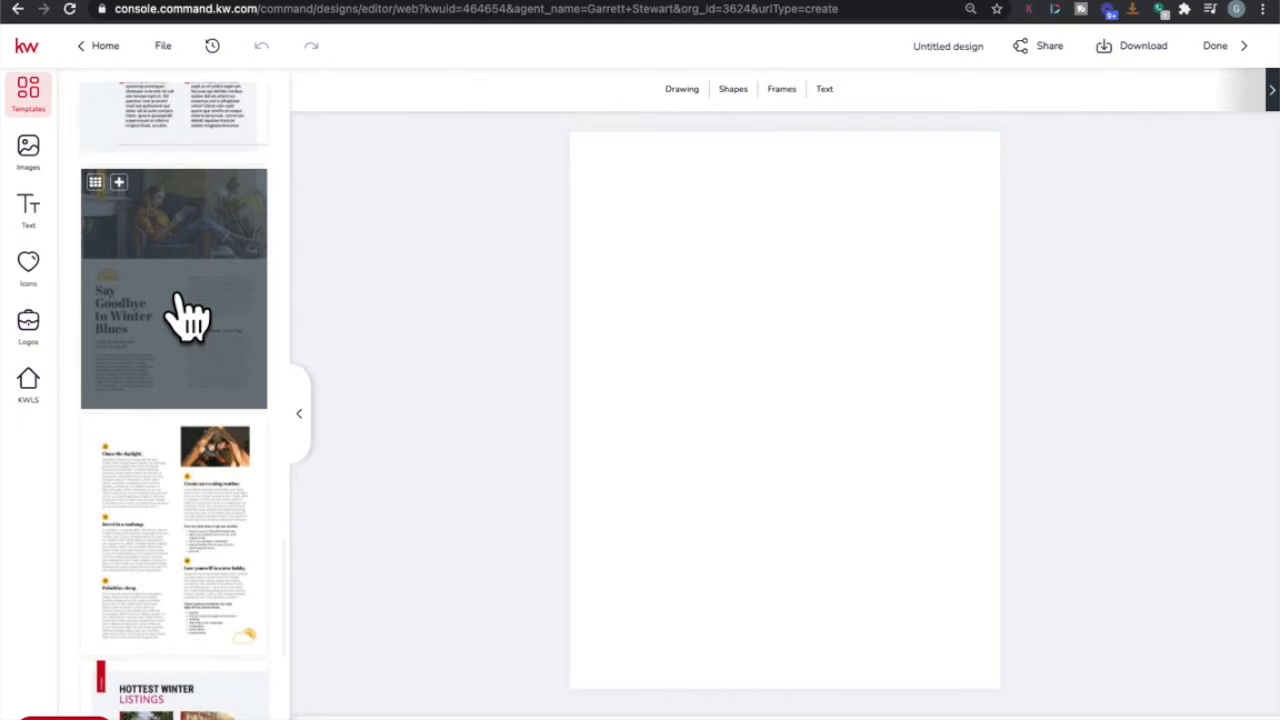
pyautogui.scroll(10, 190, 318)
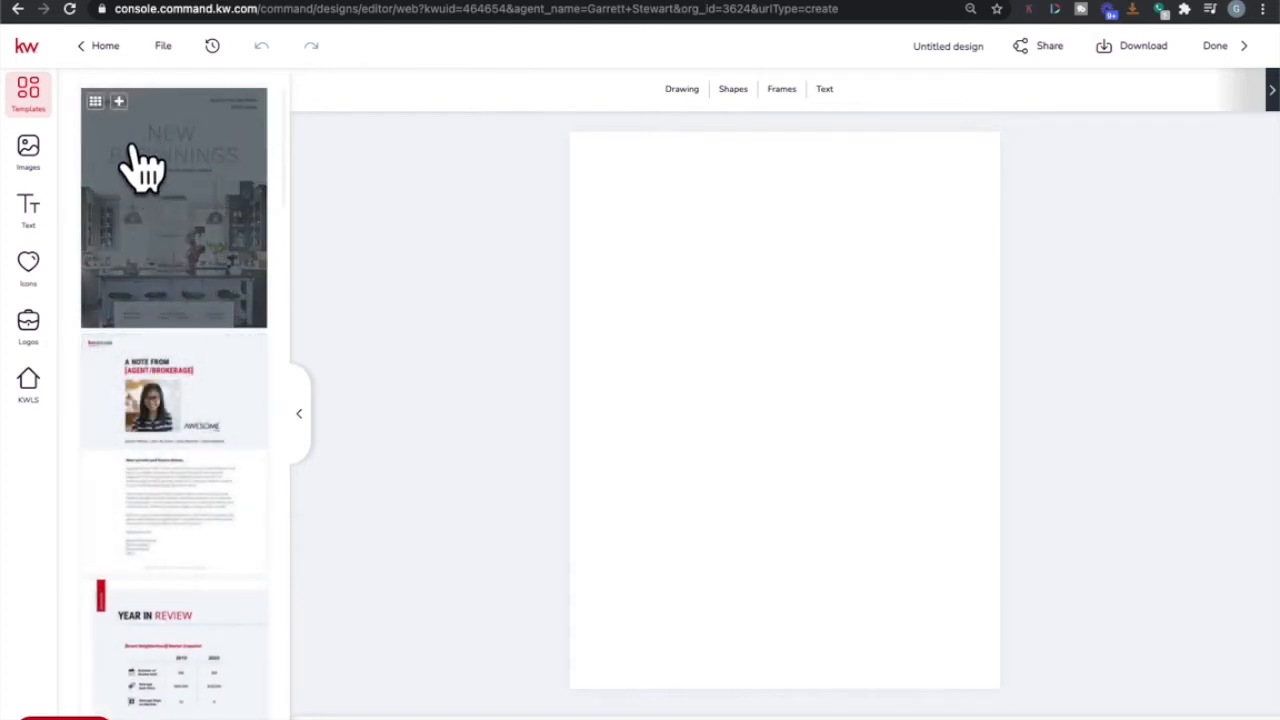
# Add the New Beginnings cover page and delete the blank page 1.
pyautogui.click(119, 101)
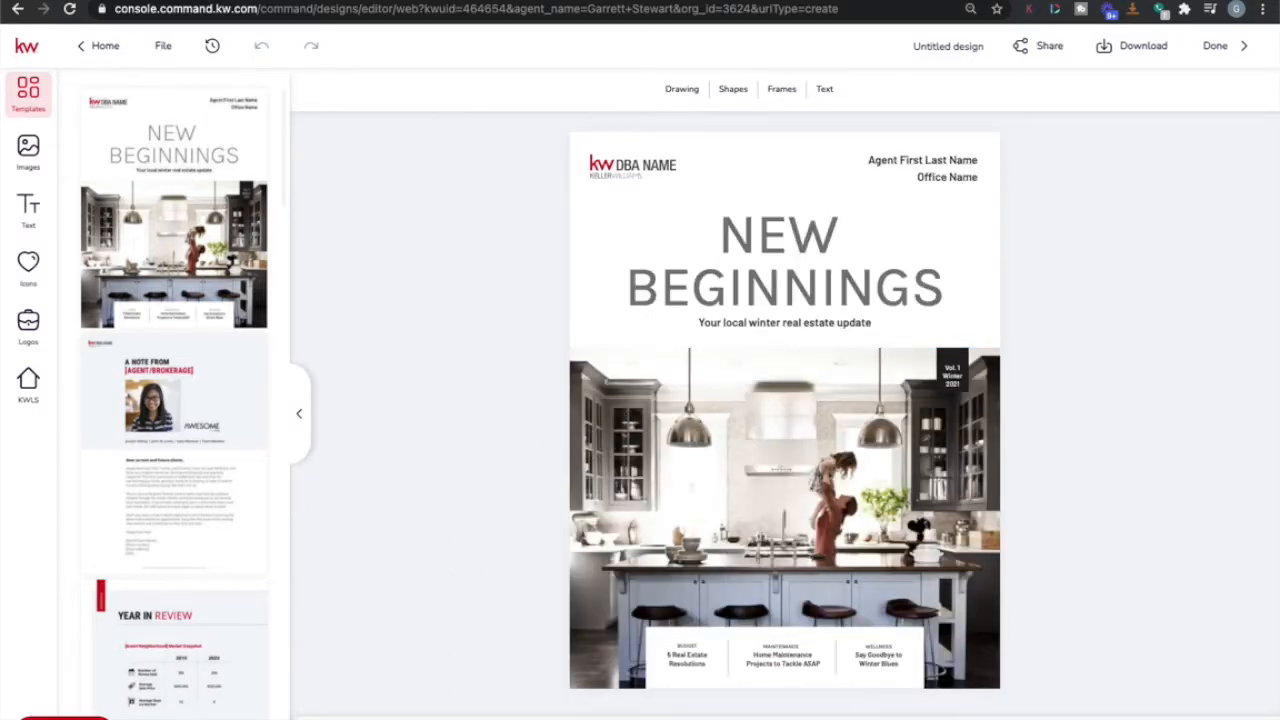
pyautogui.click(345, 714)
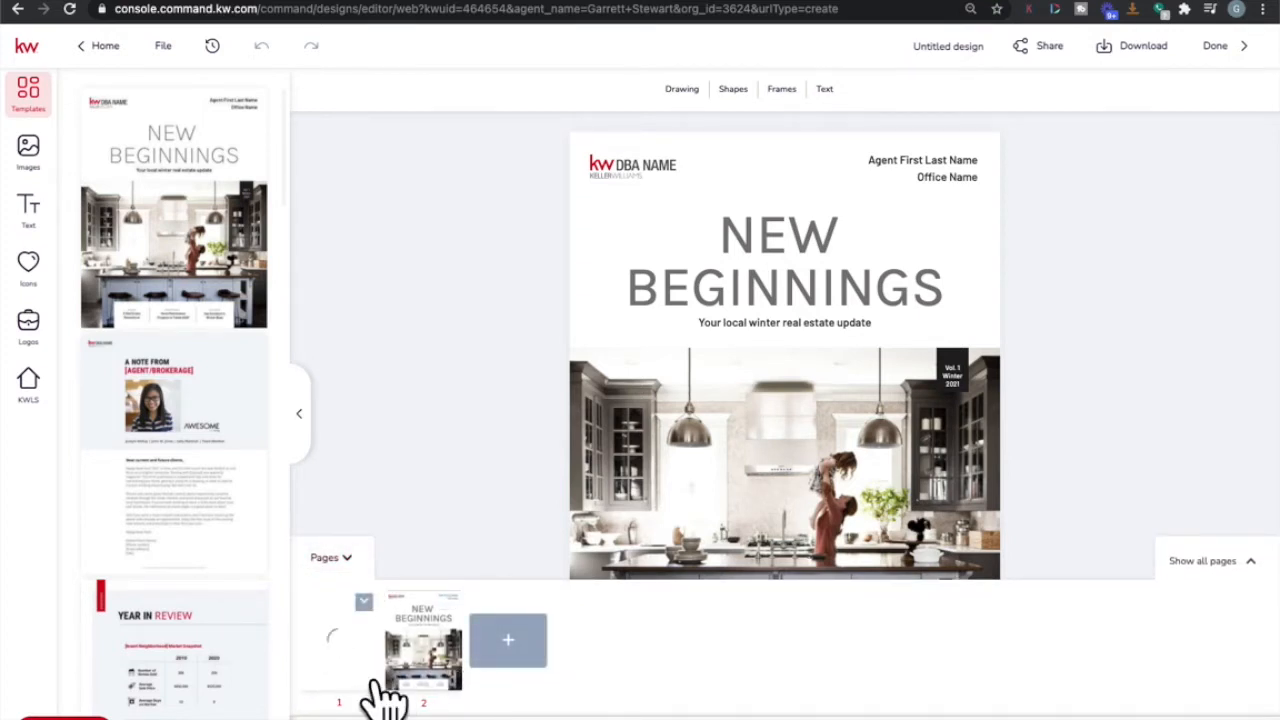
pyautogui.click(364, 602)
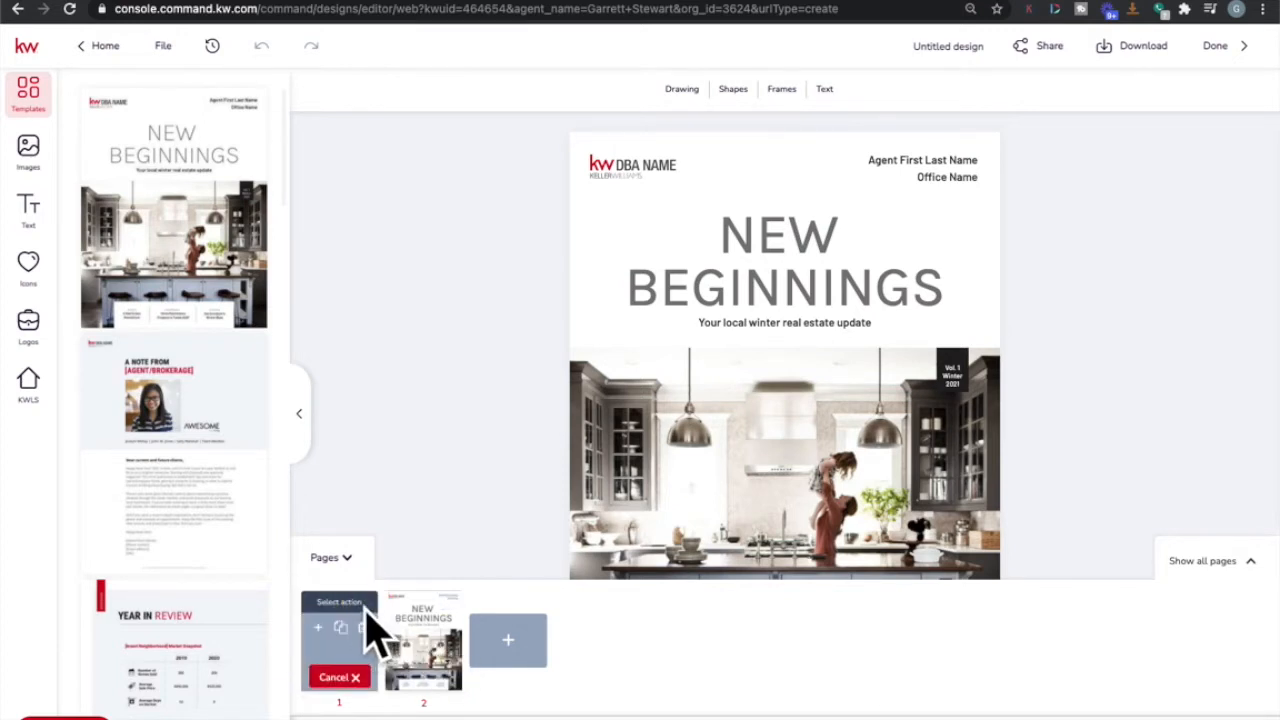
pyautogui.click(362, 627)
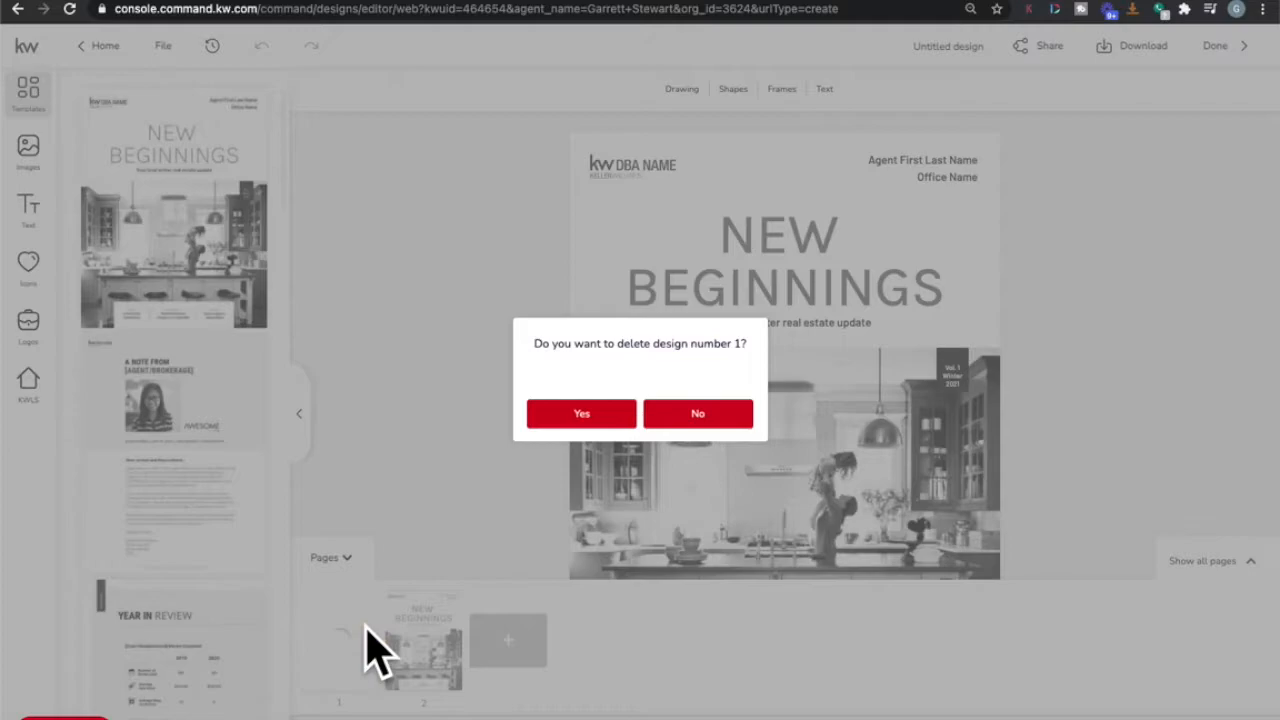
pyautogui.click(600, 416)
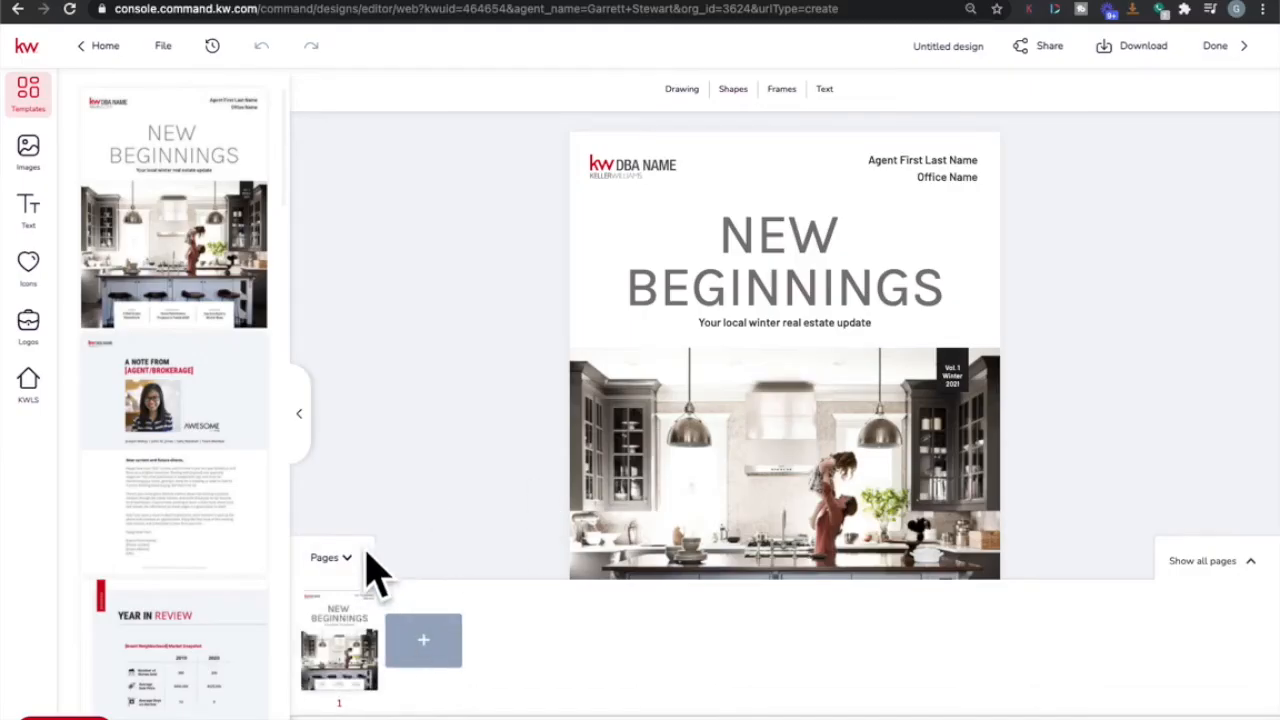
# Collapse the page list so the full cover page is visible.
pyautogui.click(340, 558)
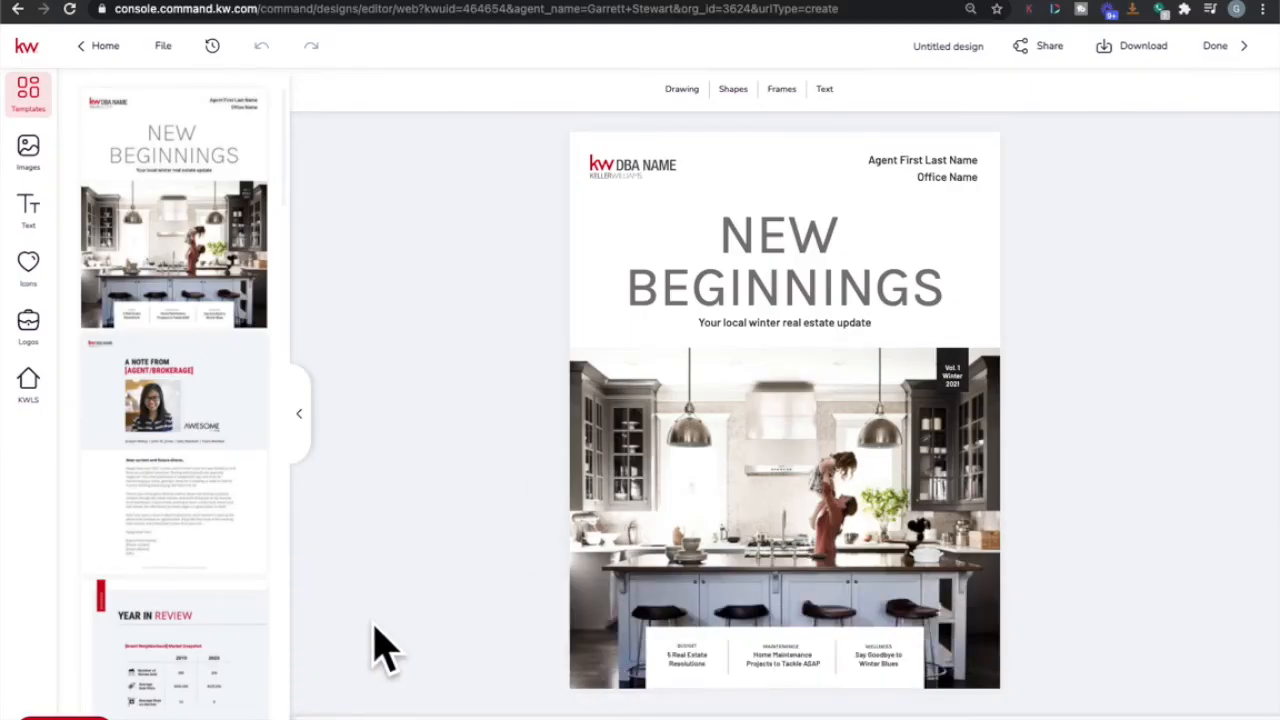
pyautogui.moveTo(429, 663)
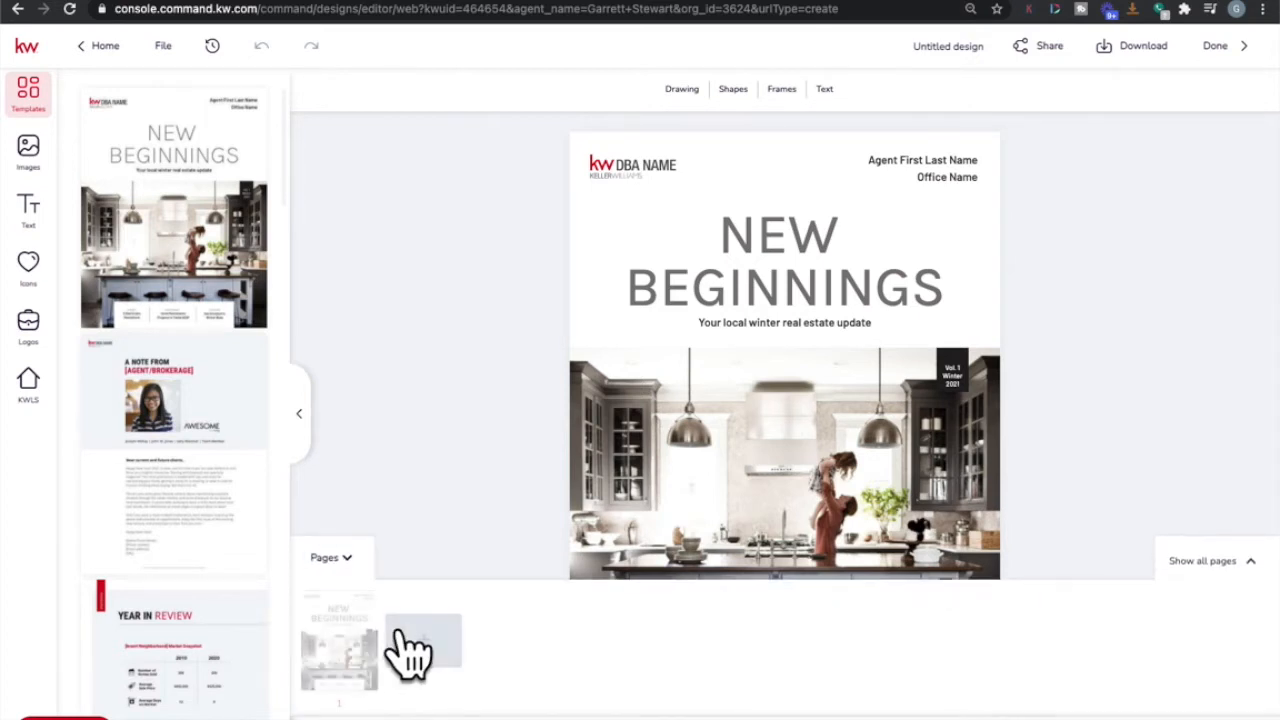
pyautogui.click(342, 560)
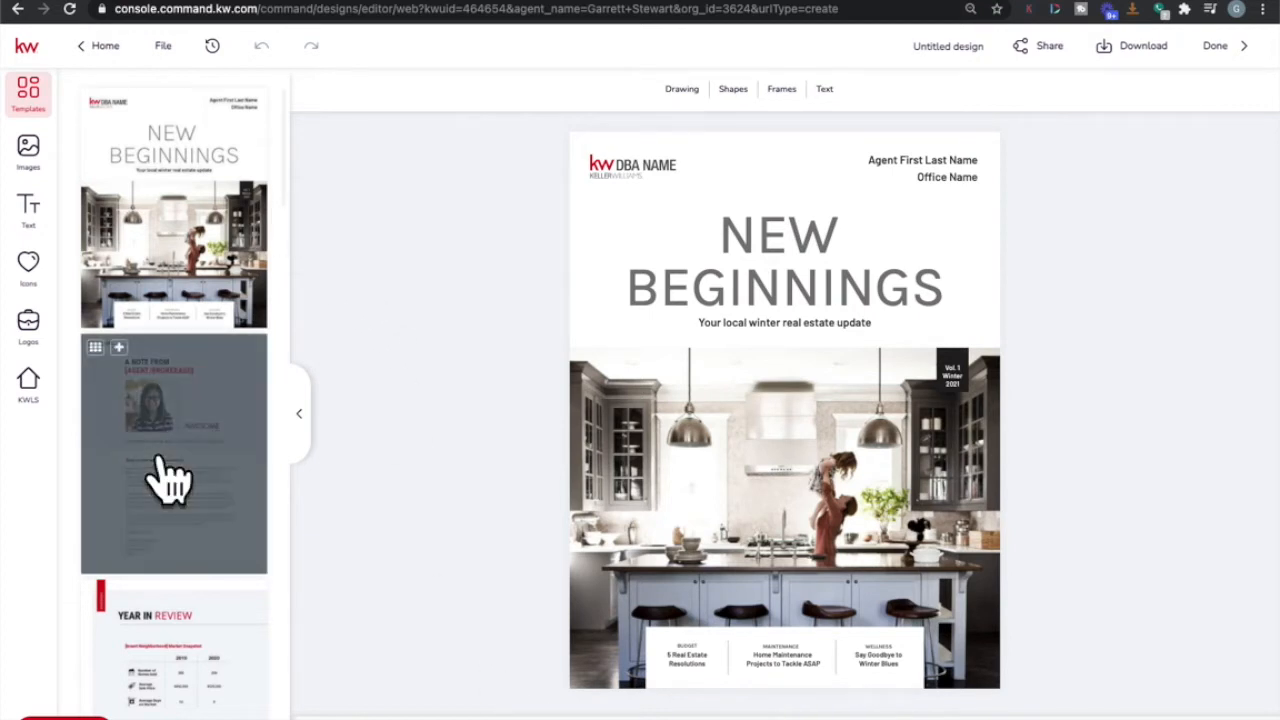
# Add A Note From, Year in Review, Real Estate Resolutions, Boost your home's IQ, Seal your sanctuary and Featured Listing pages.
pyautogui.click(120, 345)
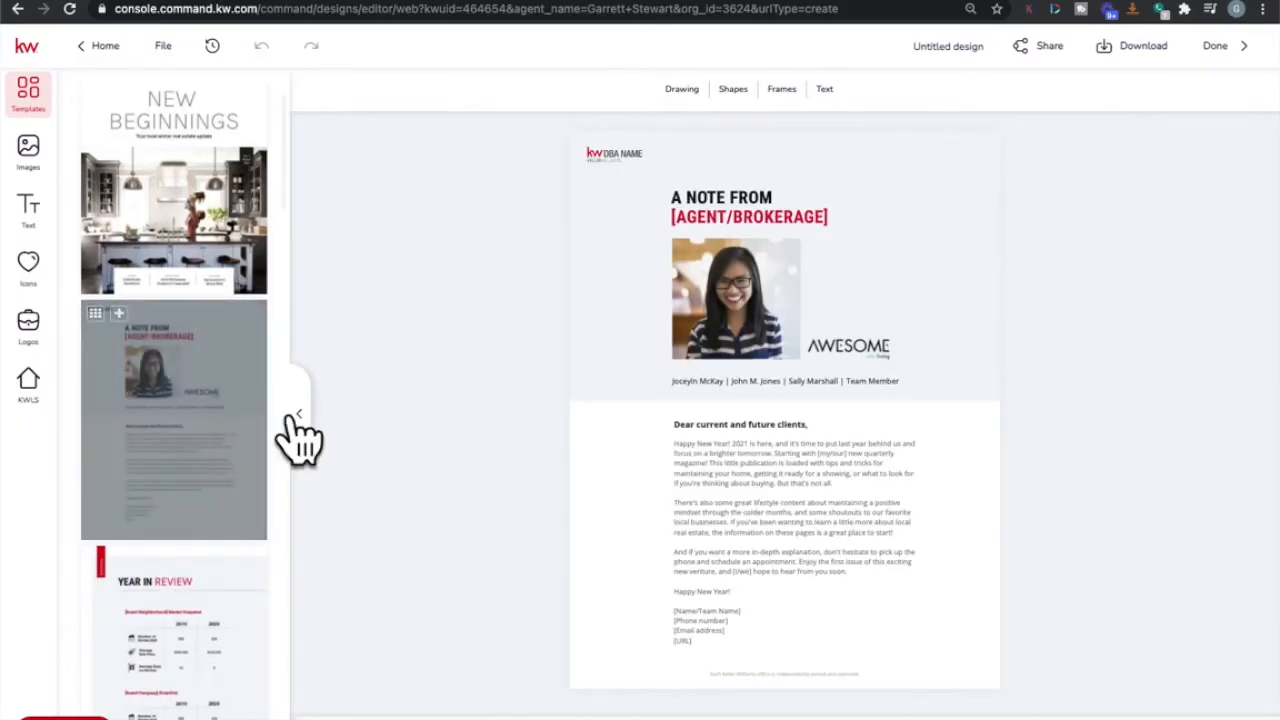
pyautogui.scroll(-3, 217, 466)
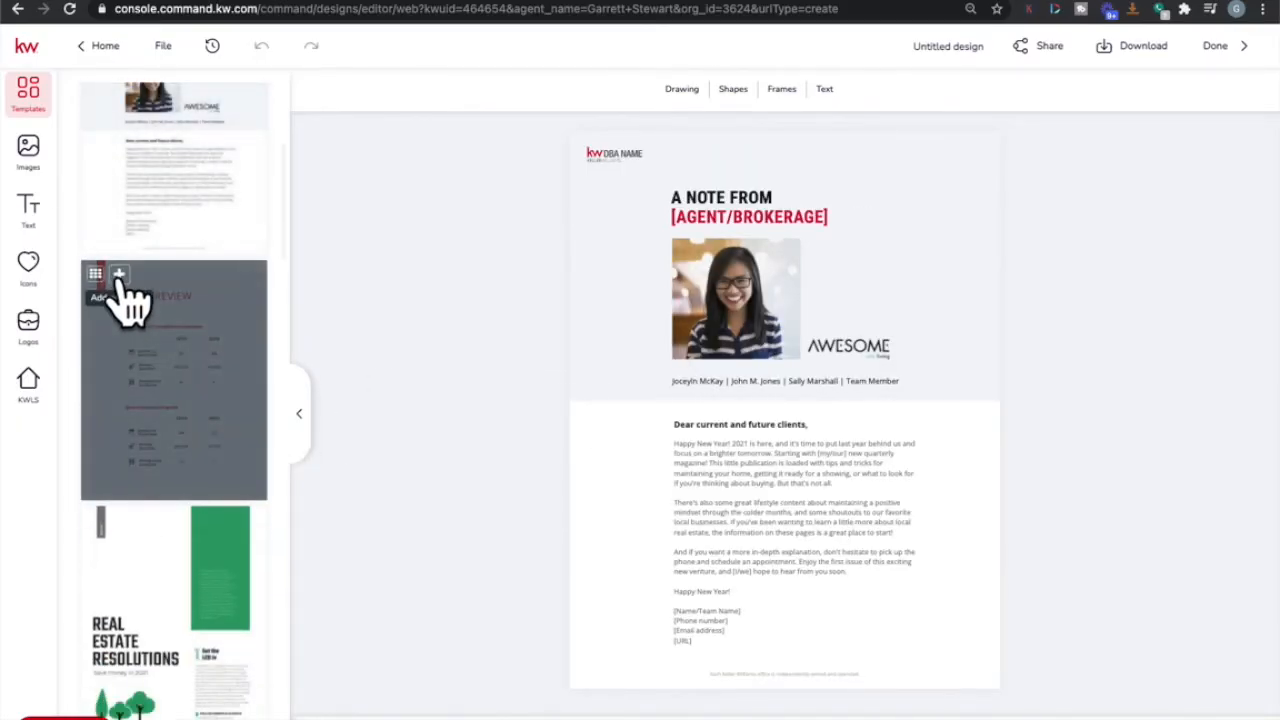
pyautogui.click(133, 292)
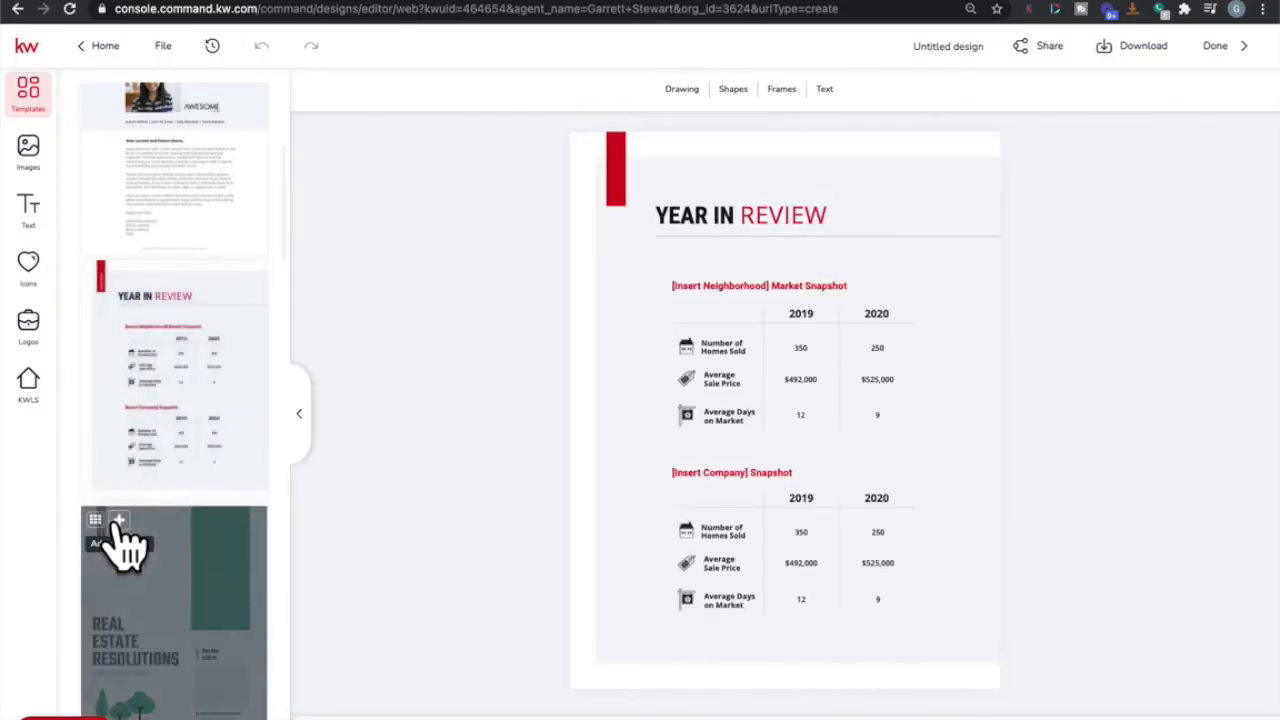
pyautogui.click(118, 522)
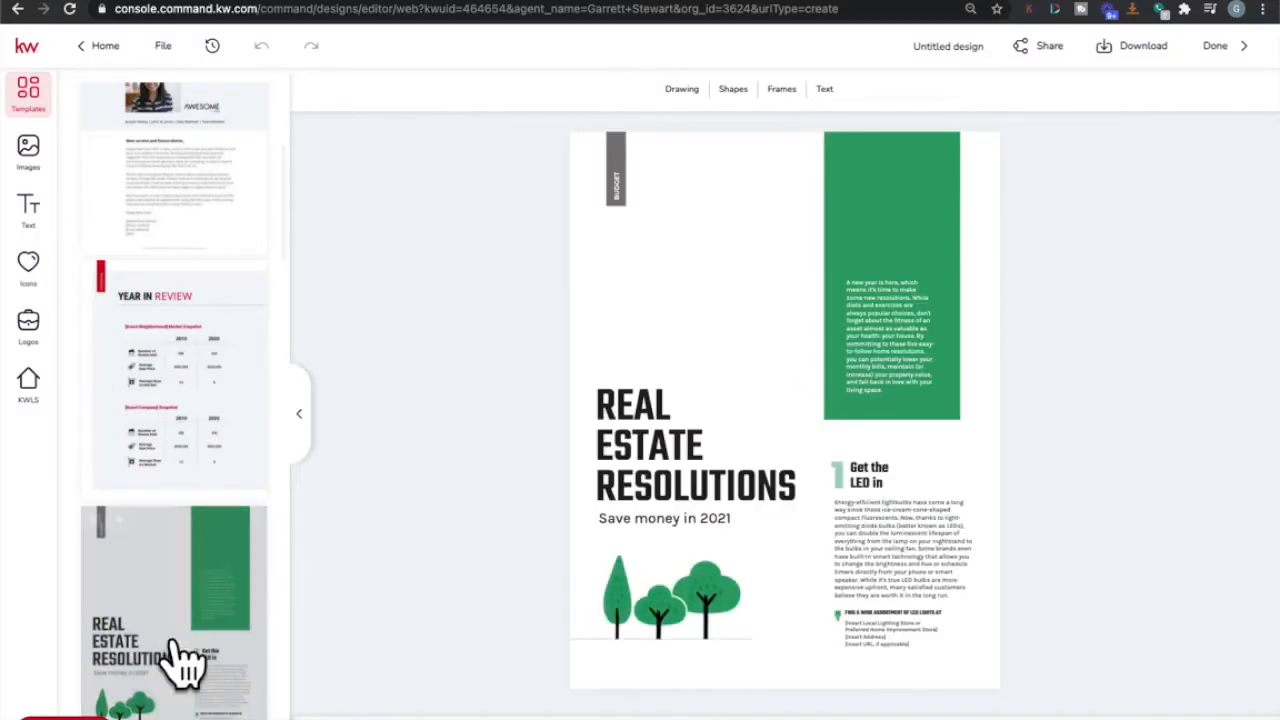
pyautogui.scroll(-5, 175, 660)
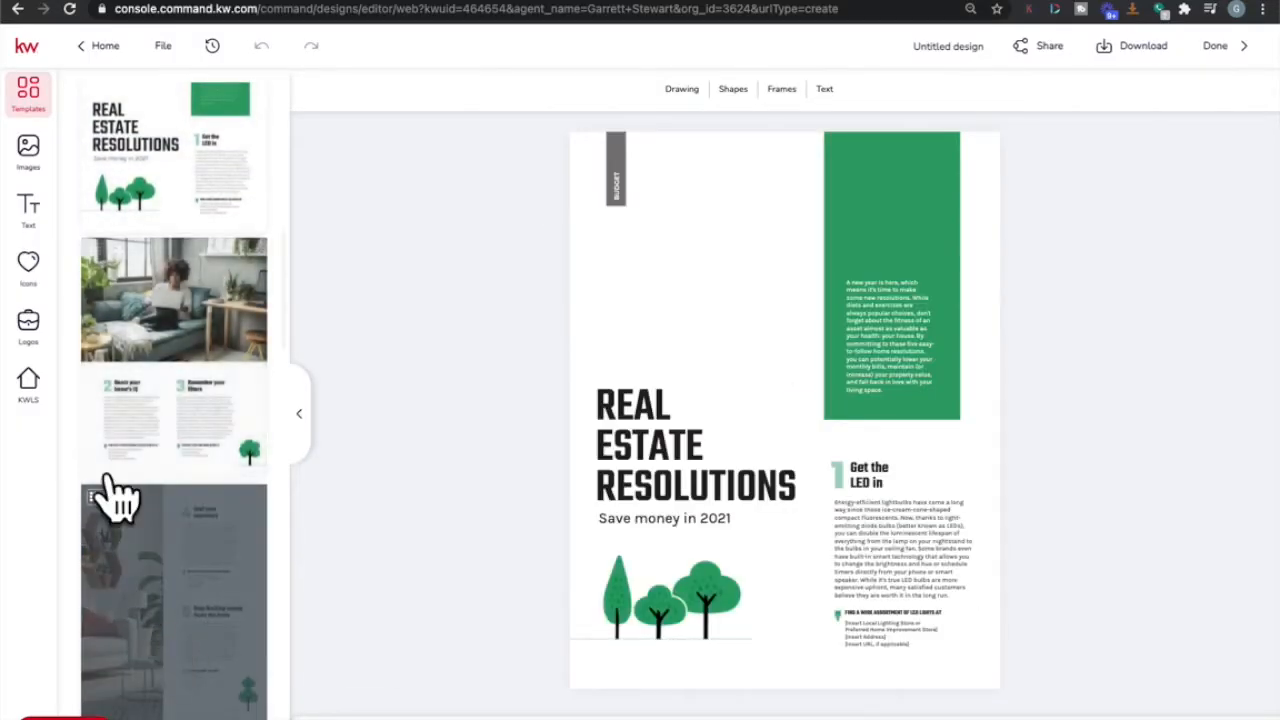
pyautogui.moveTo(140, 340)
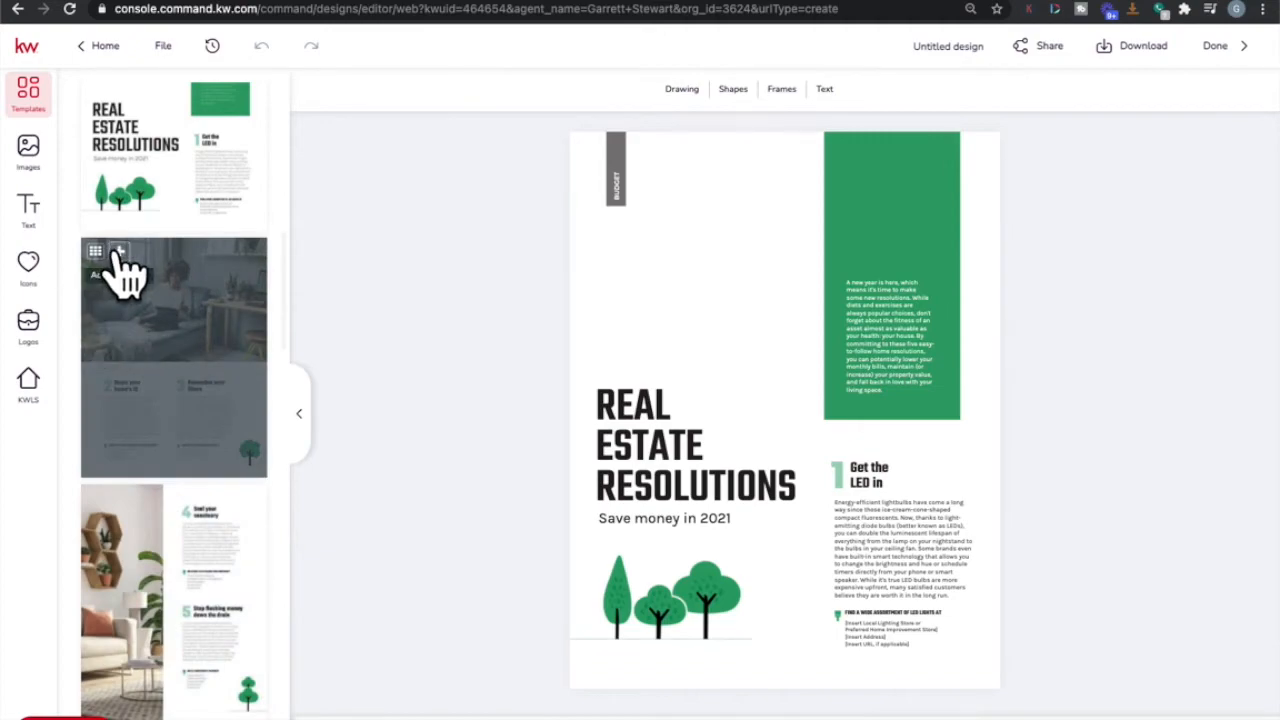
pyautogui.click(120, 252)
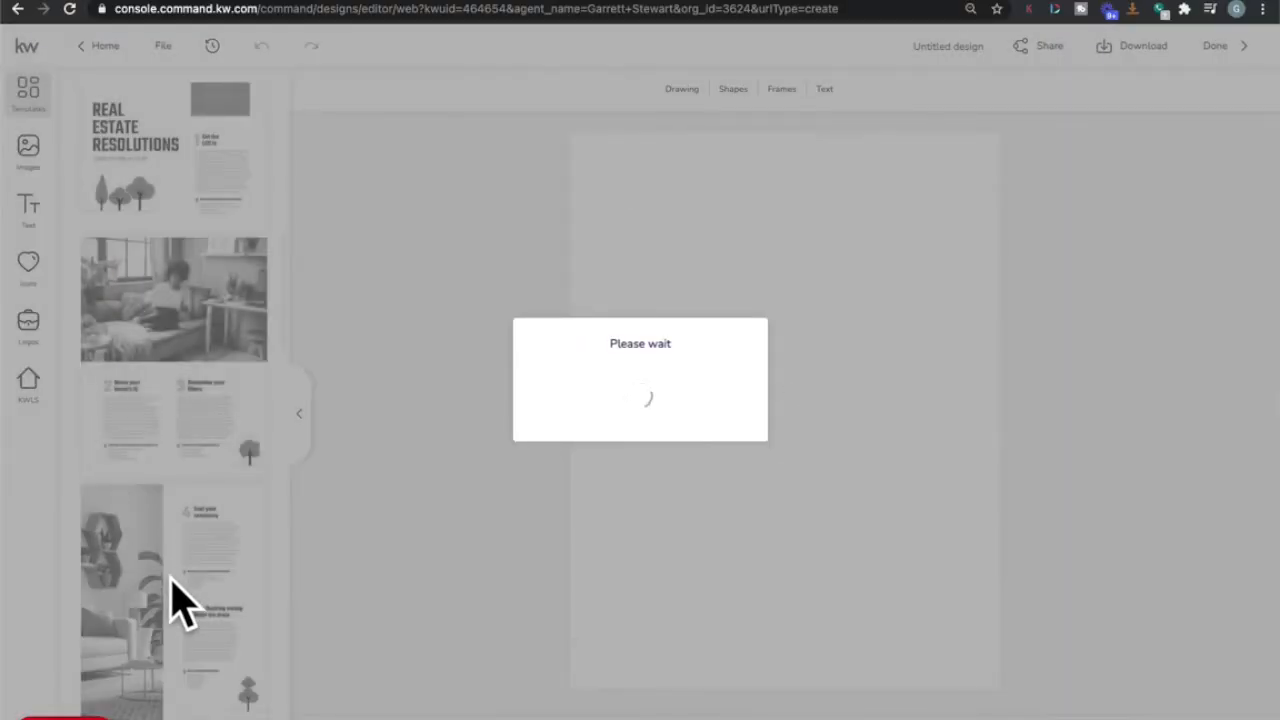
pyautogui.scroll(-1, 146, 572)
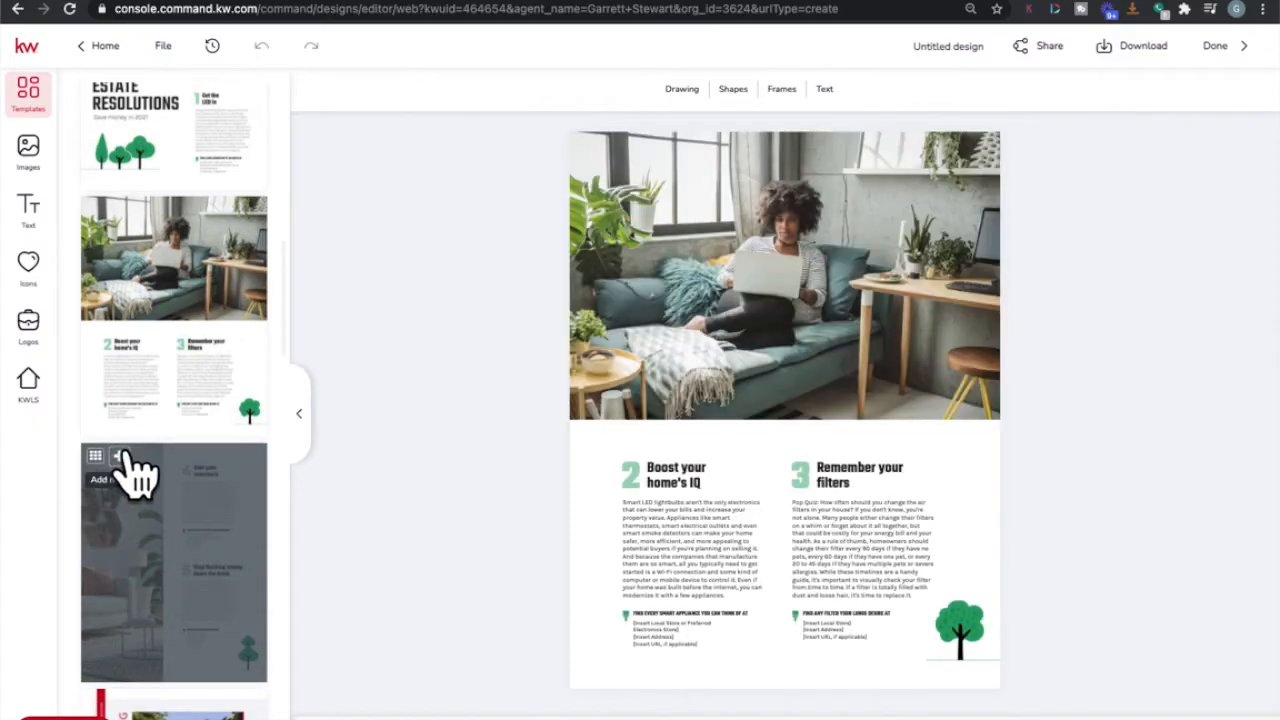
pyautogui.click(119, 456)
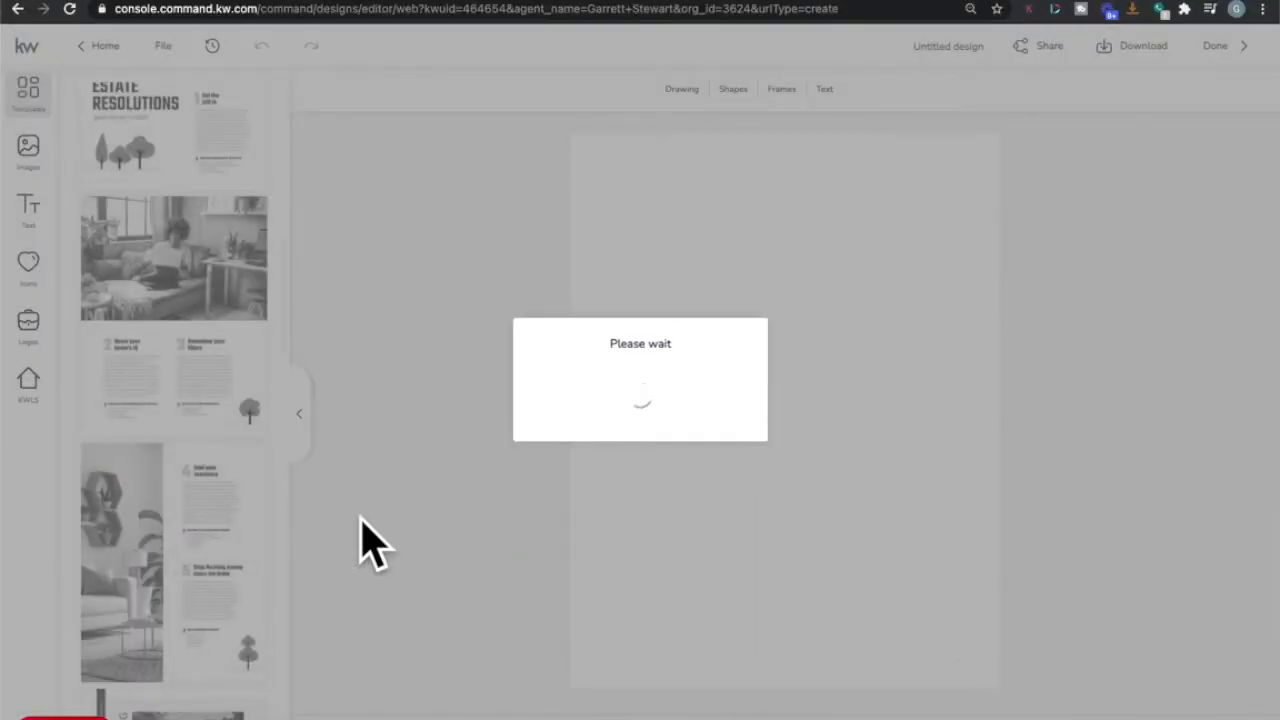
pyautogui.scroll(-1, 115, 620)
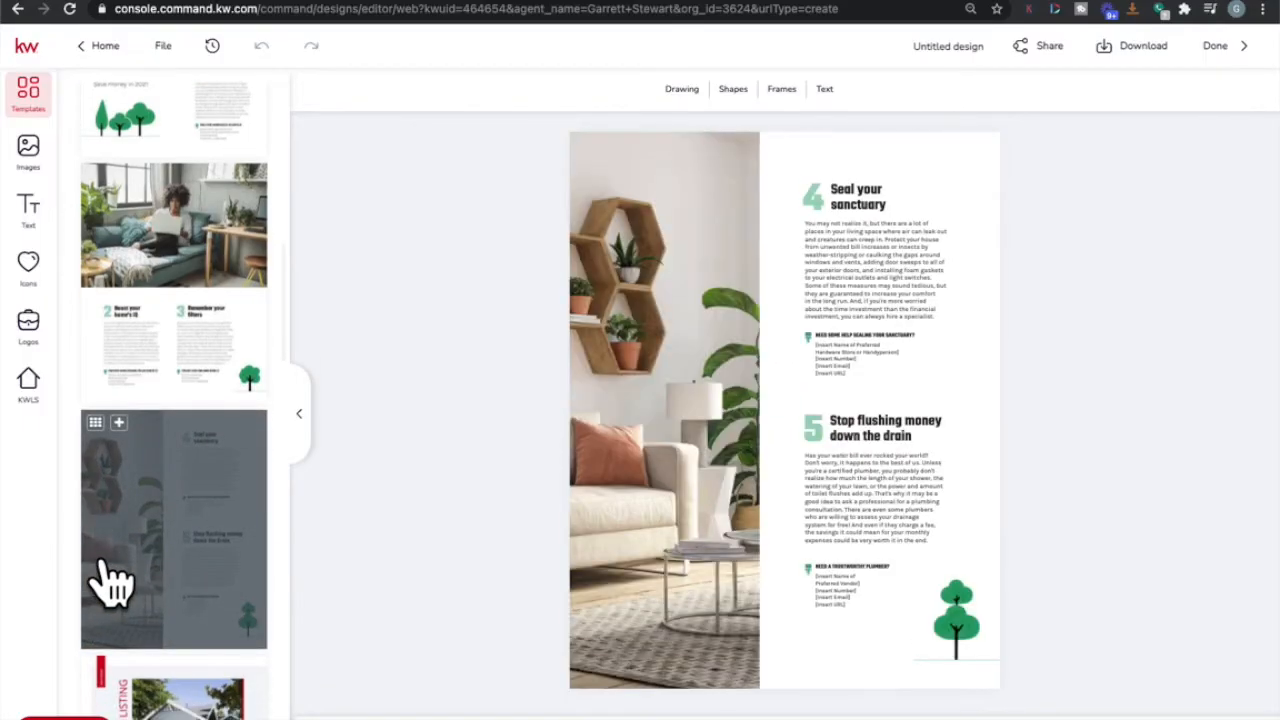
pyautogui.scroll(-5, 112, 580)
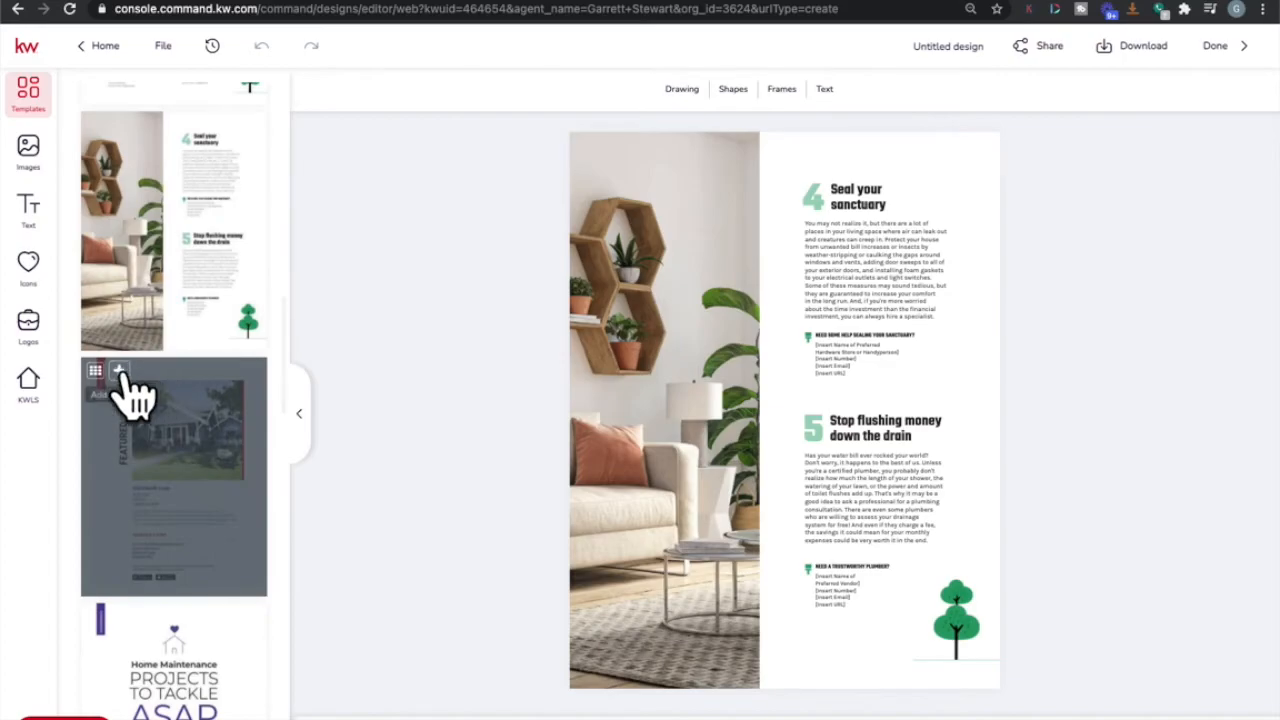
pyautogui.click(120, 372)
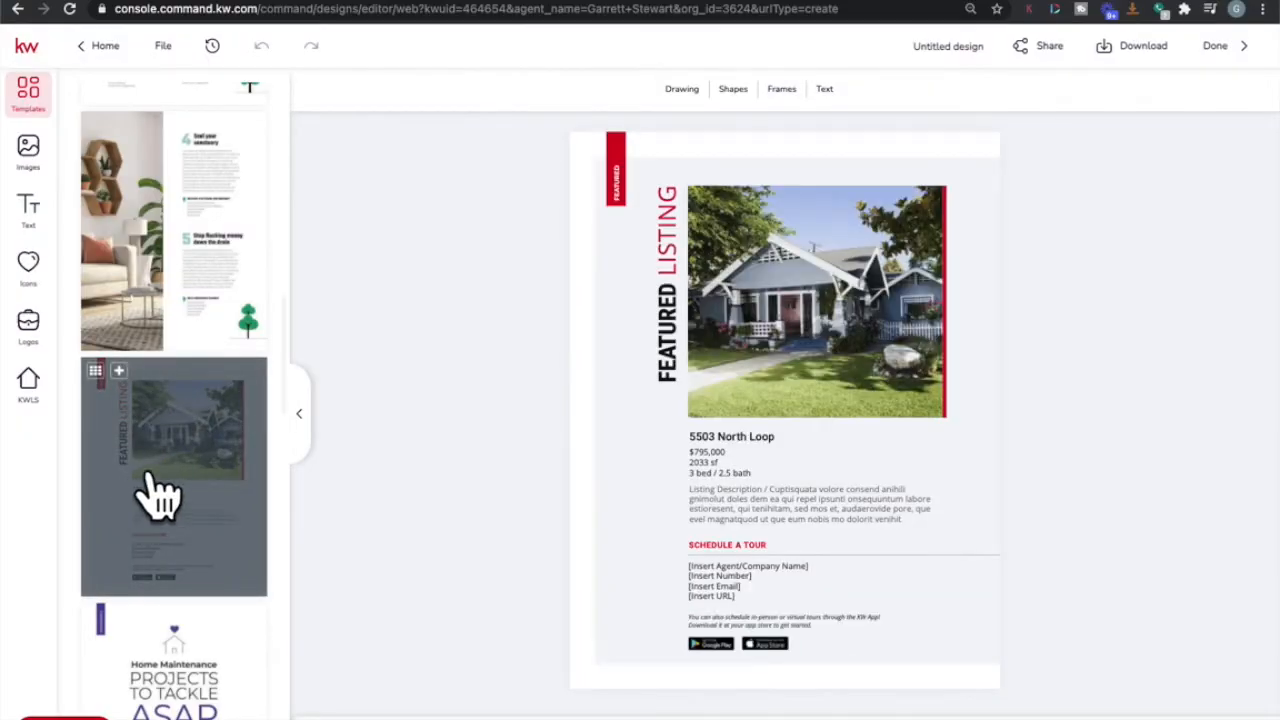
# Add Home Maintenance Projects, Keep Your Home Happy, Real Value Real Experience and Success Stories pages.
pyautogui.scroll(-5, 140, 500)
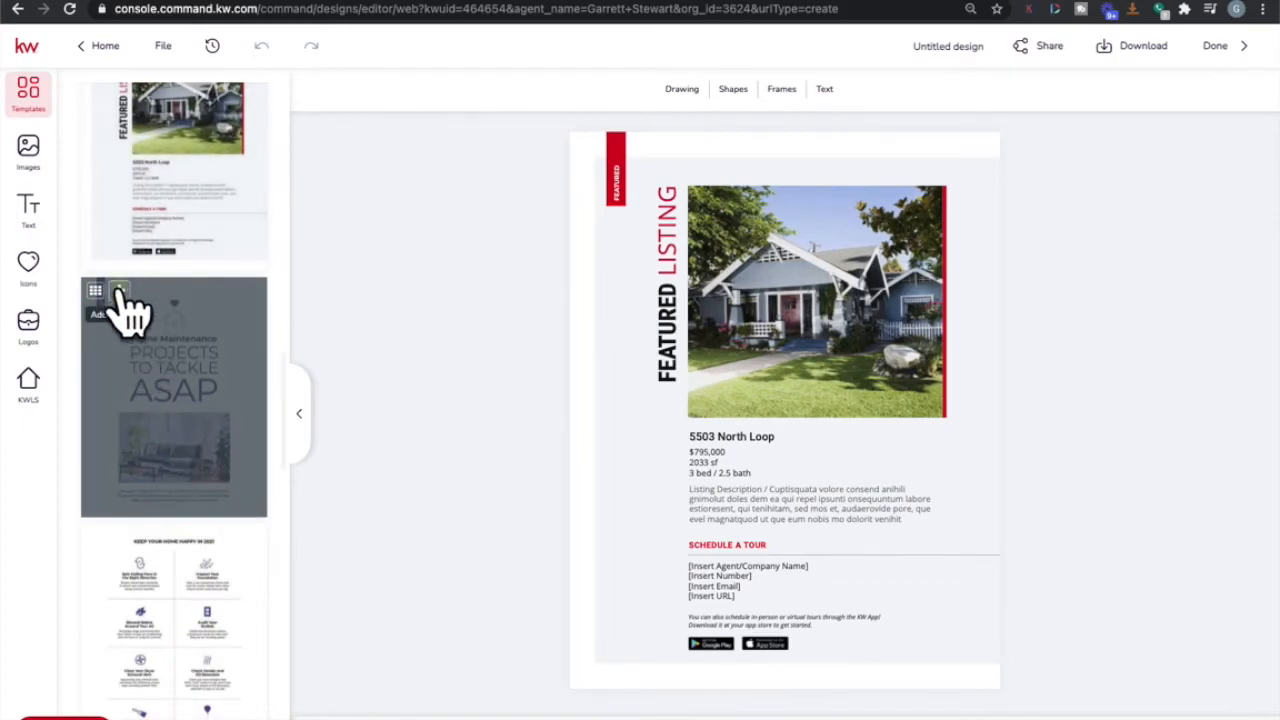
pyautogui.click(118, 292)
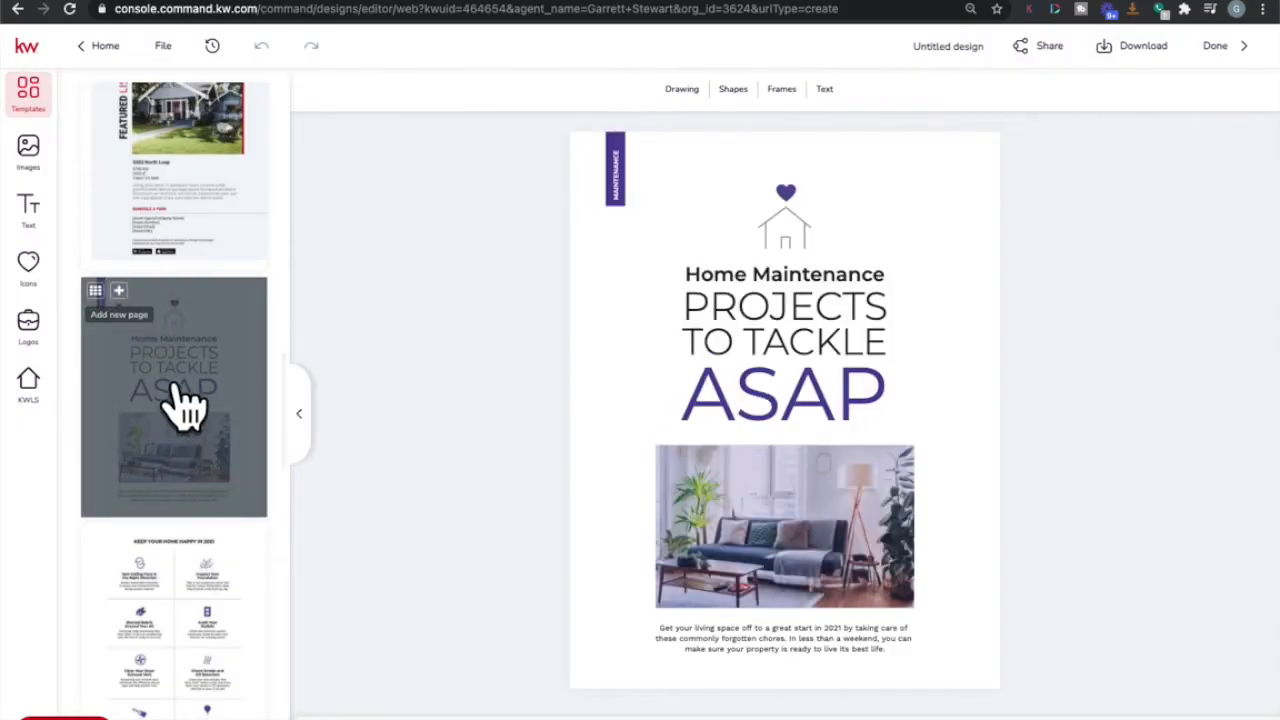
pyautogui.scroll(-2, 197, 440)
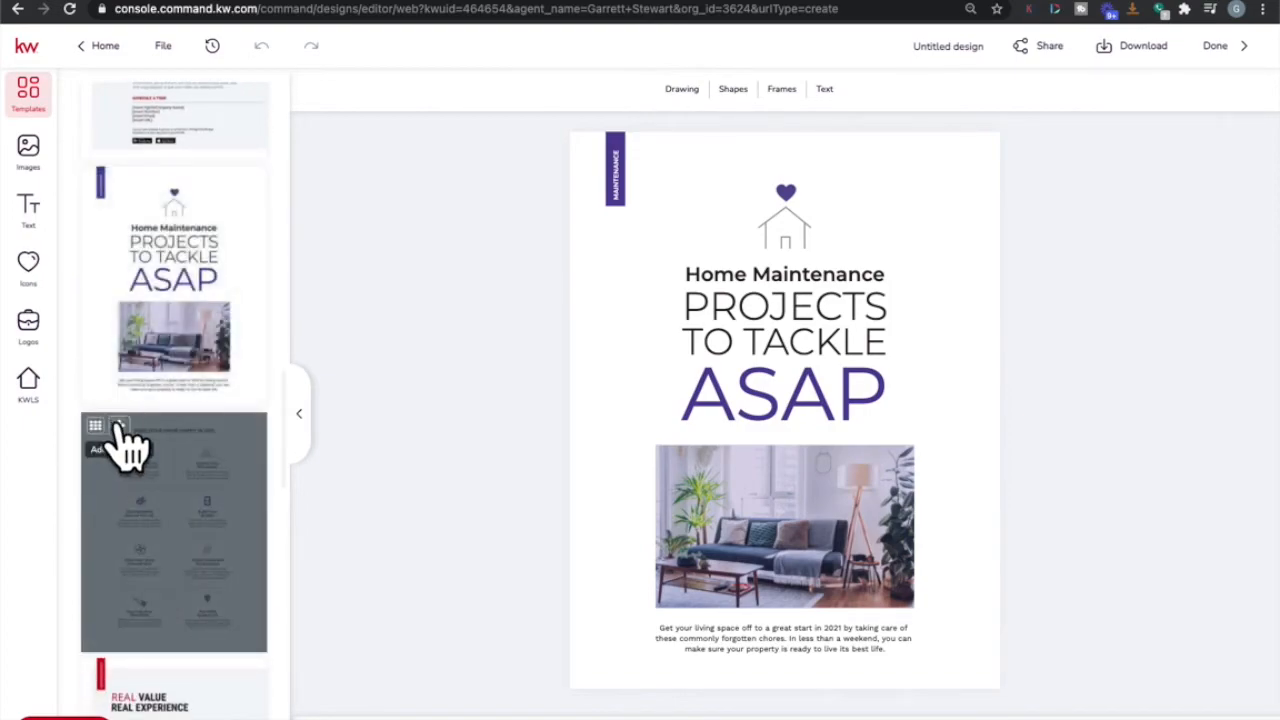
pyautogui.click(117, 425)
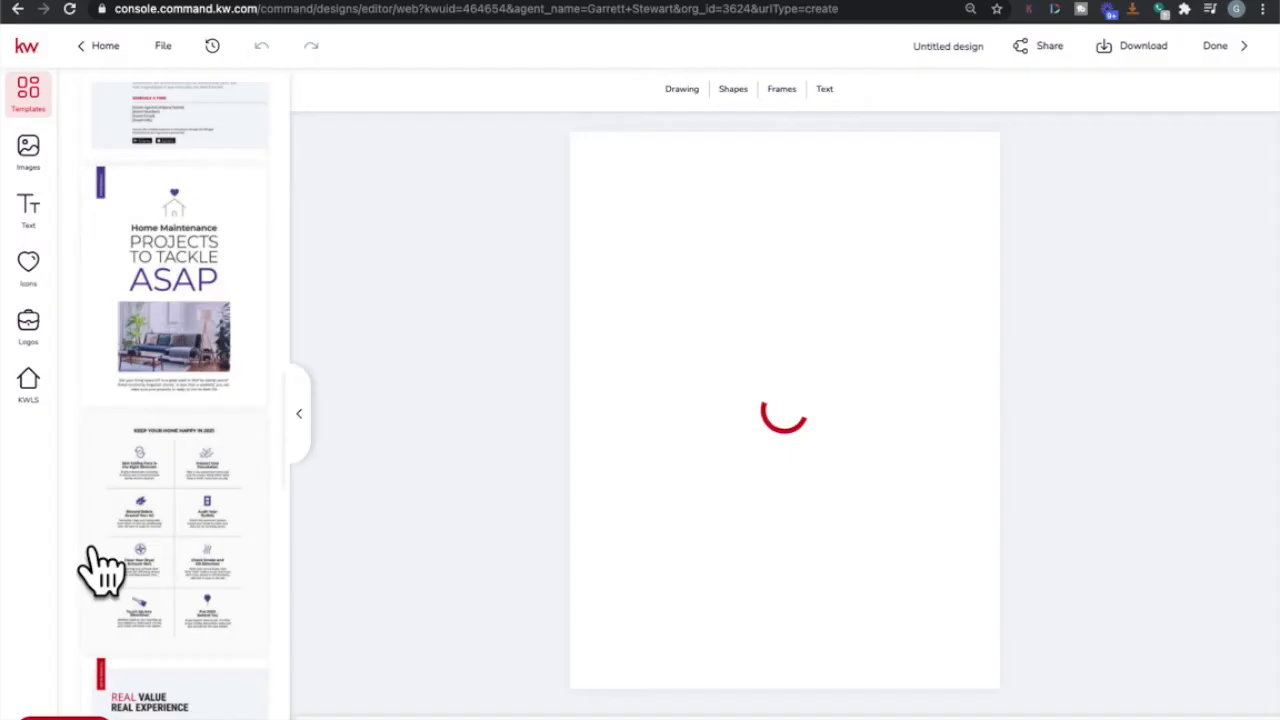
pyautogui.scroll(-4, 129, 540)
pyautogui.click(116, 427)
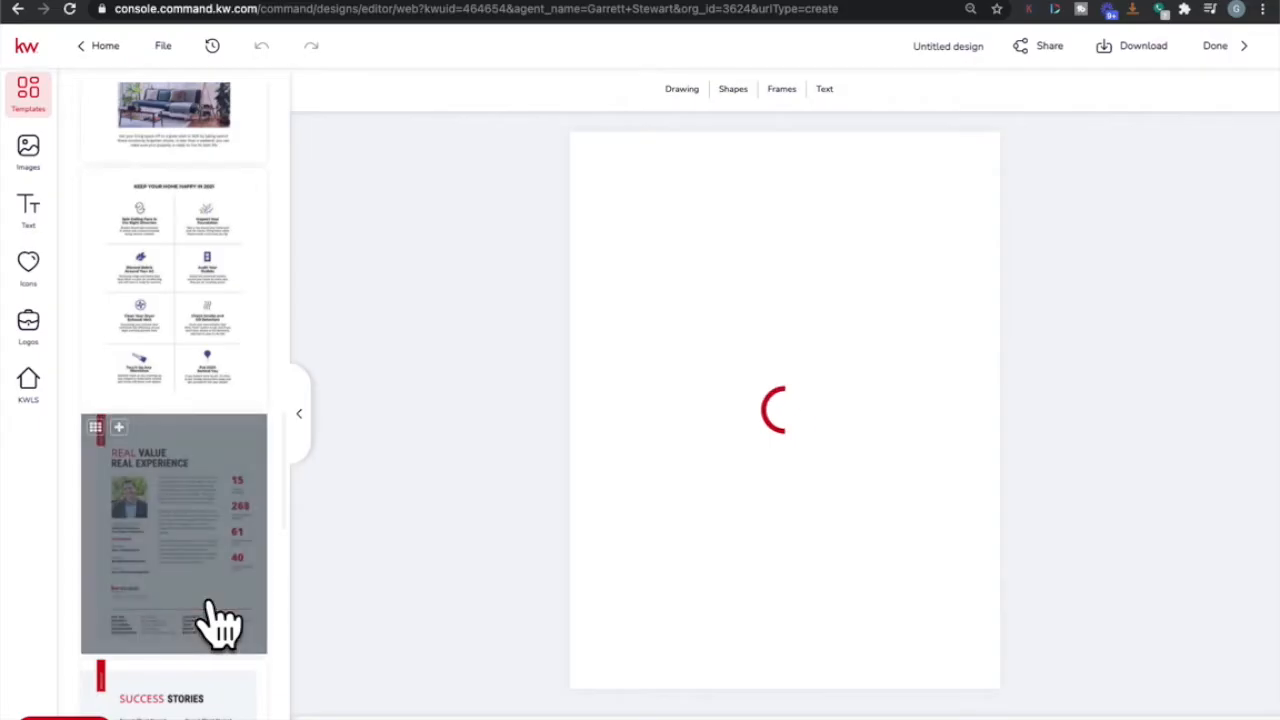
pyautogui.scroll(-1, 188, 658)
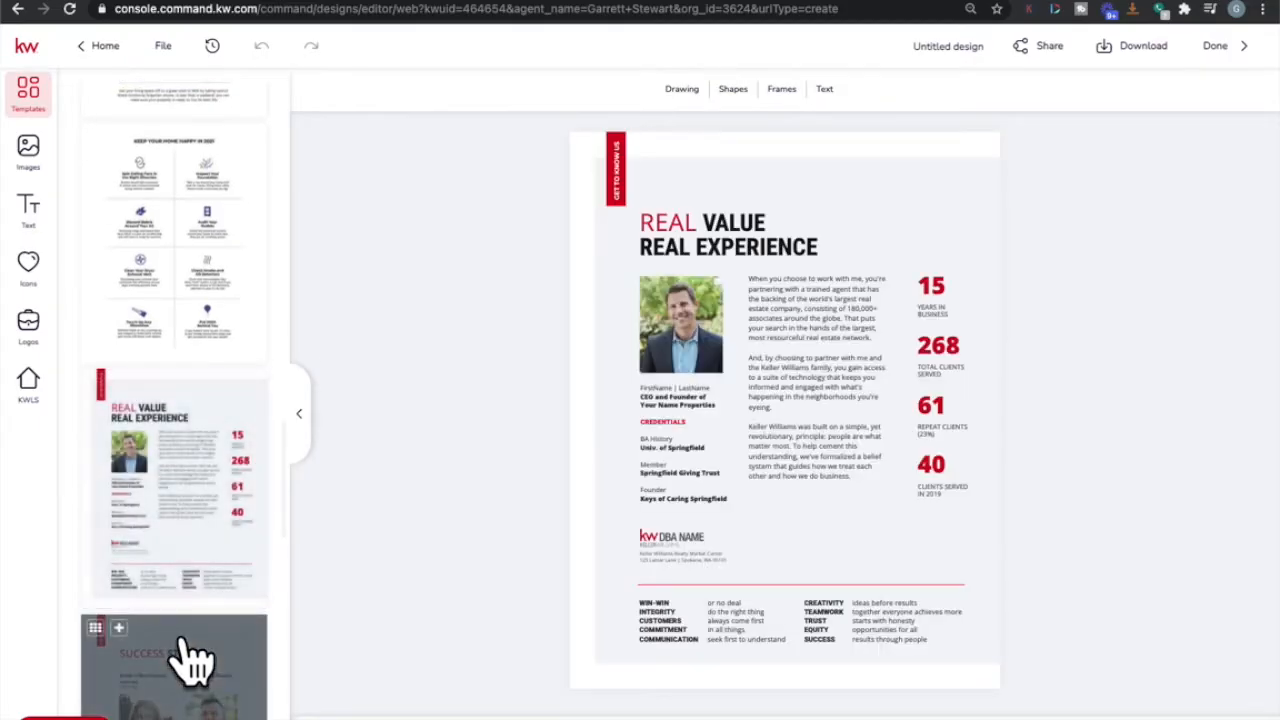
pyautogui.scroll(-8, 188, 650)
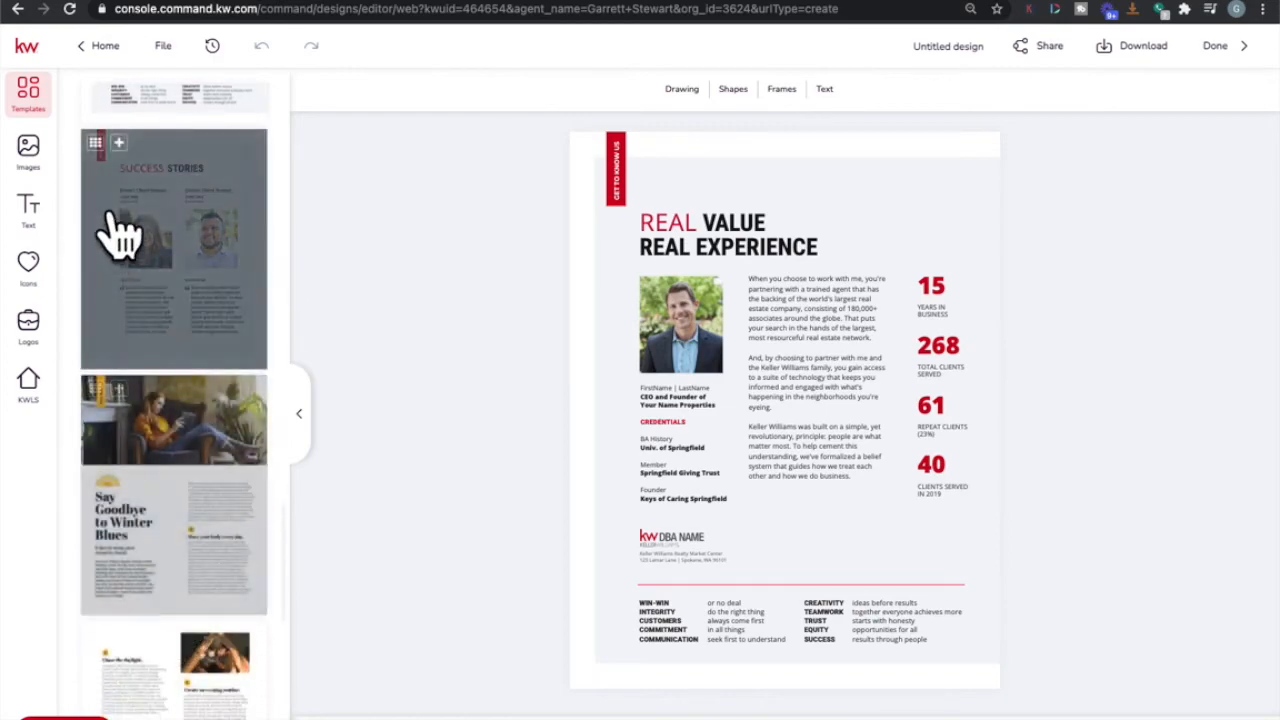
pyautogui.click(120, 140)
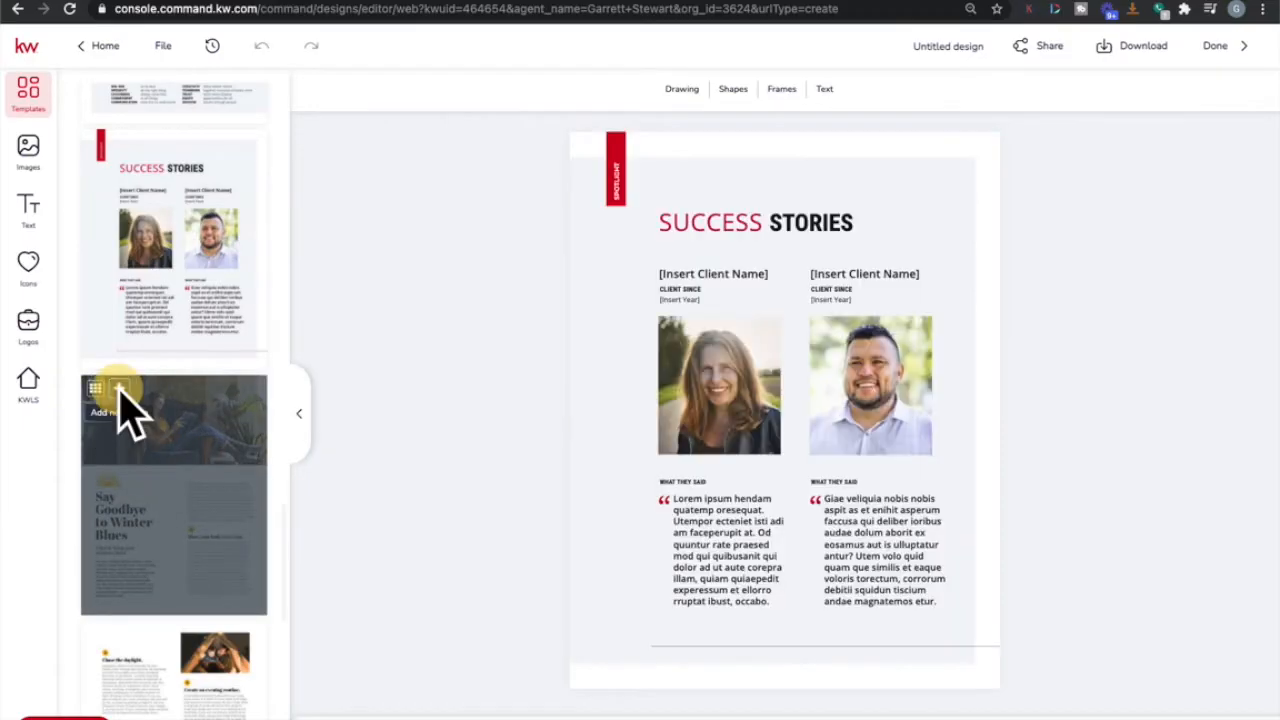
# Add Say Goodbye to Winter Blues, wellness tips, Hottest Winter Listings, Ask an Agent and Stay In. Search On. pages.
pyautogui.click(119, 390)
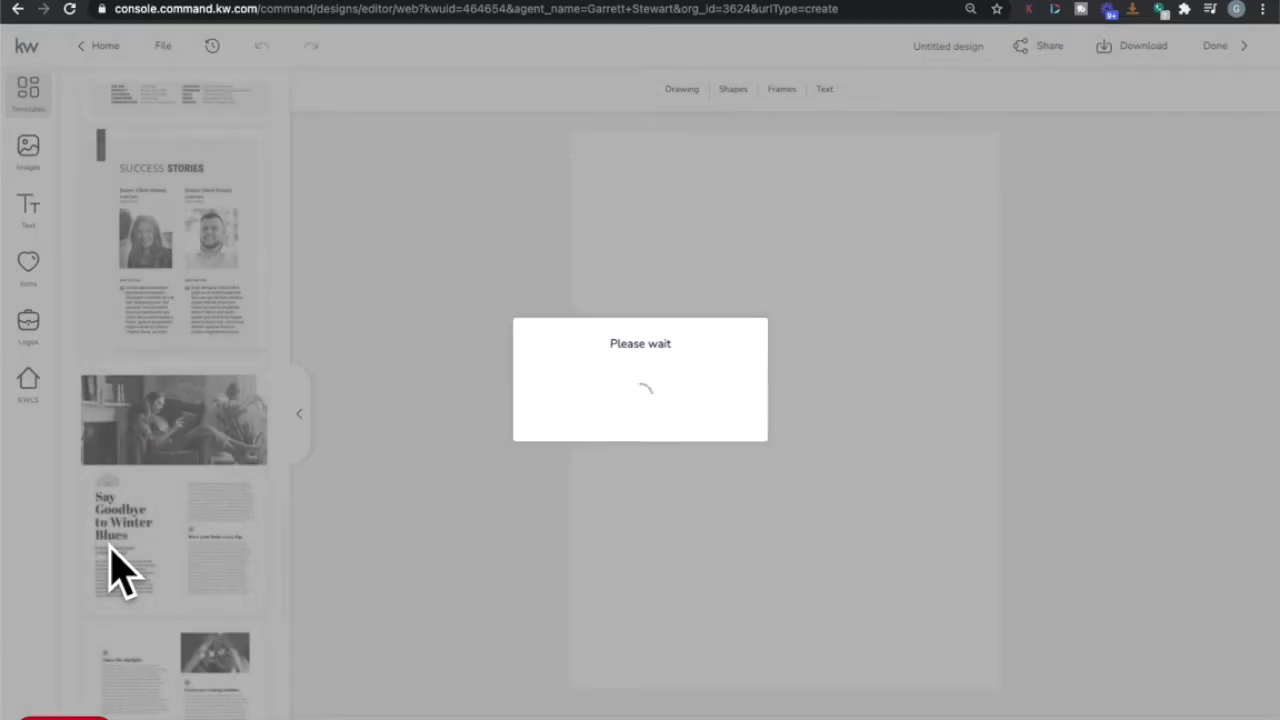
pyautogui.scroll(-3, 105, 571)
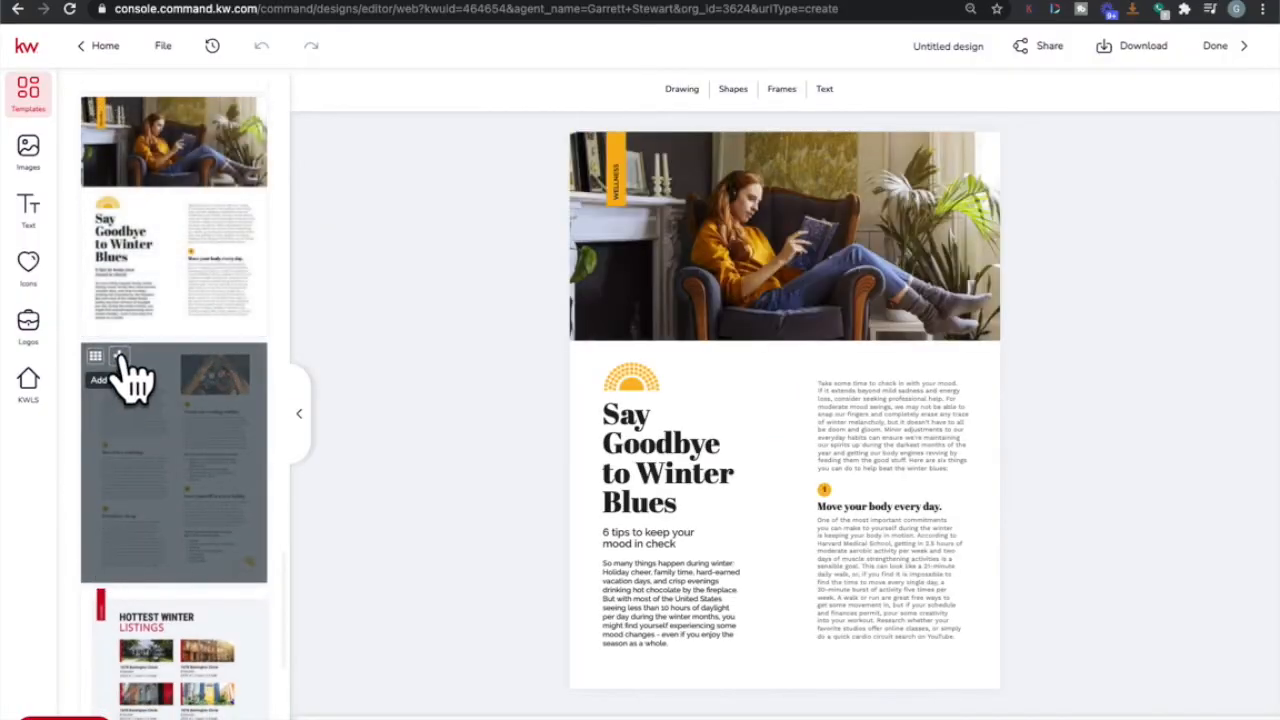
pyautogui.click(119, 357)
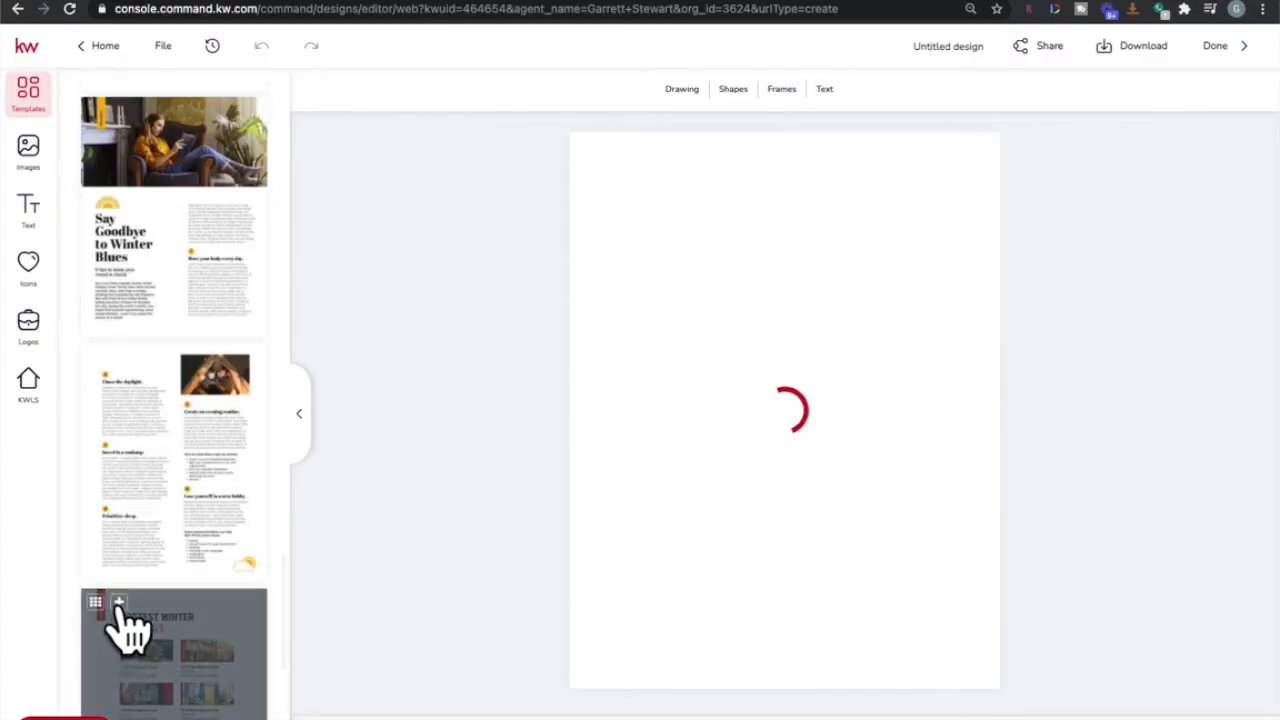
pyautogui.click(117, 604)
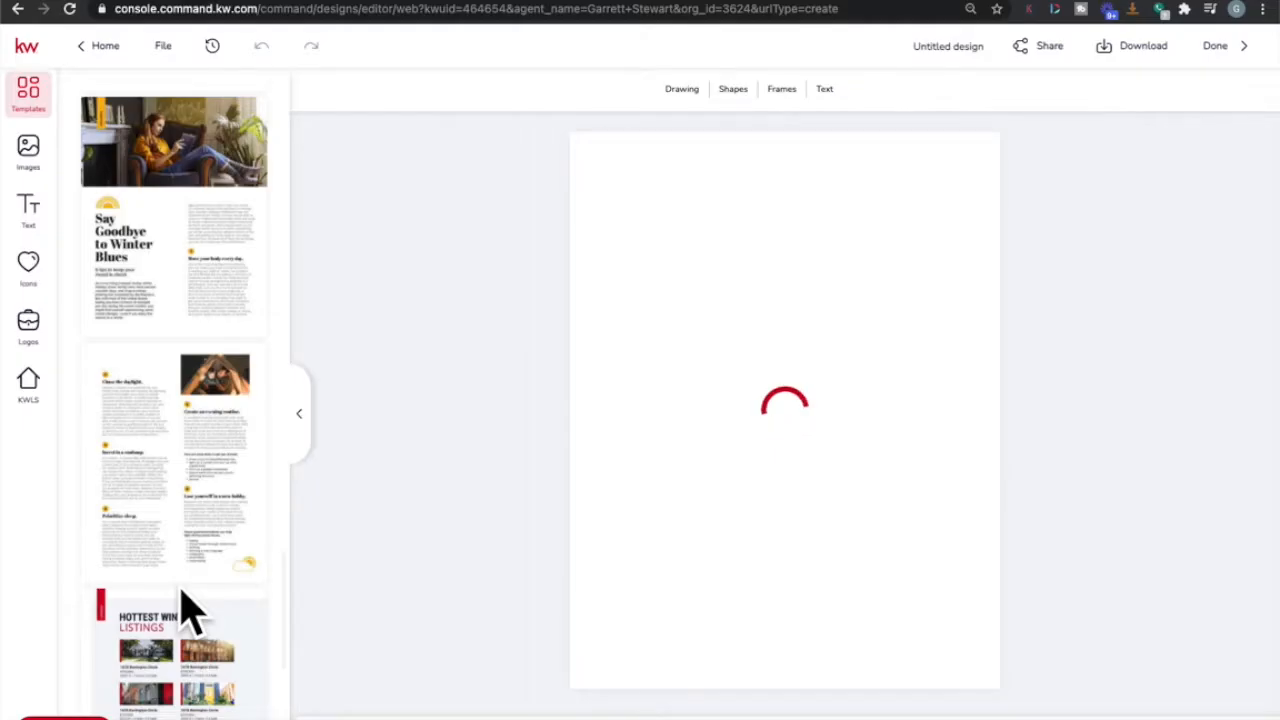
pyautogui.scroll(-5, 183, 600)
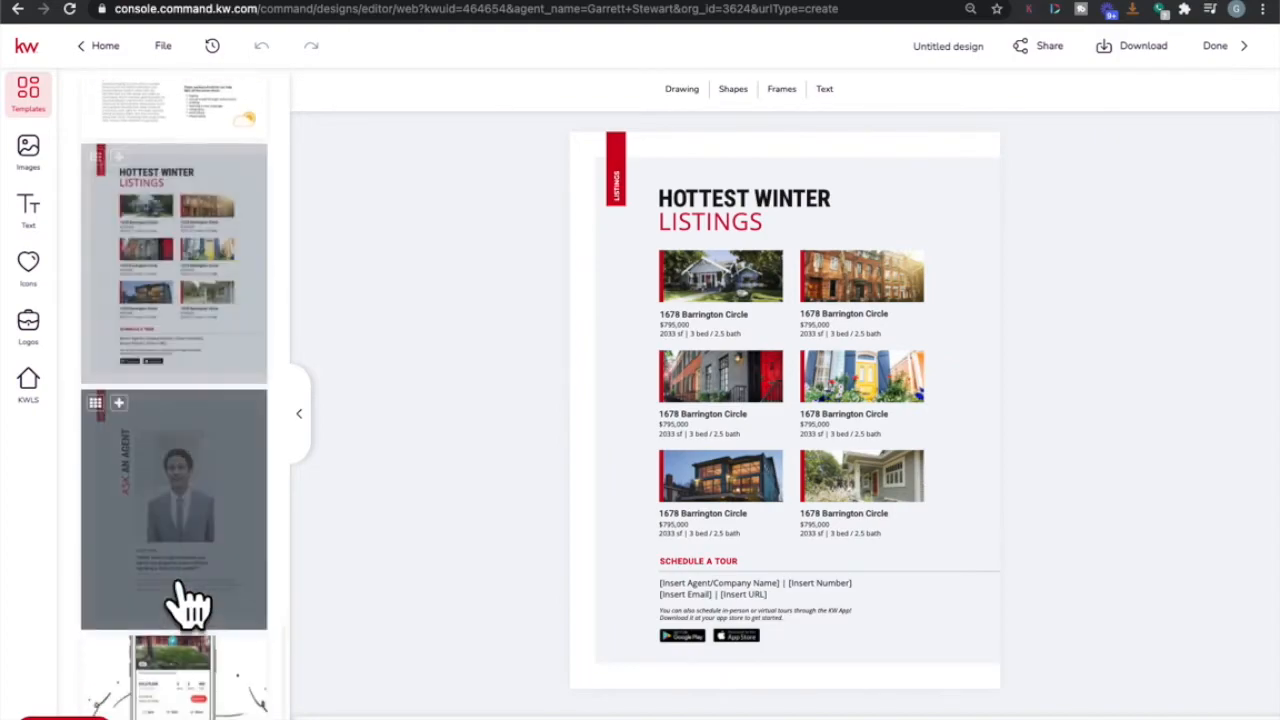
pyautogui.click(122, 399)
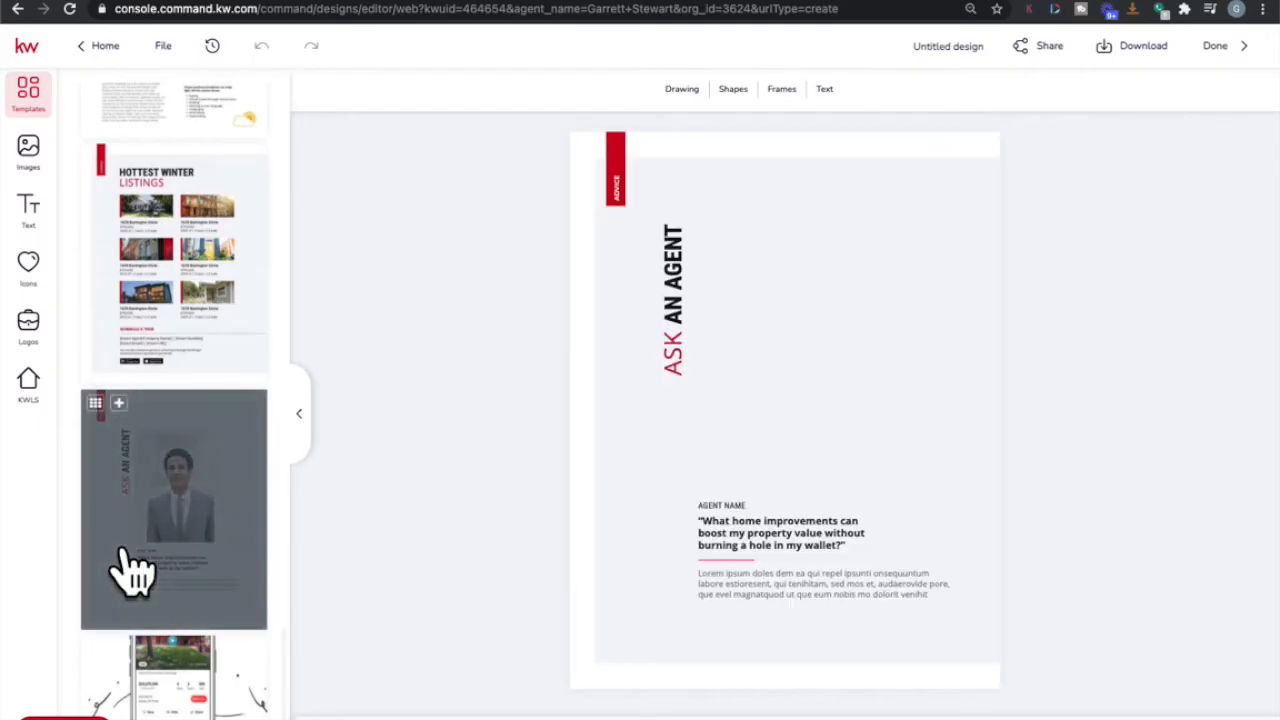
pyautogui.scroll(-2, 130, 570)
pyautogui.click(124, 545)
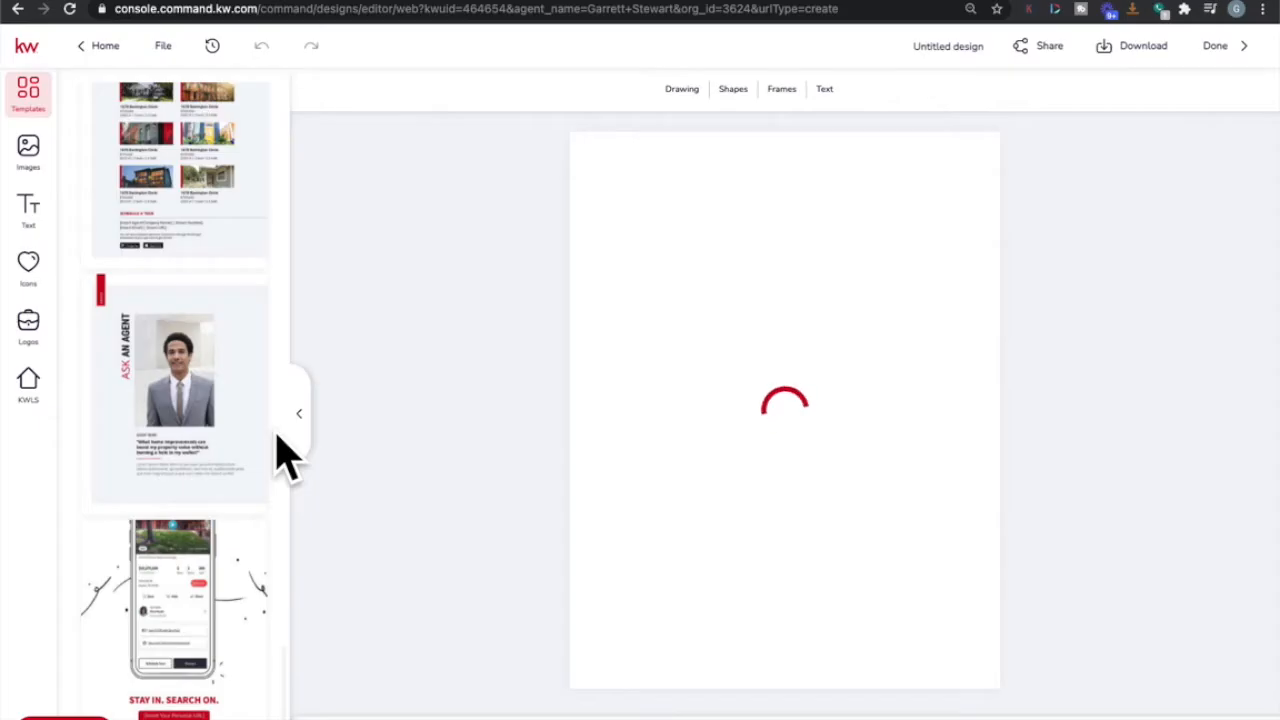
pyautogui.scroll(-10, 230, 445)
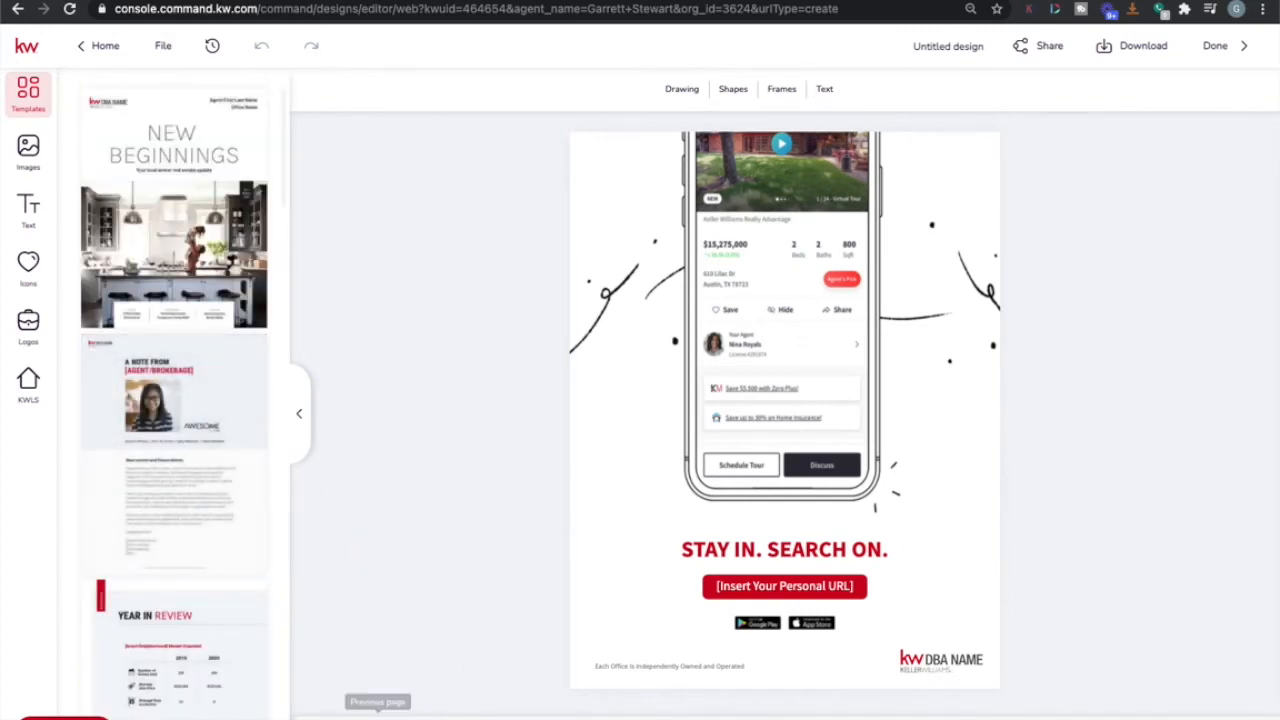
# Move the New Beginnings cover onto page 1 and close the template list.
pyautogui.click(342, 717)
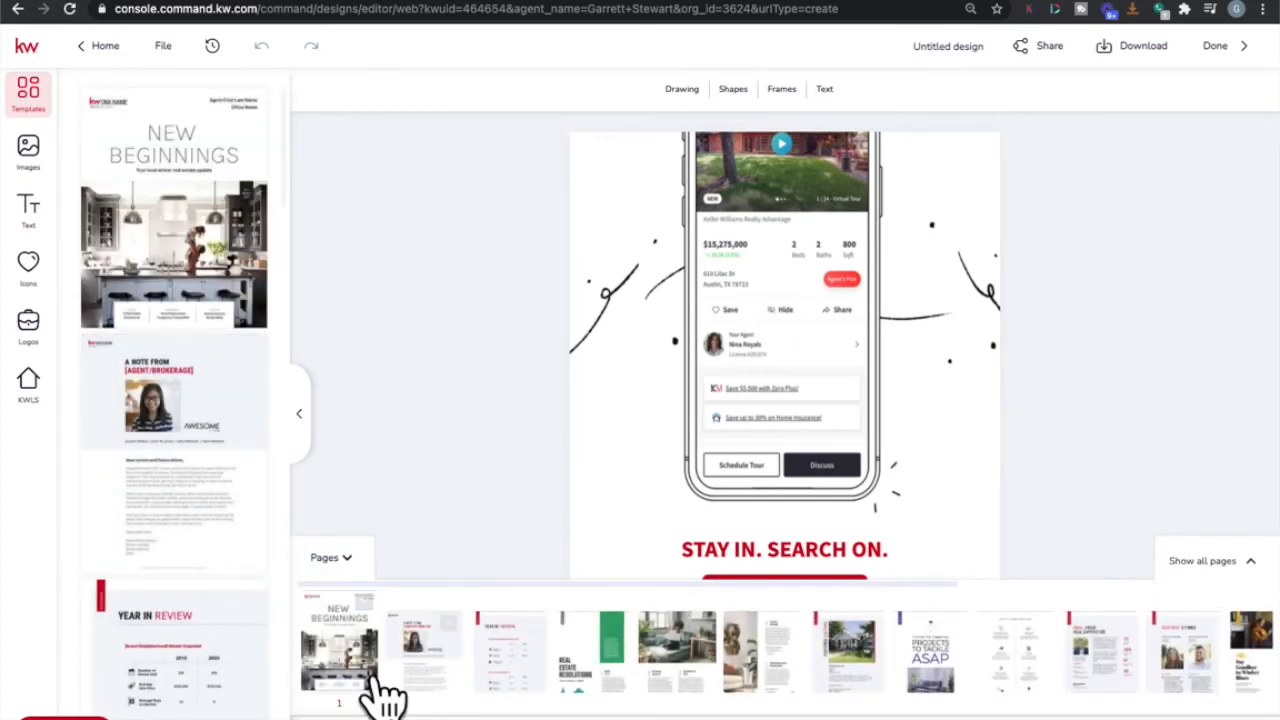
pyautogui.moveTo(172, 145); pyautogui.dragTo(346, 643)
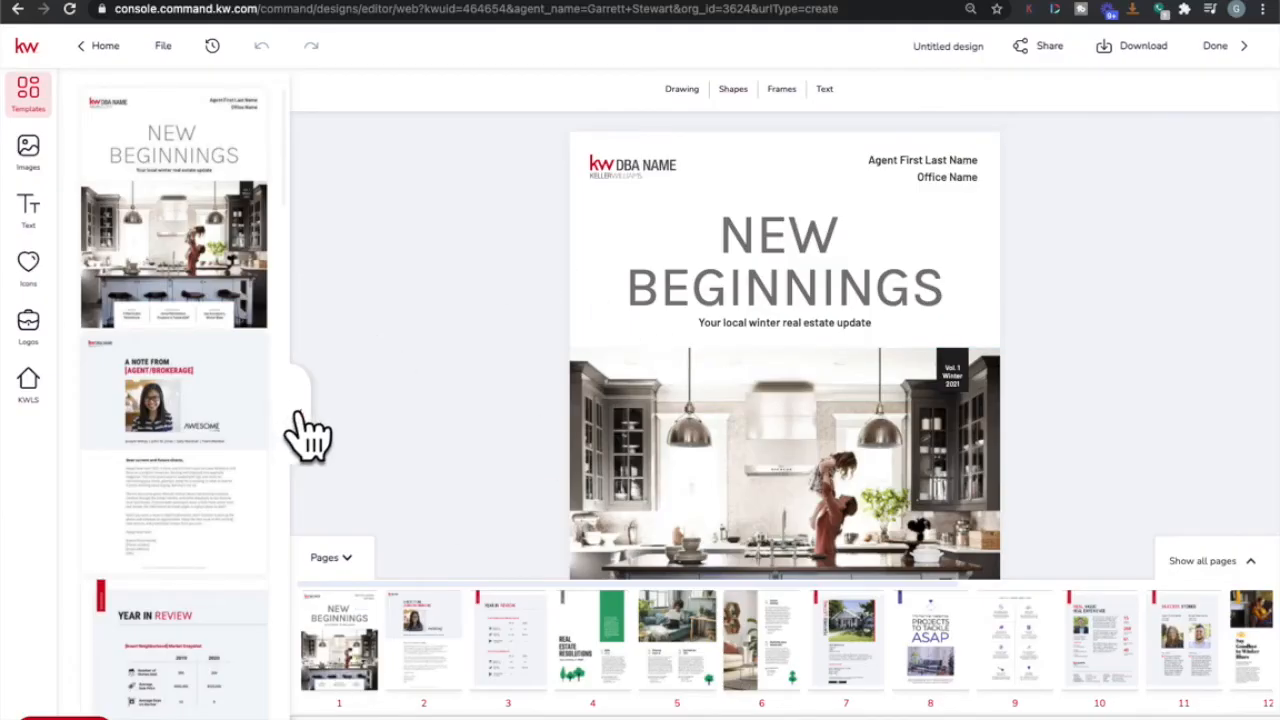
pyautogui.click(310, 435)
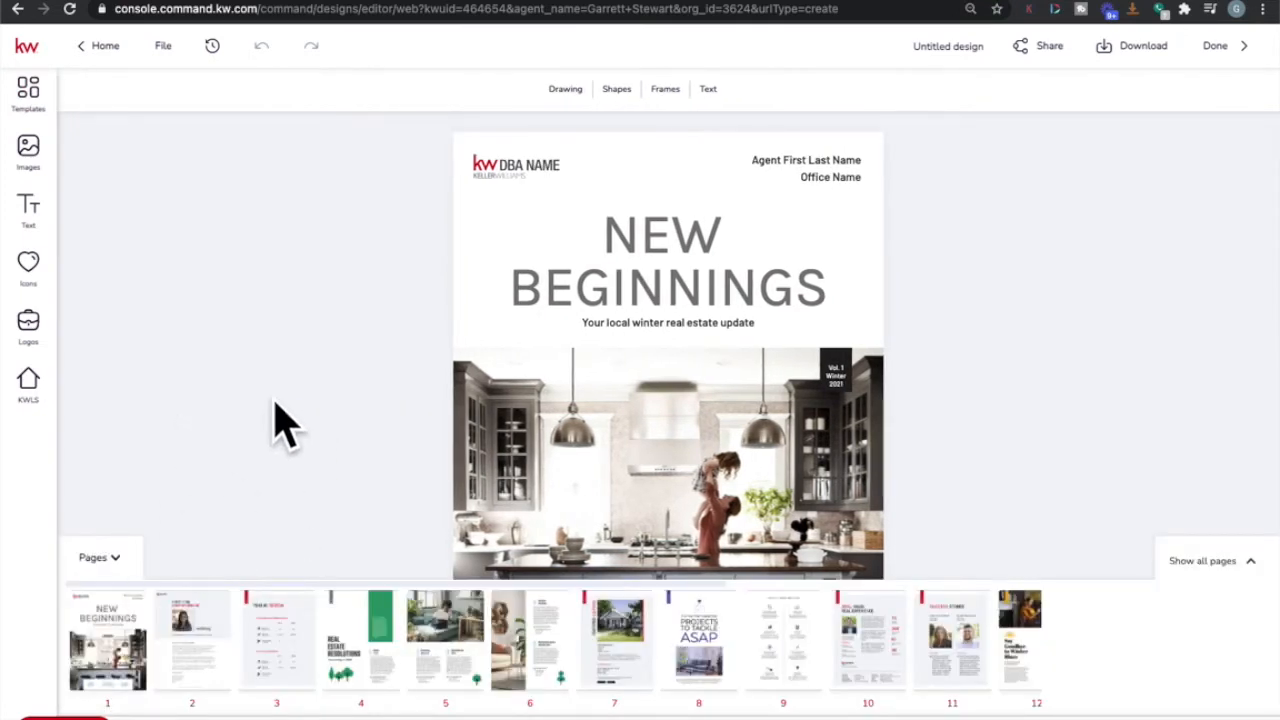
# Review all 16 pages in the grid, then hide the thumbnails to show the cover.
pyautogui.click(1228, 561)
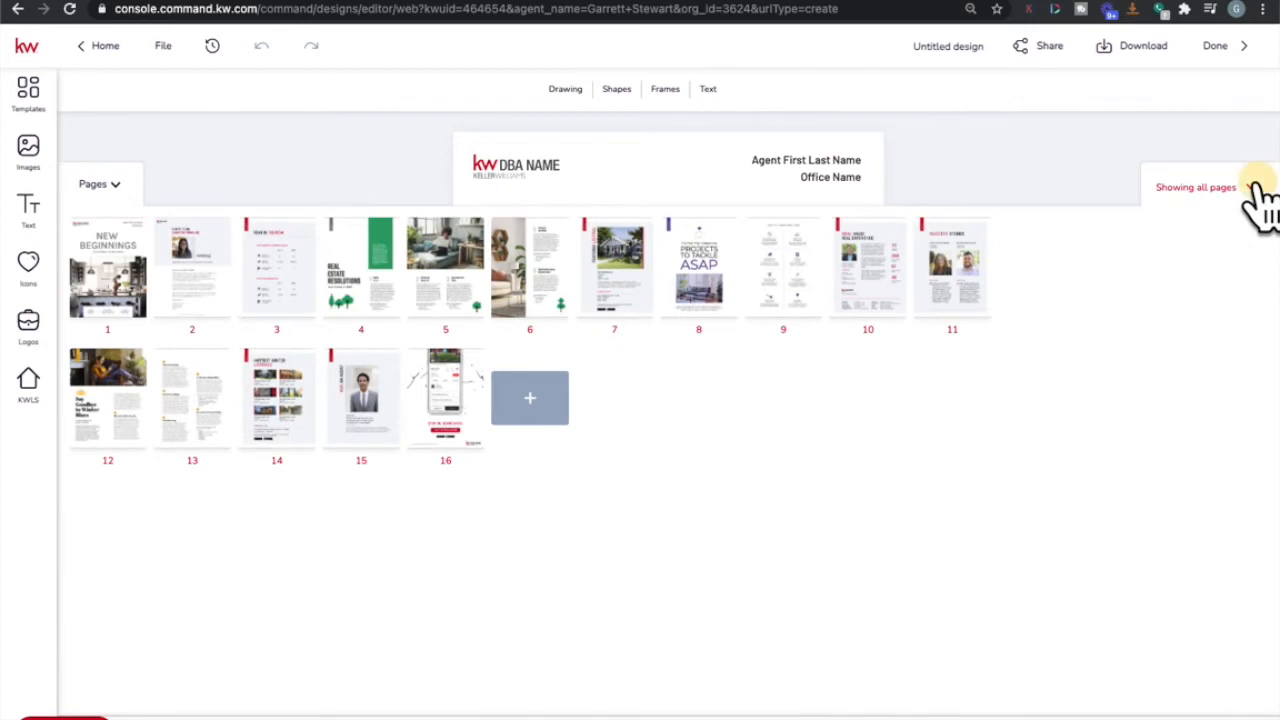
pyautogui.click(1252, 188)
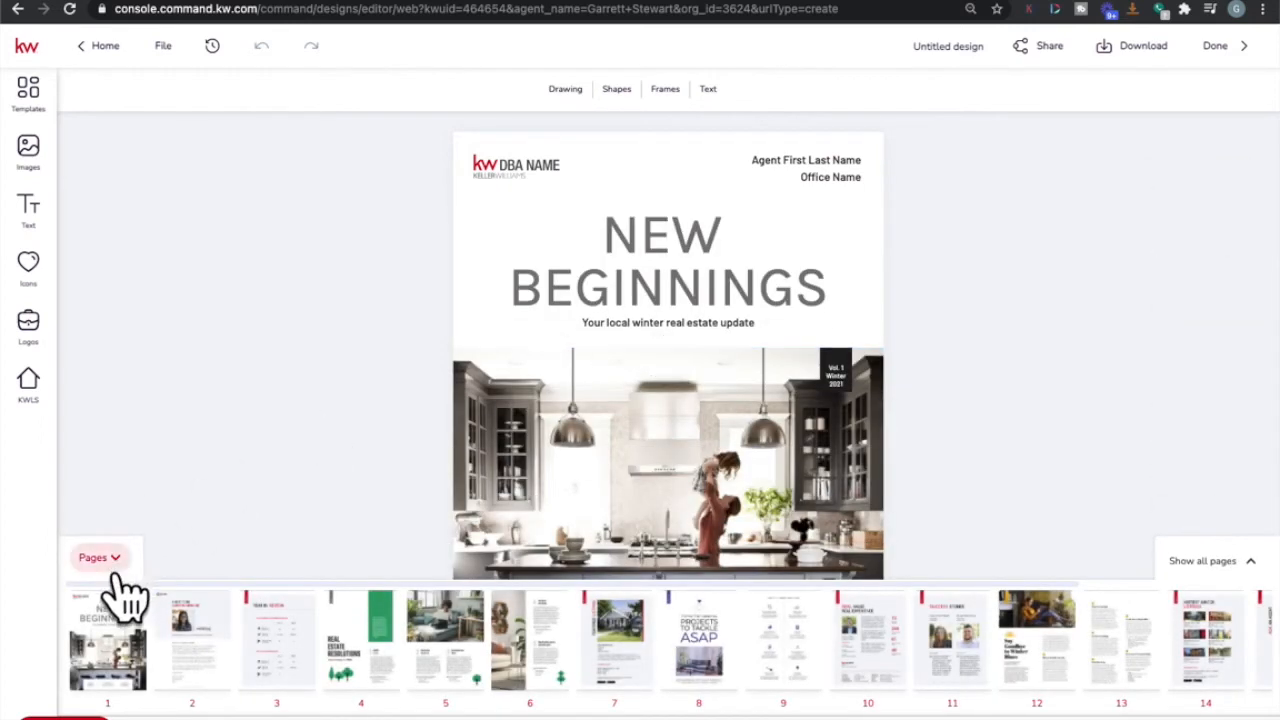
pyautogui.click(110, 560)
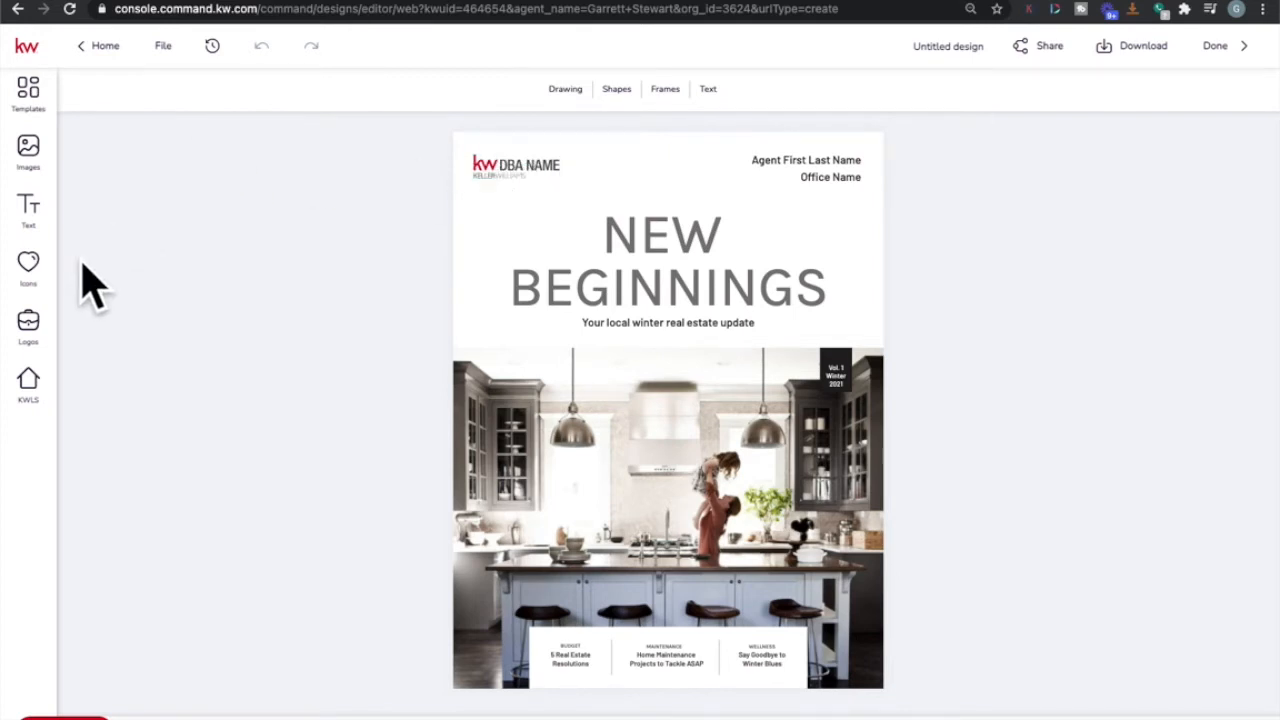
# Place the kw GROUP ONE logo top-left on the cover and a shrunk GS logo beside it.
pyautogui.click(30, 338)
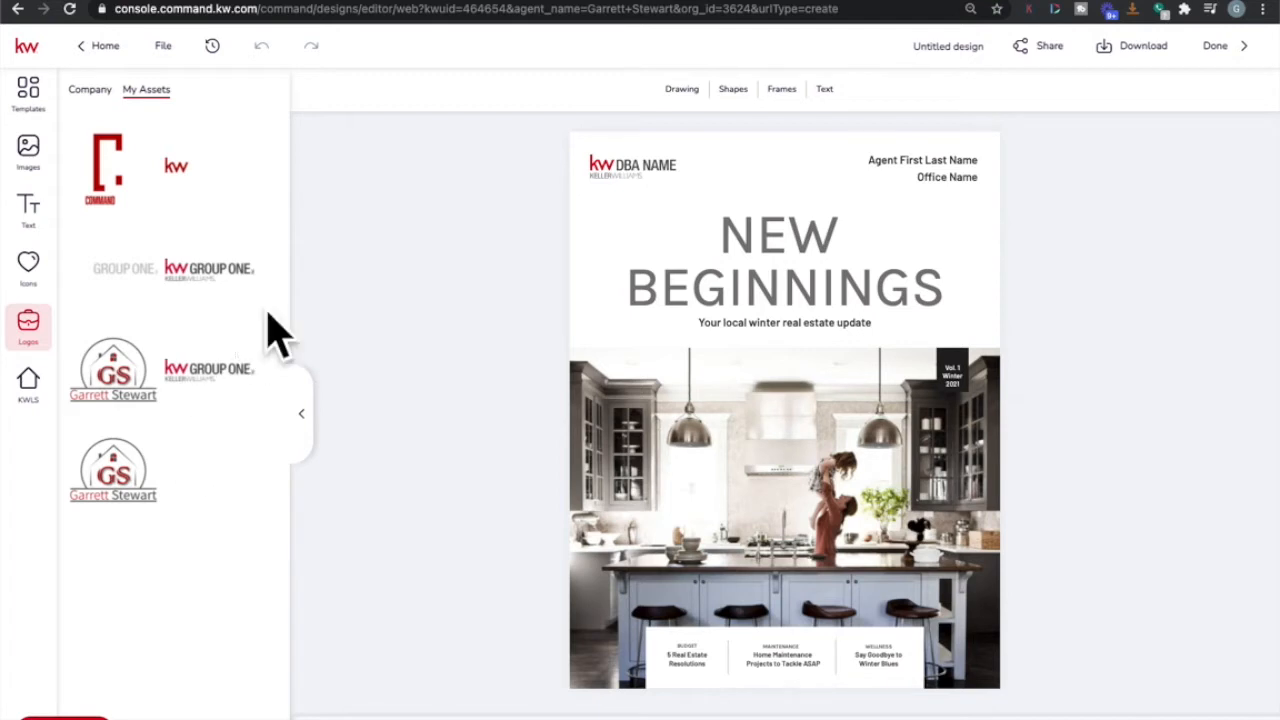
pyautogui.moveTo(205, 280); pyautogui.dragTo(614, 177)
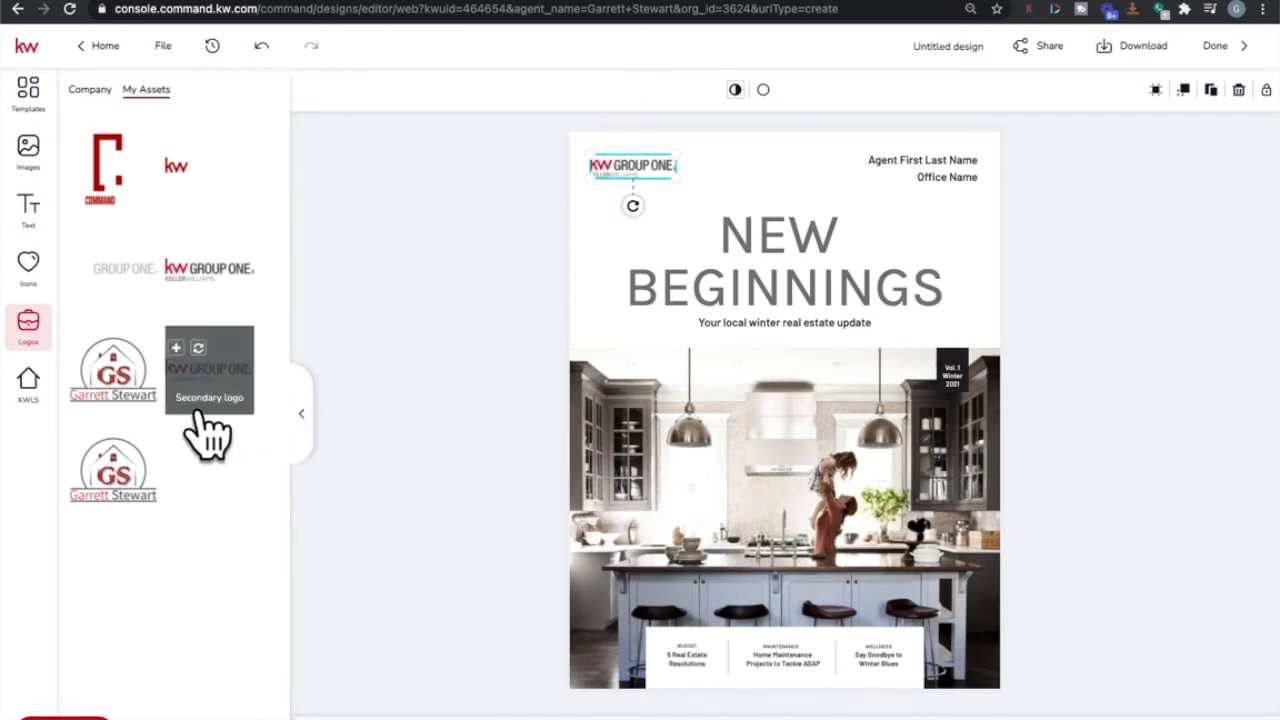
pyautogui.moveTo(130, 485)
pyautogui.click(80, 448)
pyautogui.moveTo(749, 409); pyautogui.dragTo(744, 236)
pyautogui.moveTo(900, 318); pyautogui.dragTo(684, 170)
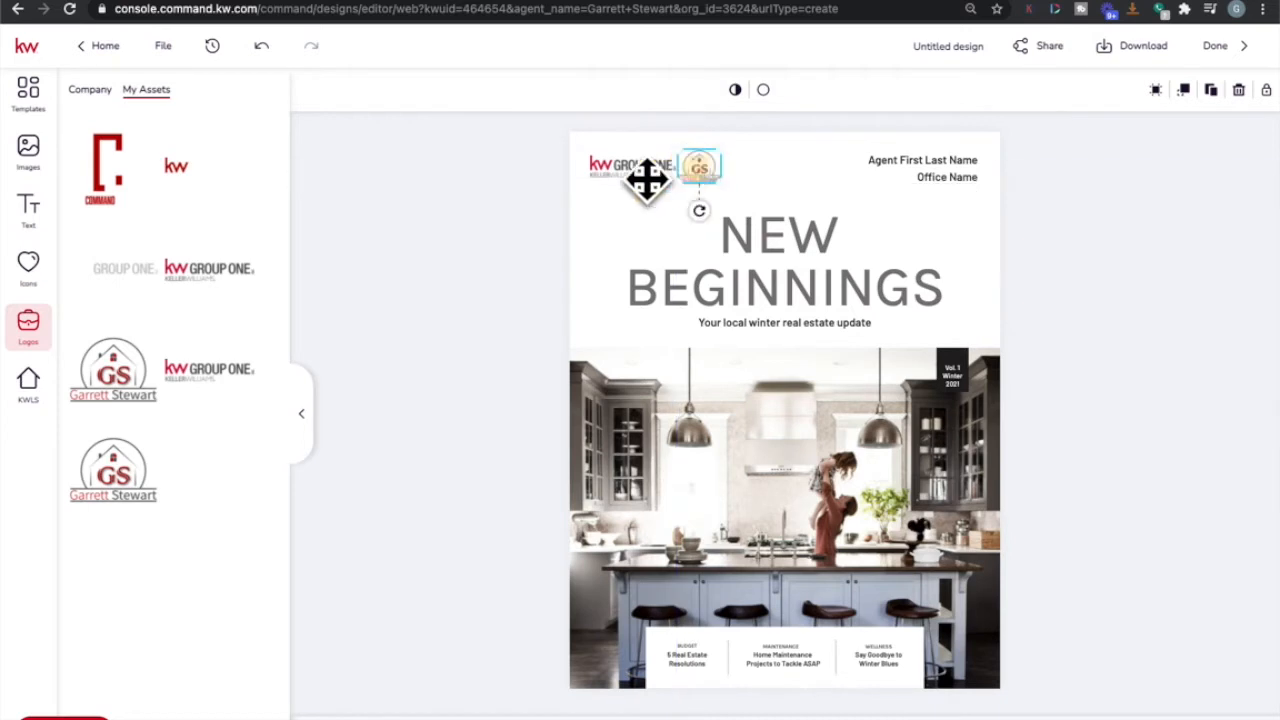
pyautogui.click(301, 413)
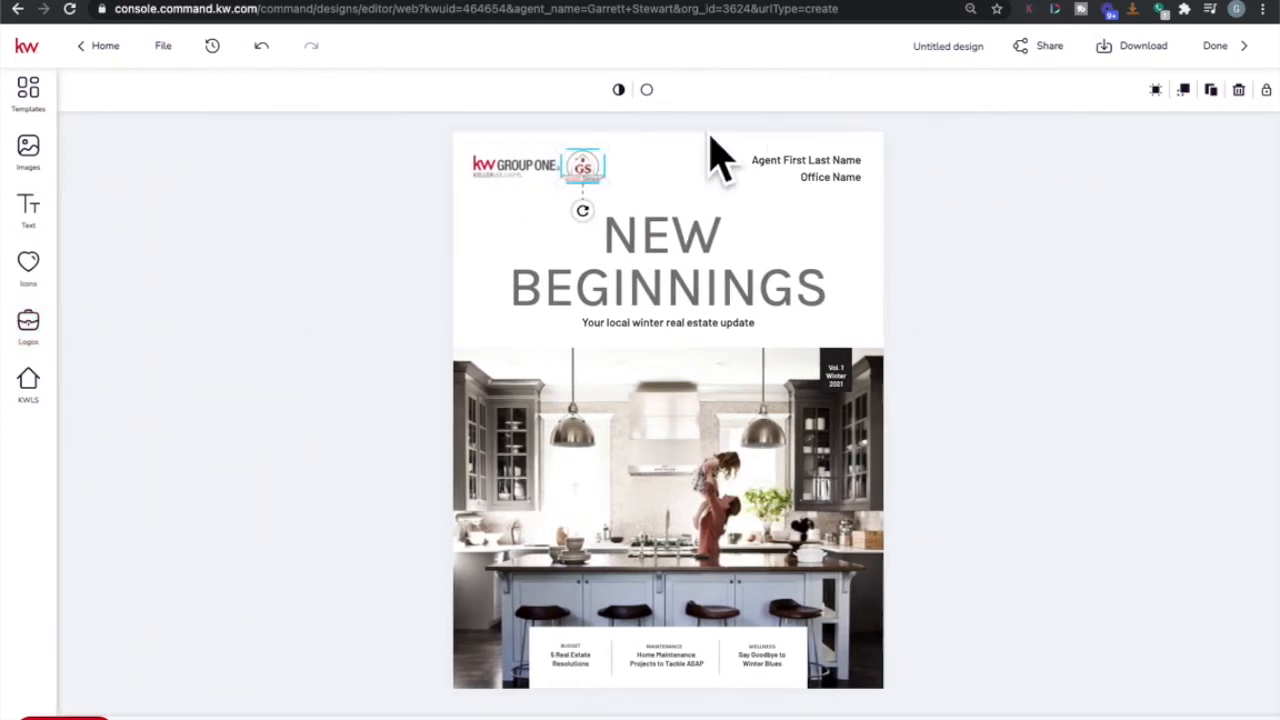
pyautogui.click(839, 160)
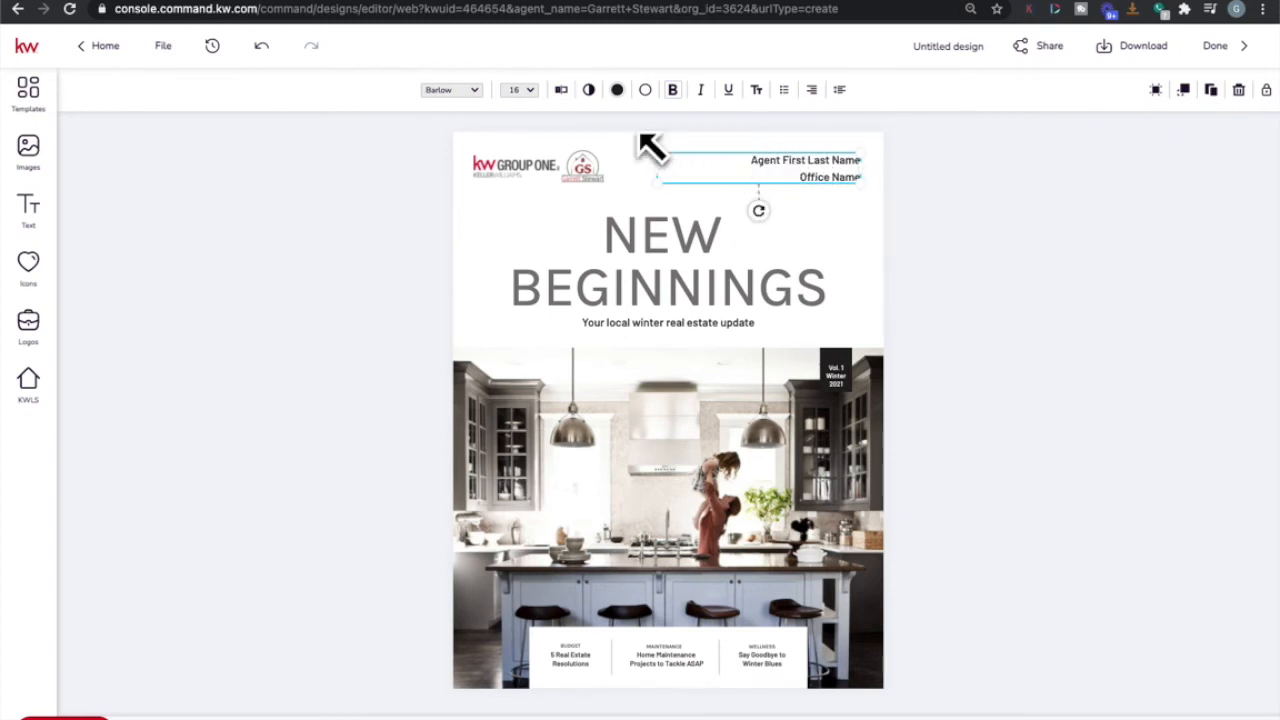
# Overwrite the cover's agent name and office lines with the agent's name and Realtor®, then save.
pyautogui.click(562, 92)
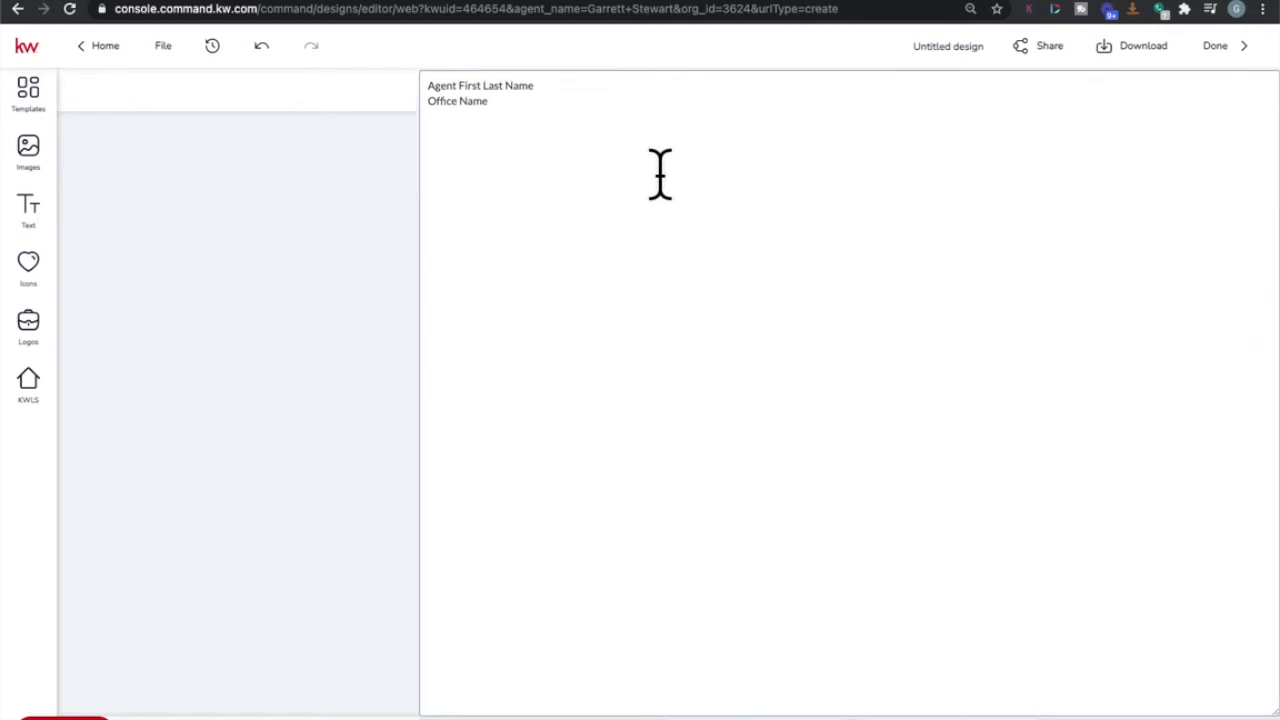
pyautogui.moveTo(545, 78); pyautogui.dragTo(427, 70)
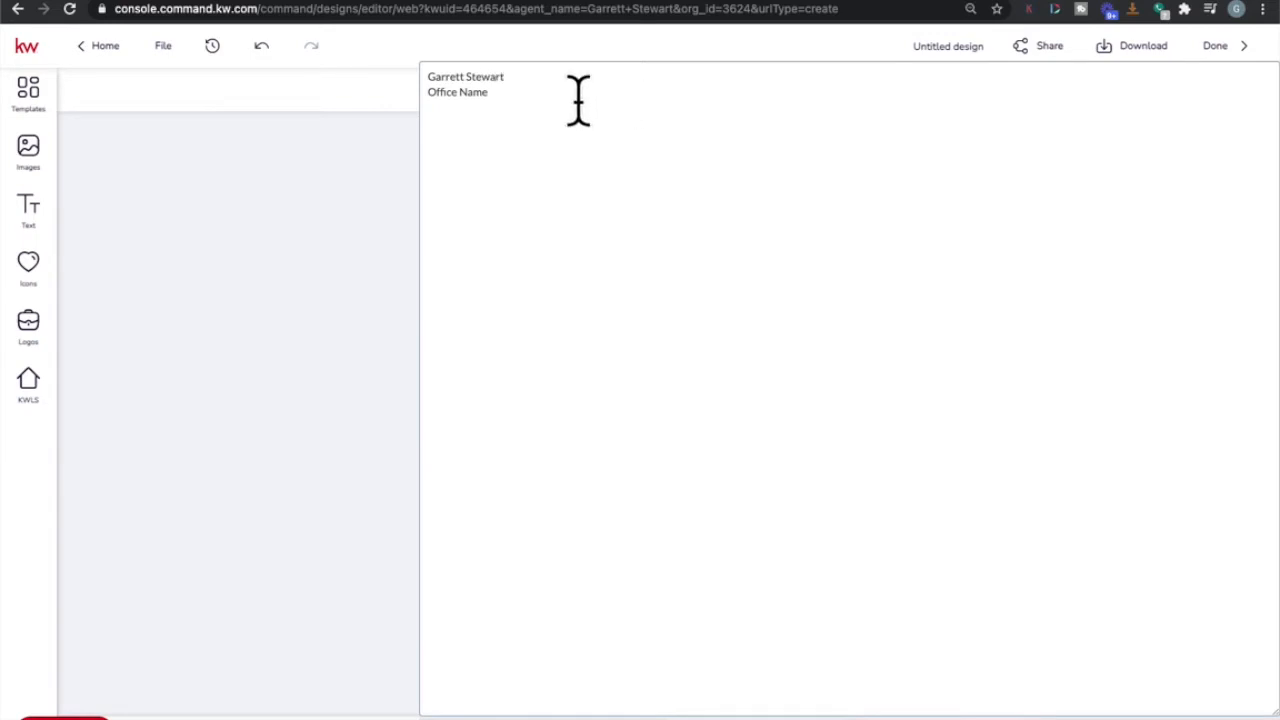
pyautogui.moveTo(497, 92); pyautogui.dragTo(428, 92)
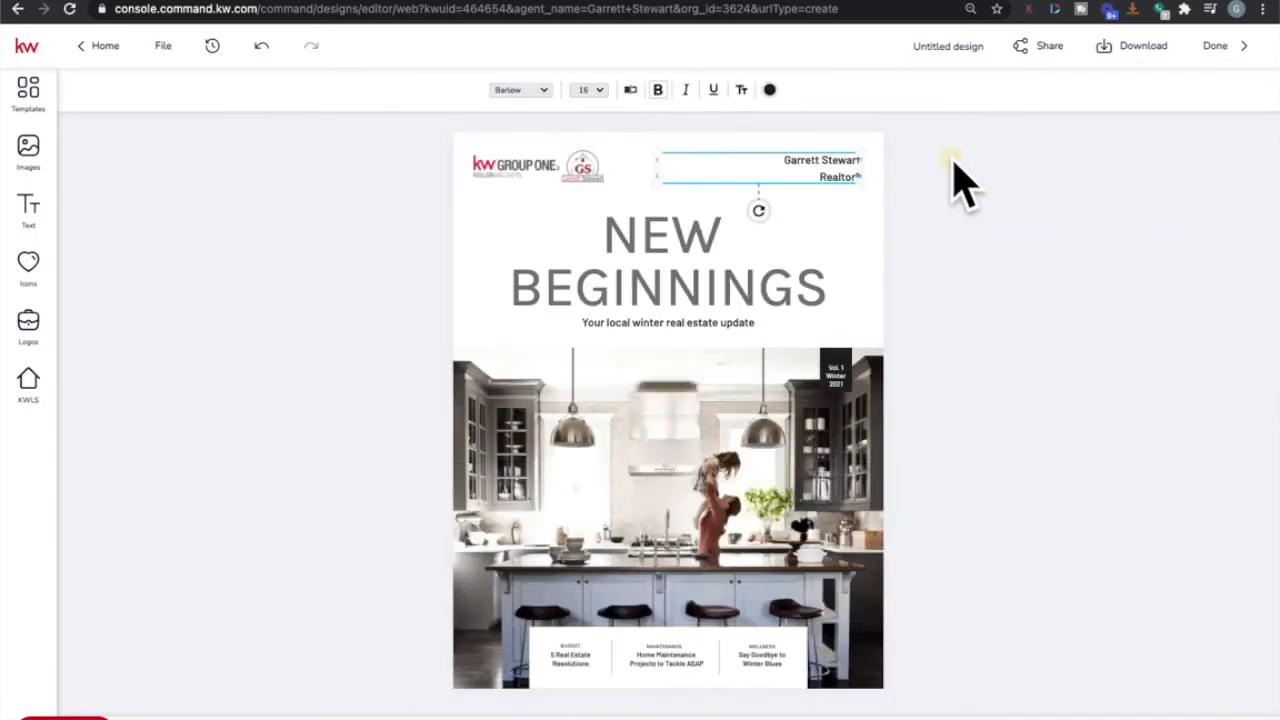
pyautogui.click(951, 180)
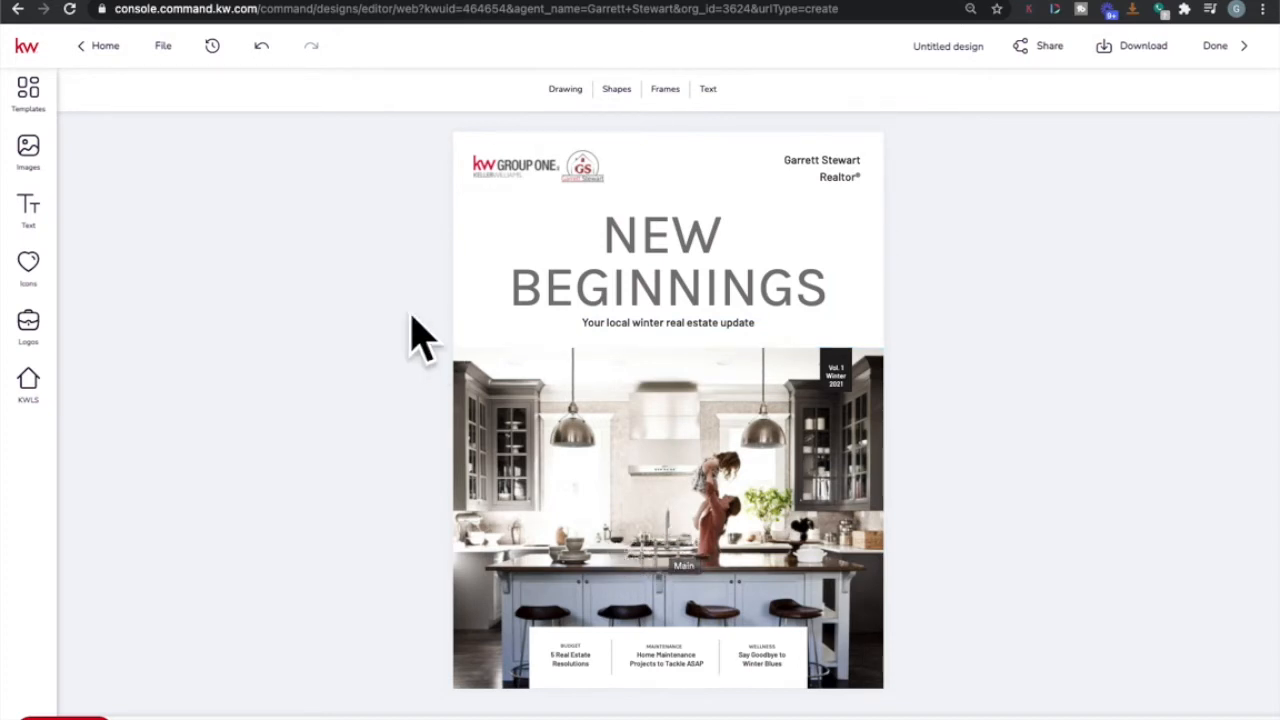
pyautogui.click(160, 45)
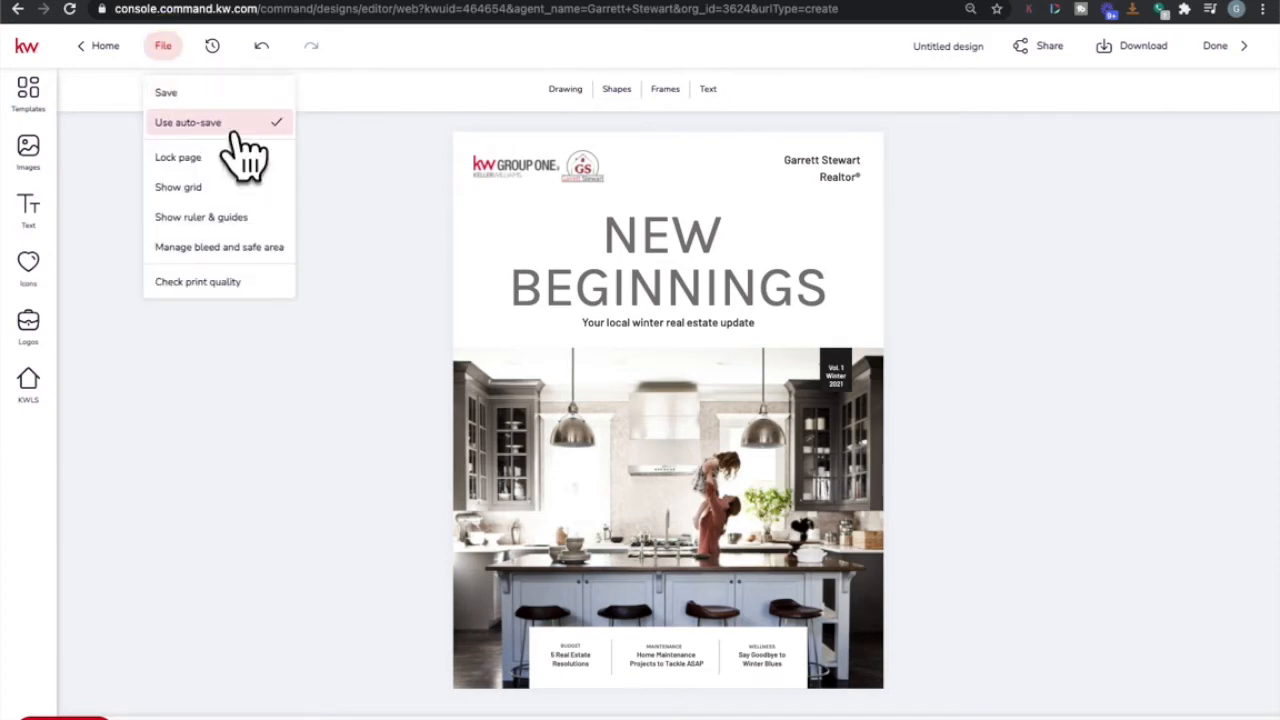
pyautogui.click(221, 99)
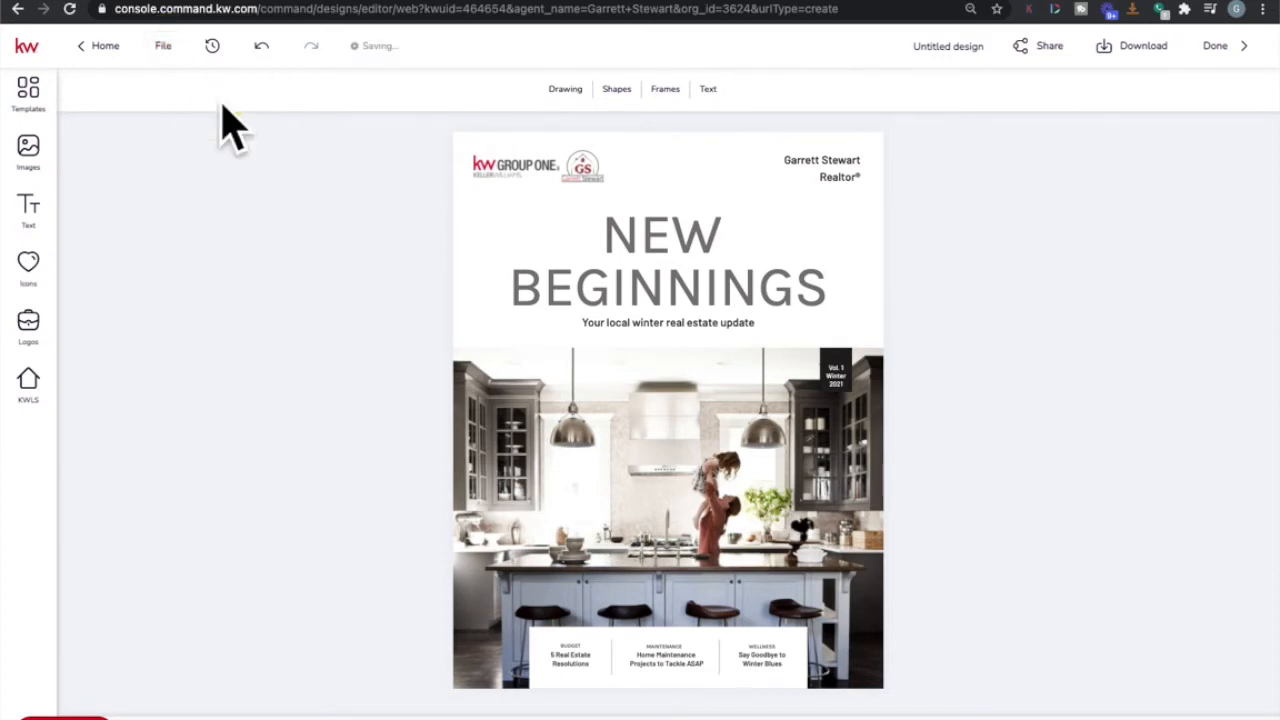
# On the A Note From page, place the kw GROUP ONE logo at the top-left.
pyautogui.click(210, 717)
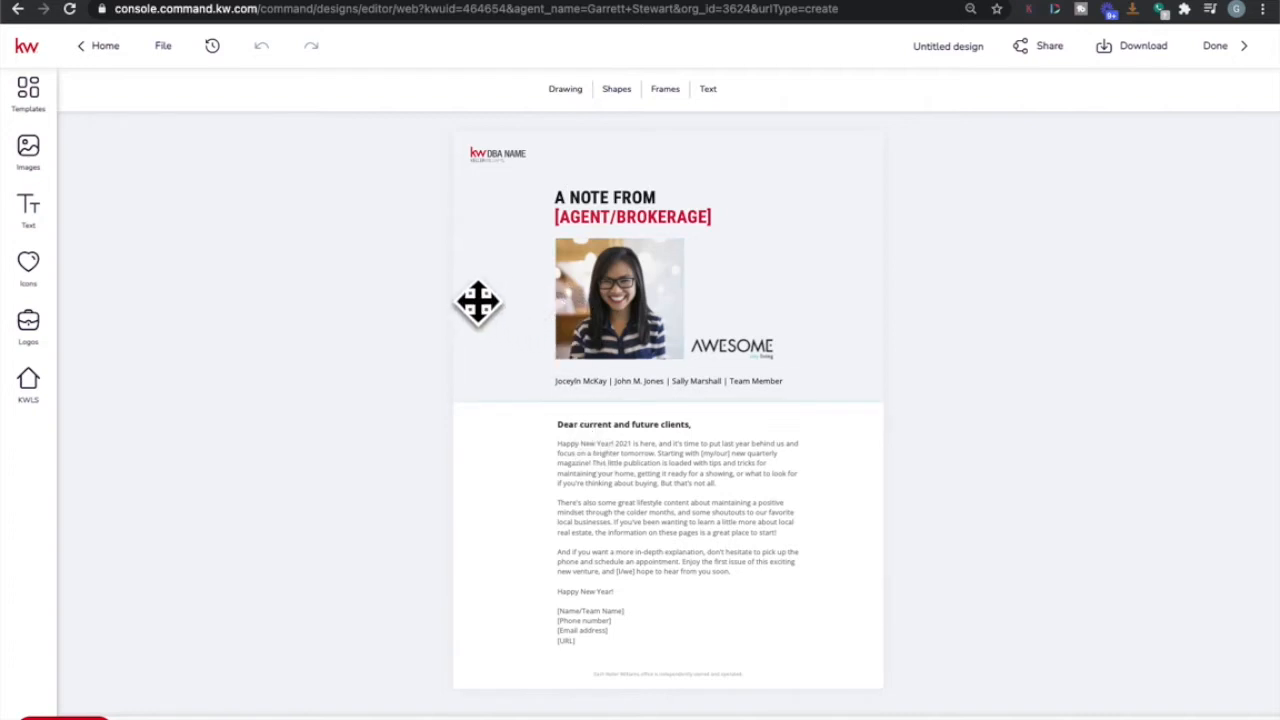
pyautogui.click(30, 152)
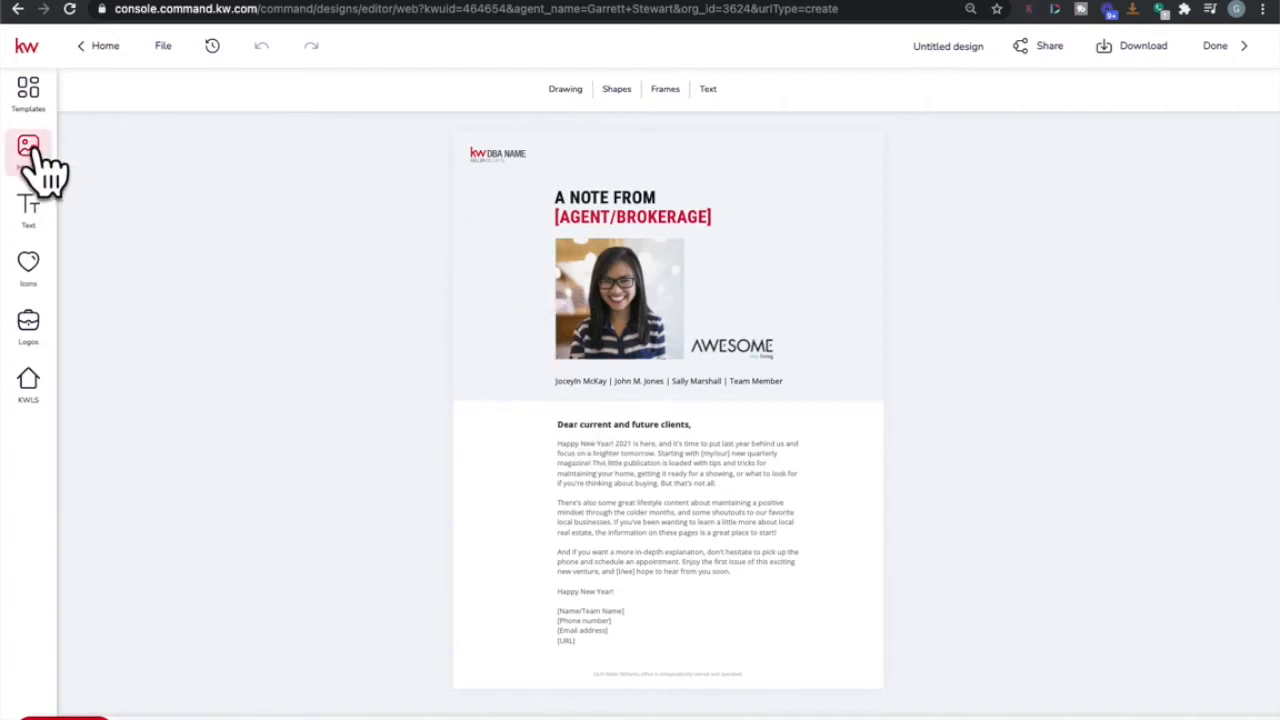
pyautogui.click(30, 328)
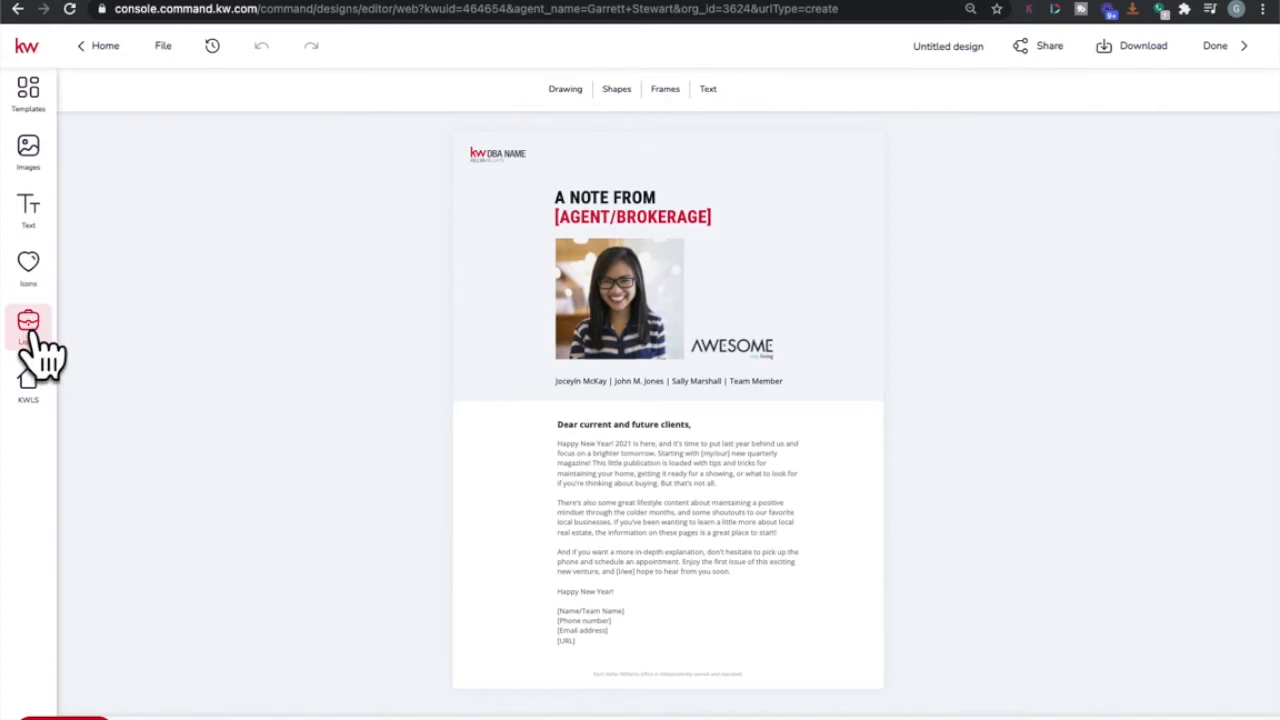
pyautogui.moveTo(225, 293); pyautogui.dragTo(610, 158)
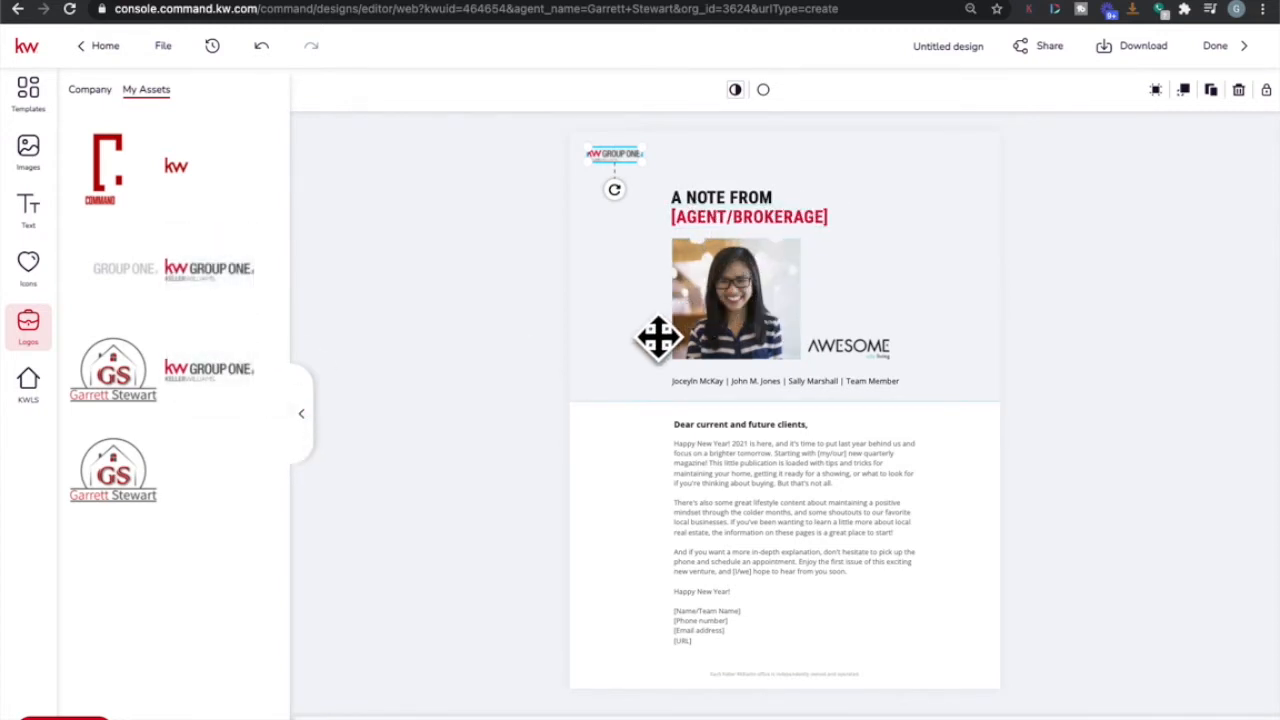
# Replace the stock portrait with the agent's blue-jacket photo from Images.
pyautogui.click(32, 160)
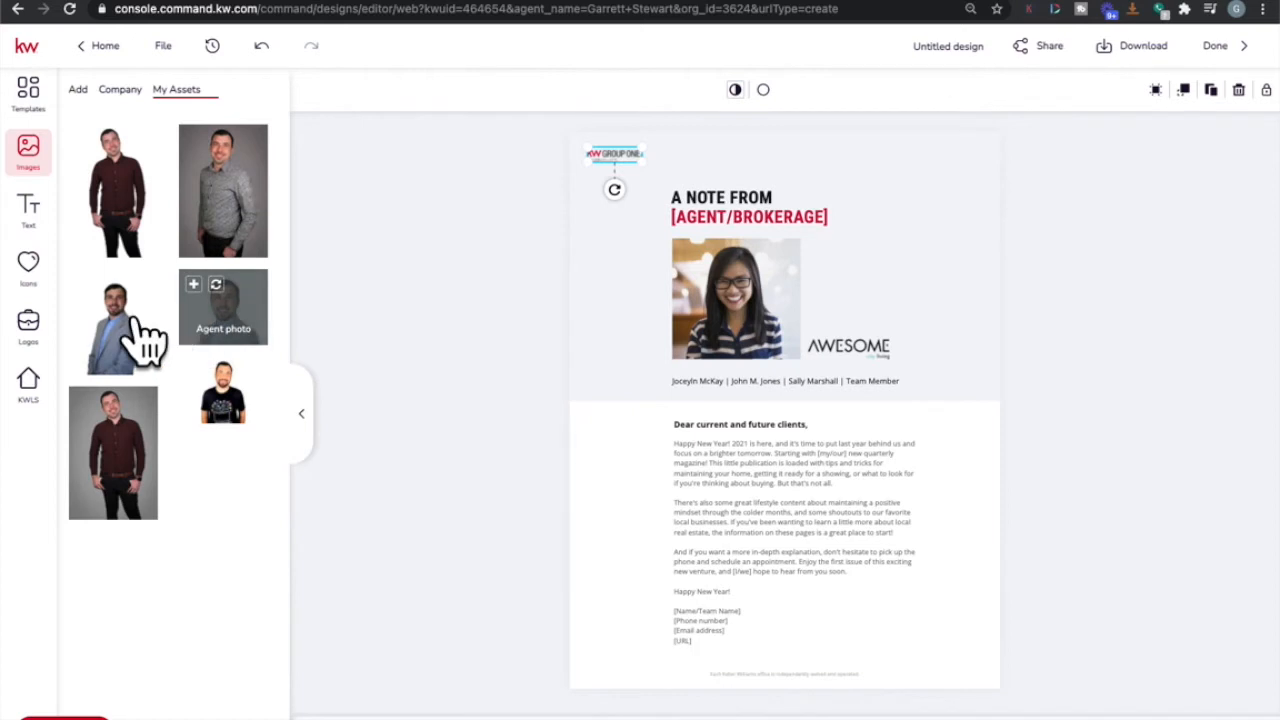
pyautogui.moveTo(120, 343); pyautogui.dragTo(722, 310)
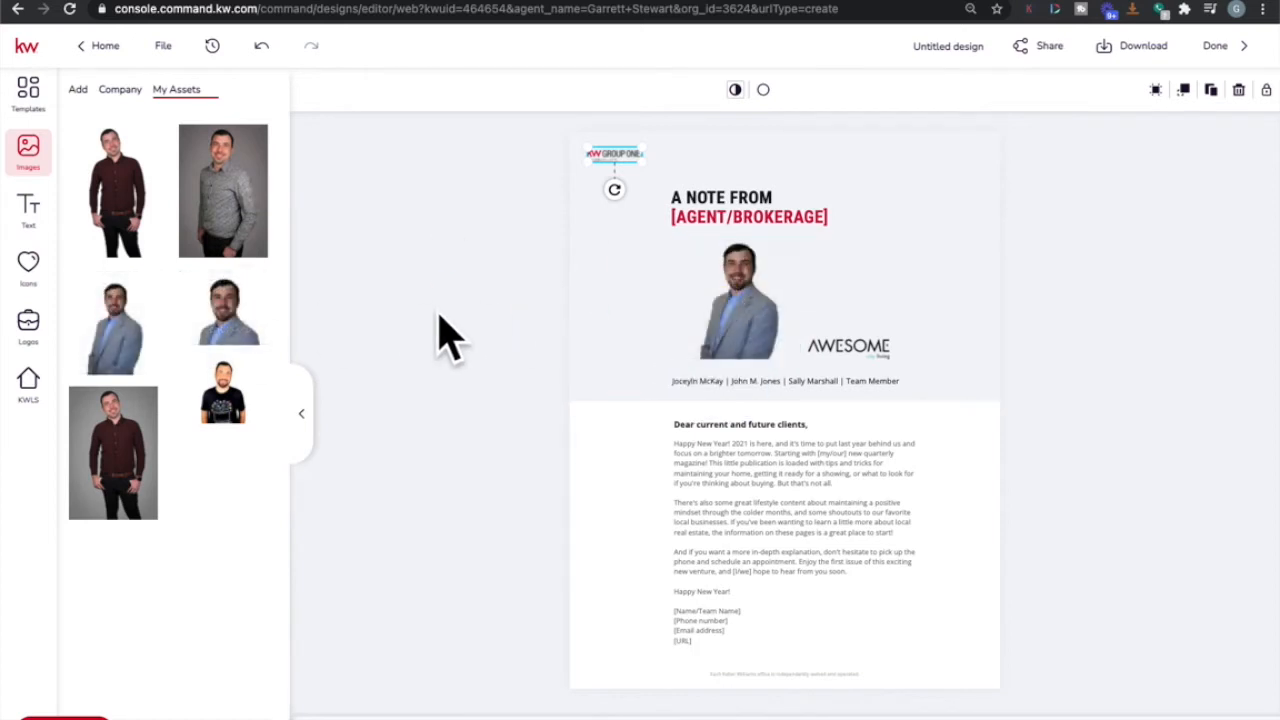
pyautogui.click(303, 414)
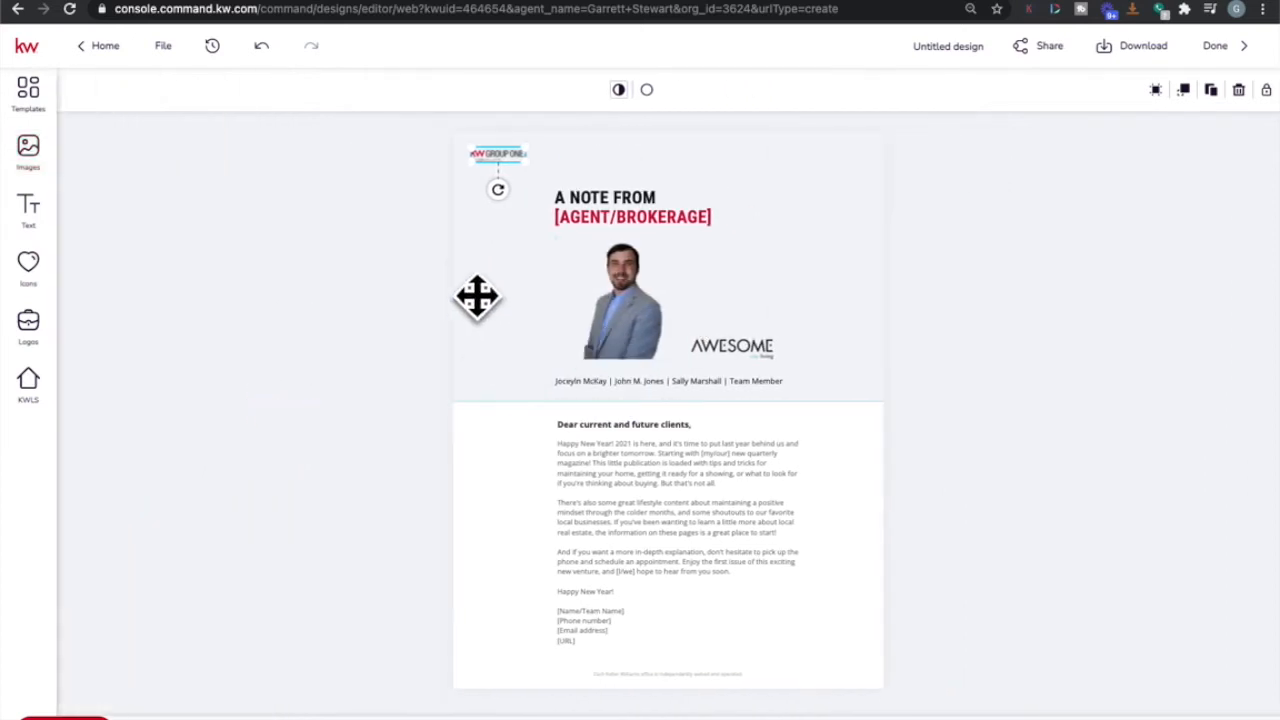
pyautogui.click(619, 216)
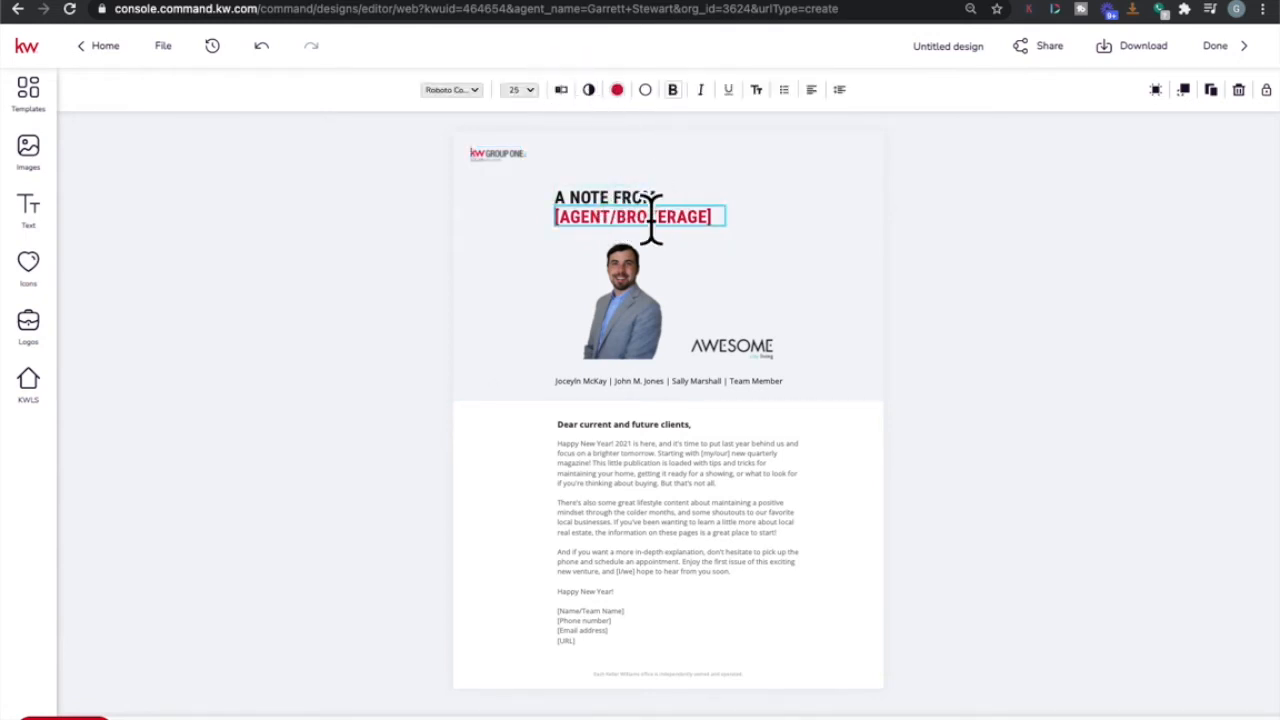
# Replace [AGENT/BROKERAGE] in the heading with the agent's name.
pyautogui.doubleClick(651, 215)
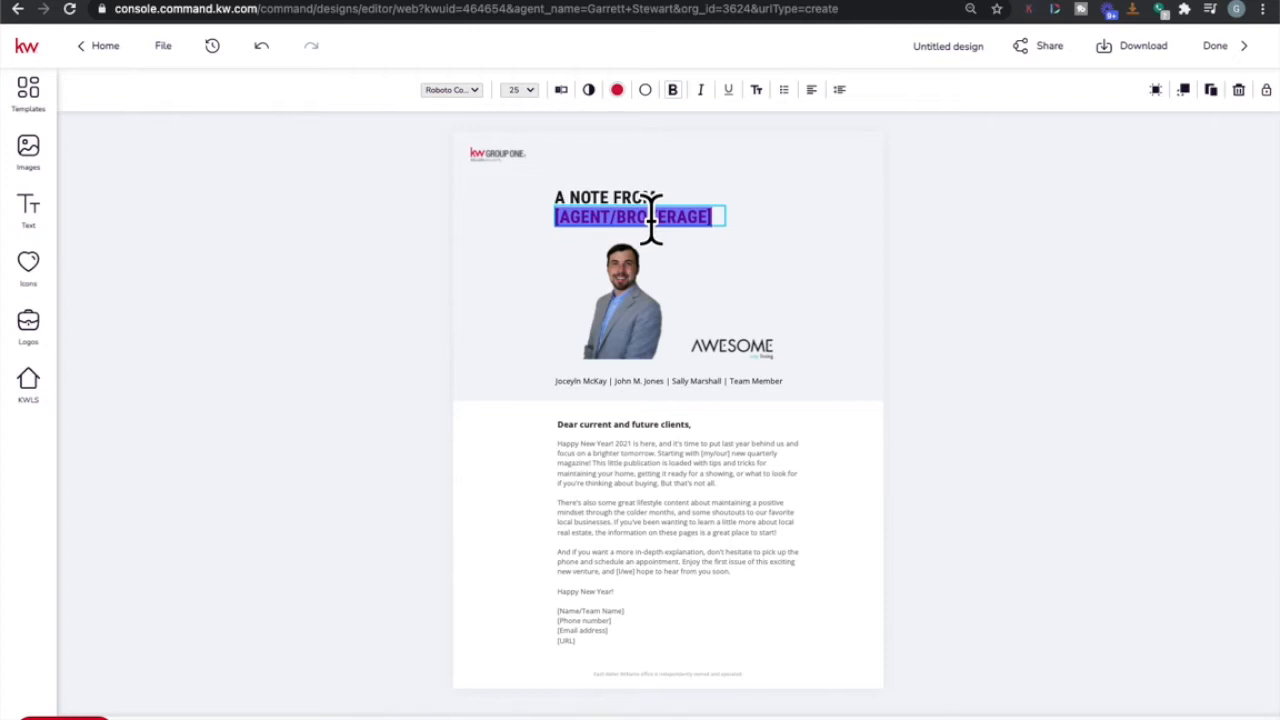
pyautogui.write('Garrett Stewart')
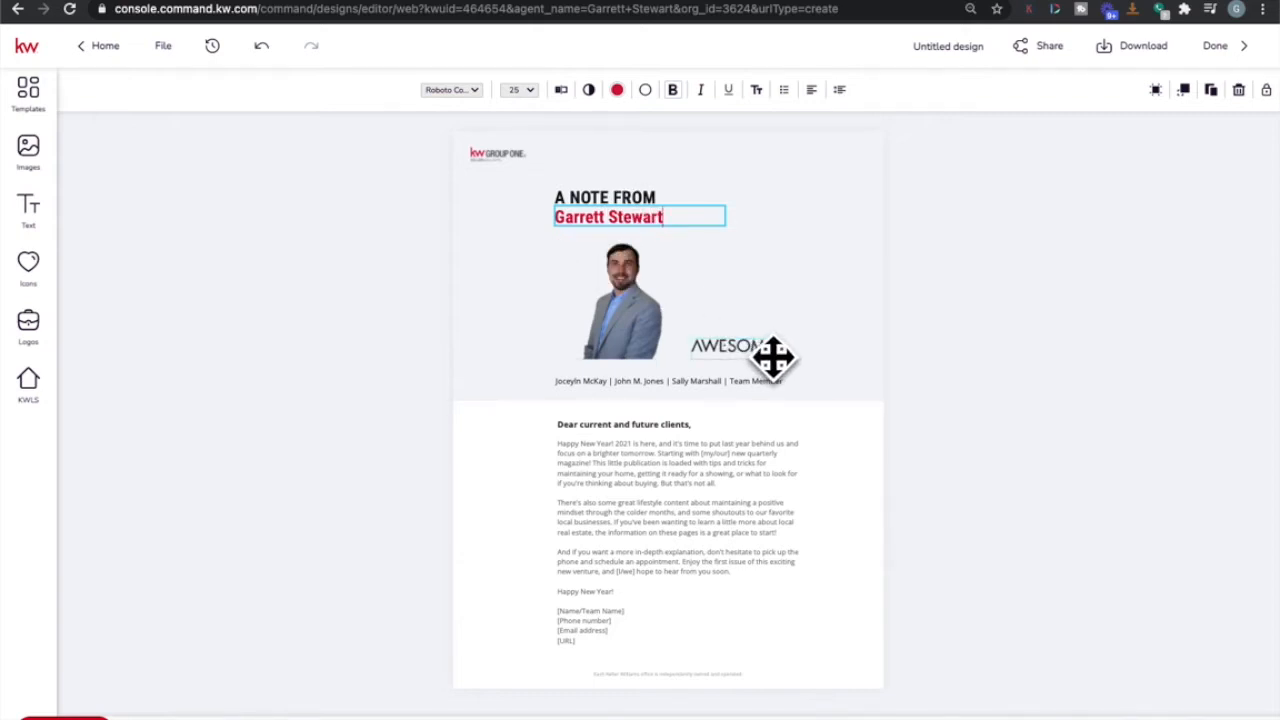
pyautogui.click(935, 371)
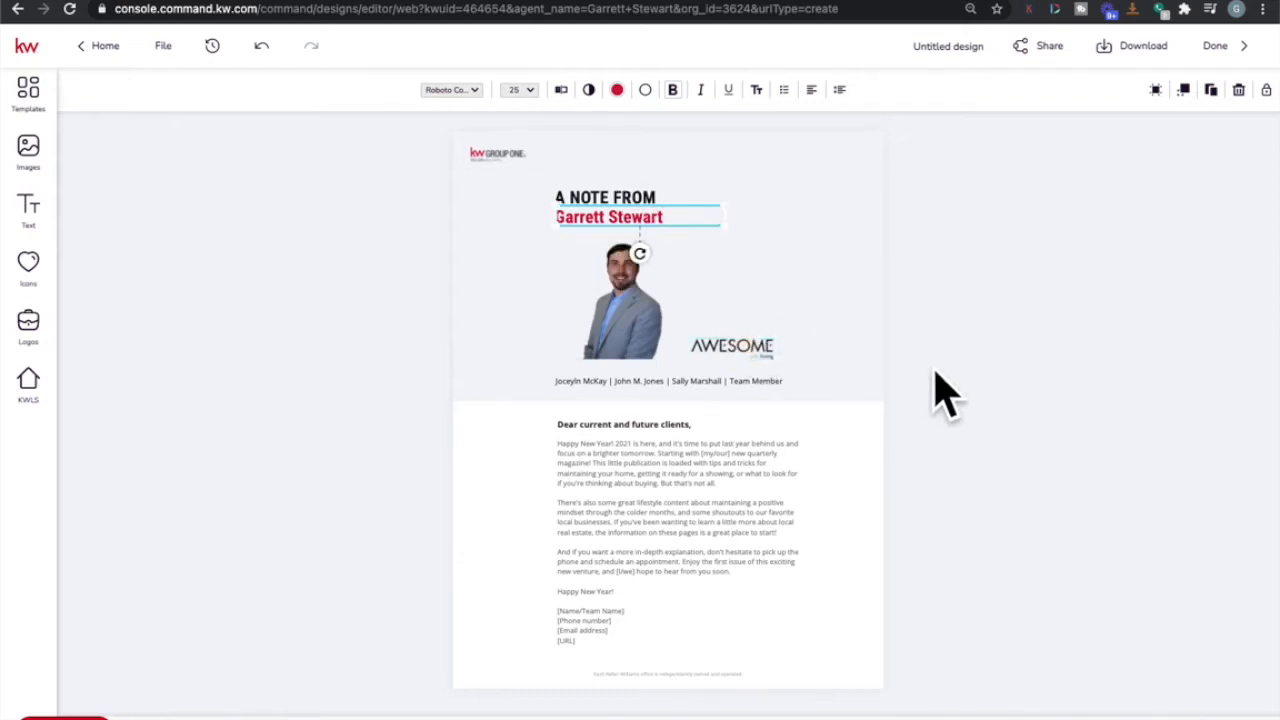
# Swap the AWESOME logo for the personal GS logo beside the agent photo.
pyautogui.click(740, 345)
pyautogui.moveTo(120, 400); pyautogui.dragTo(848, 352)
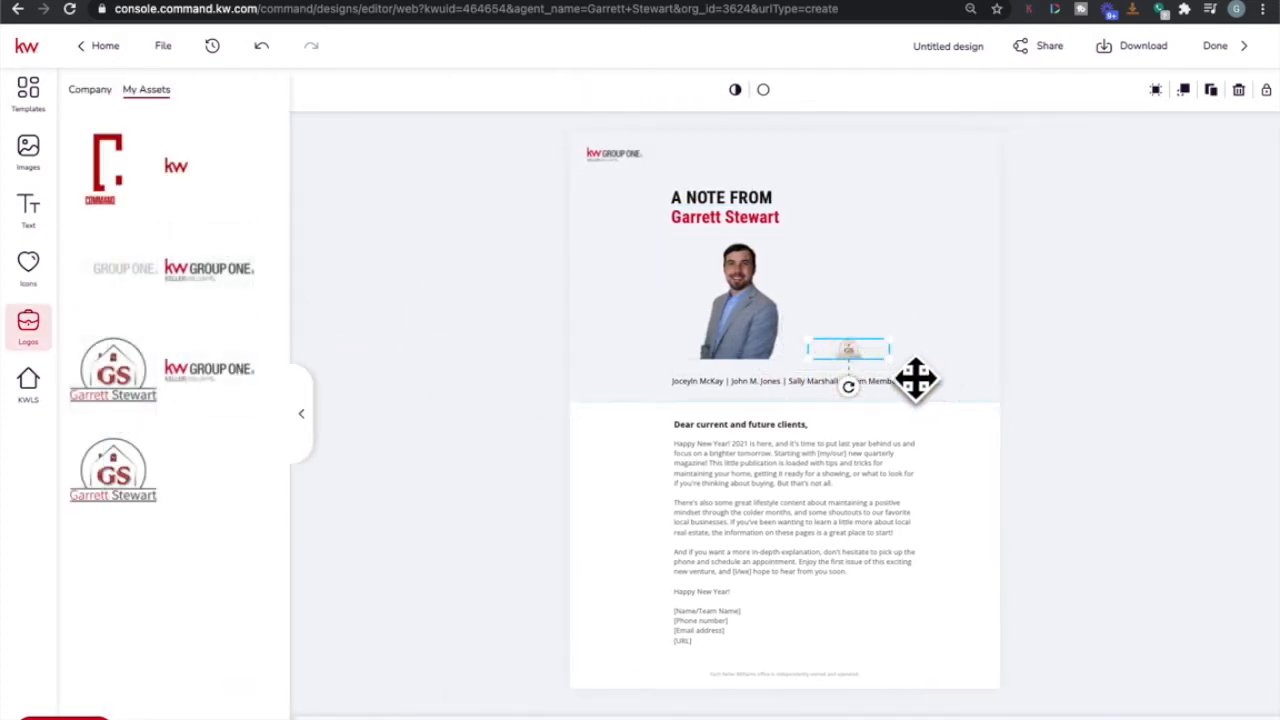
pyautogui.moveTo(886, 363); pyautogui.dragTo(857, 350)
pyautogui.click(509, 350)
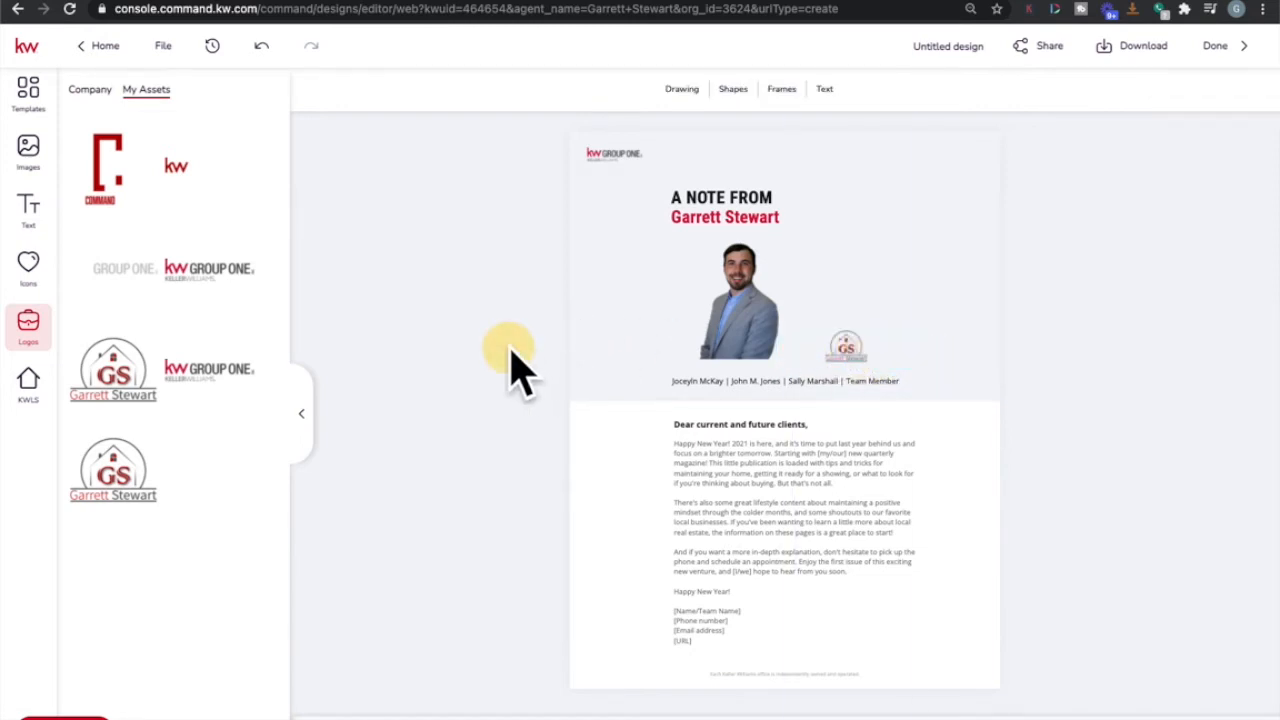
pyautogui.click(720, 386)
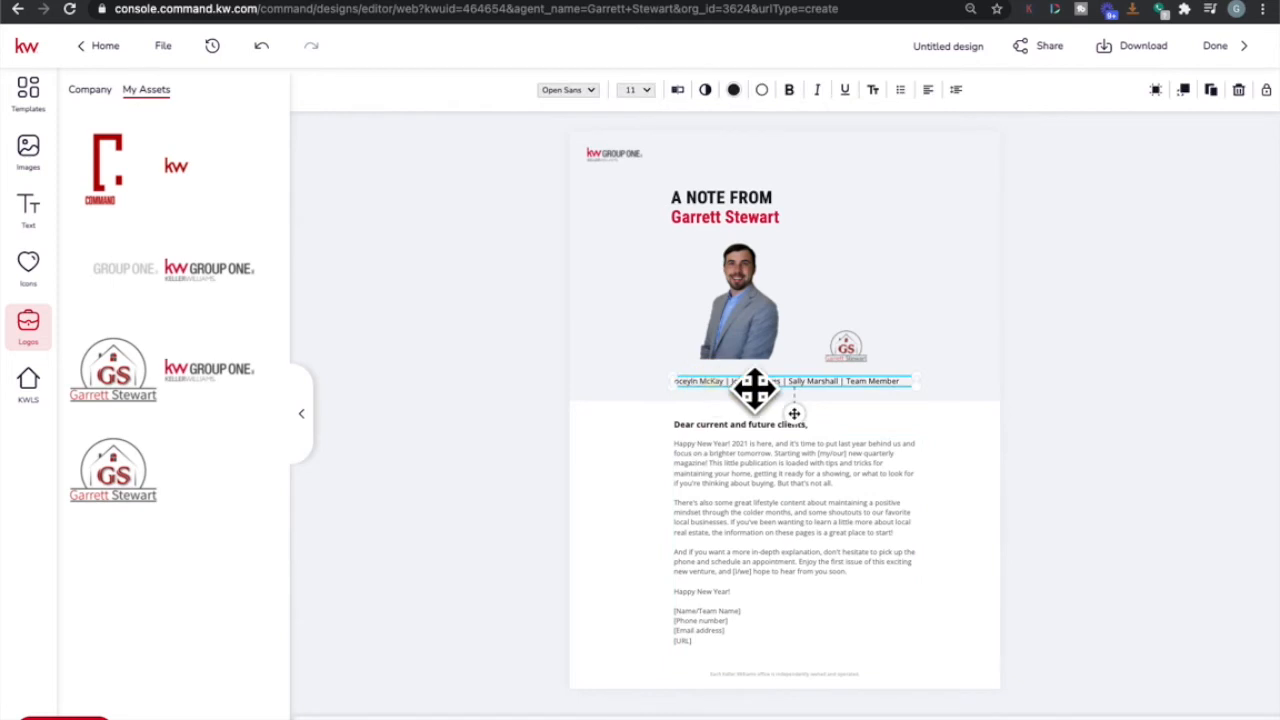
# Review the welcome letter's names line and body text, including the [my/our] and [Name/Team Name] placeholders.
pyautogui.click(677, 90)
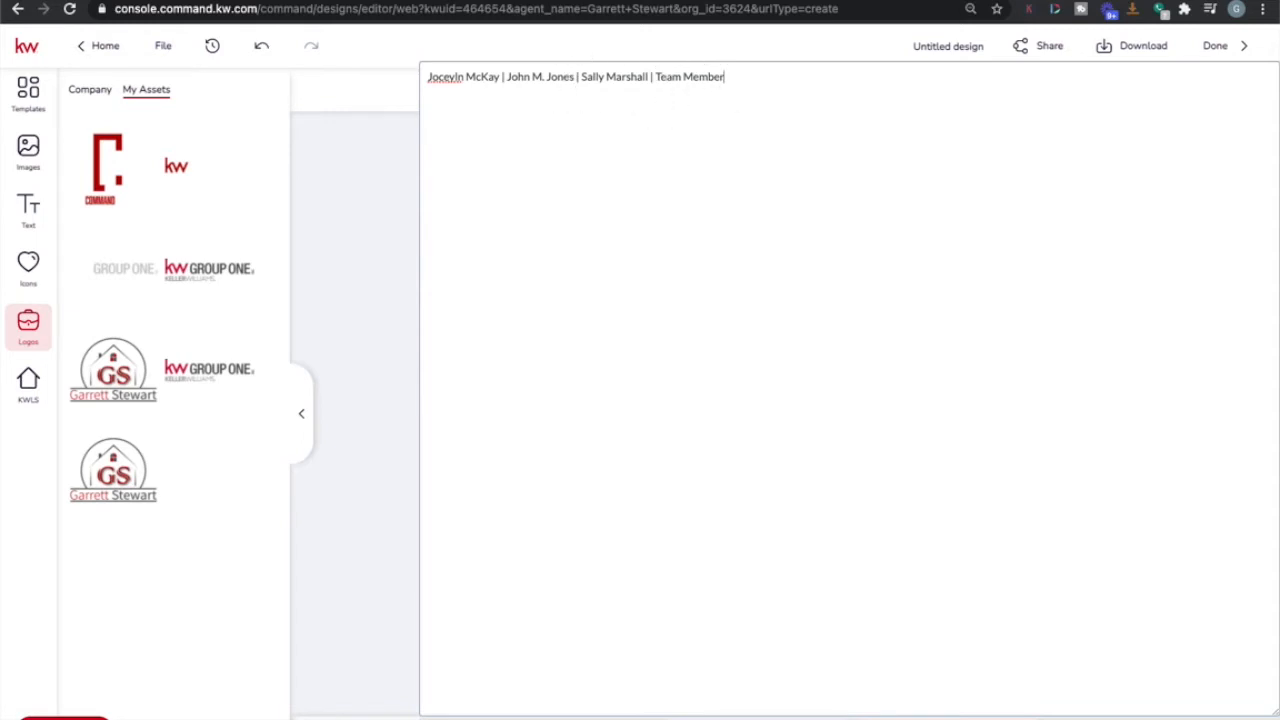
pyautogui.click(775, 713)
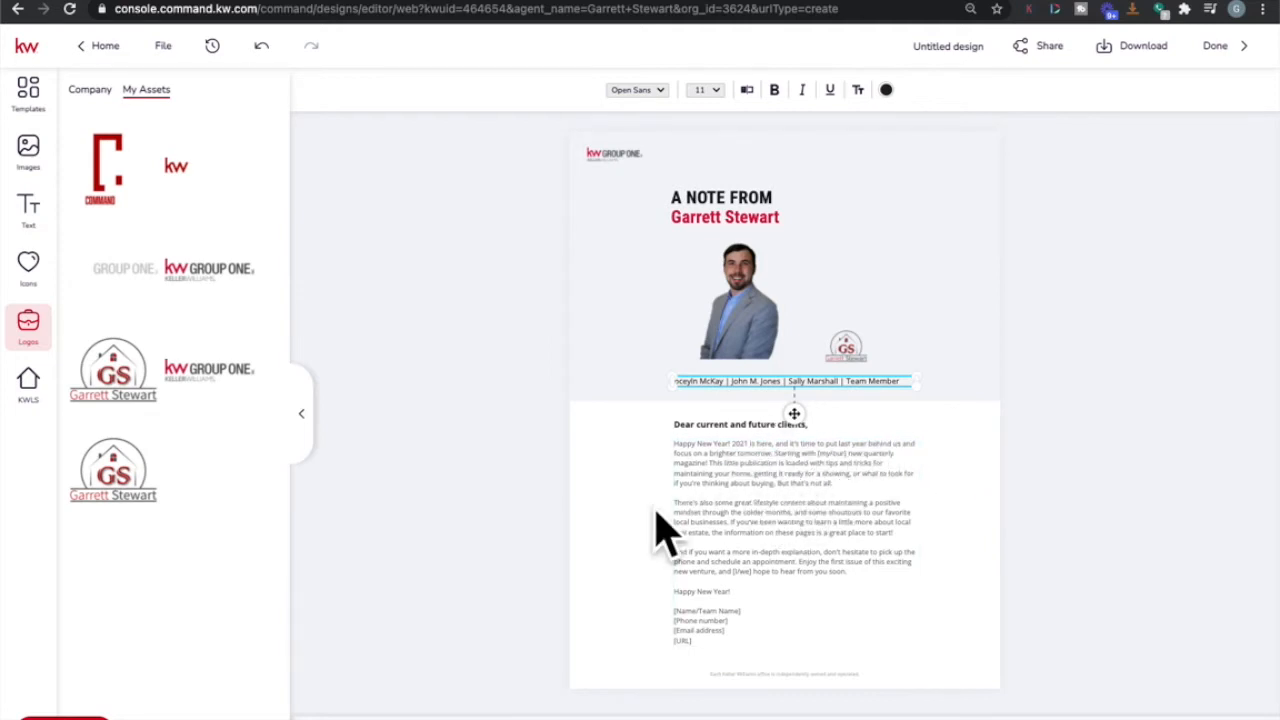
pyautogui.click(828, 498)
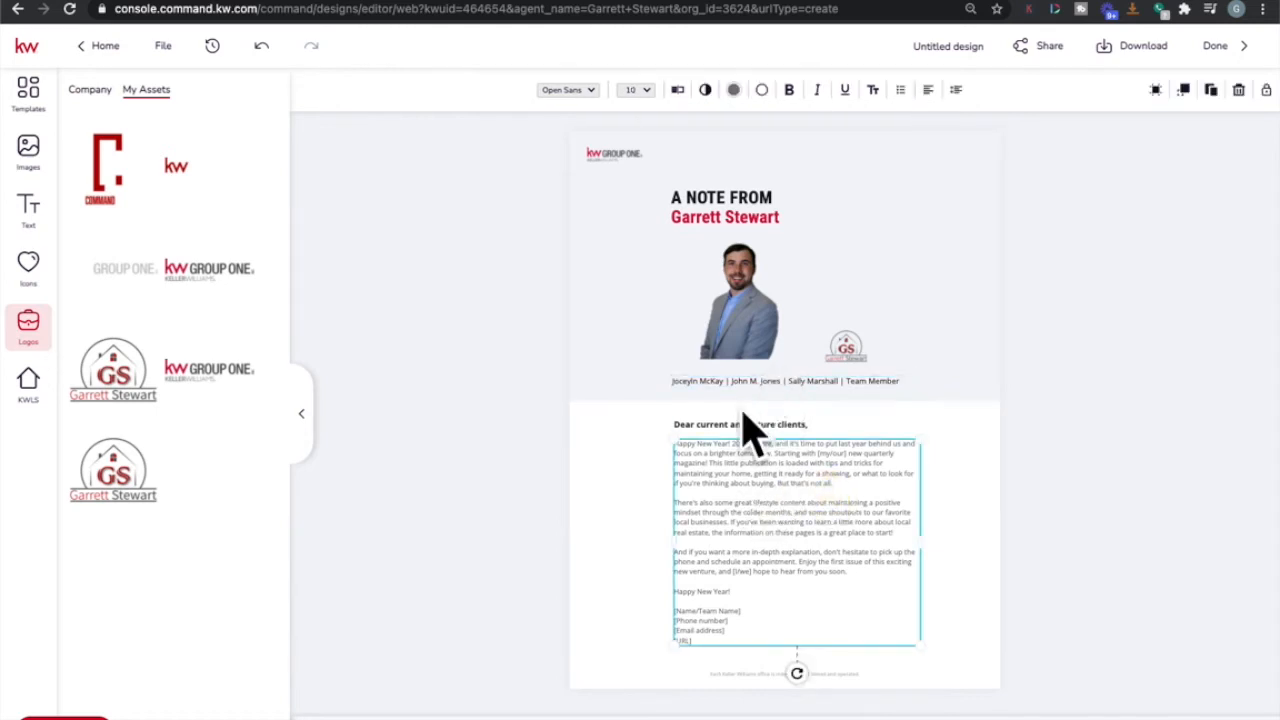
pyautogui.click(676, 90)
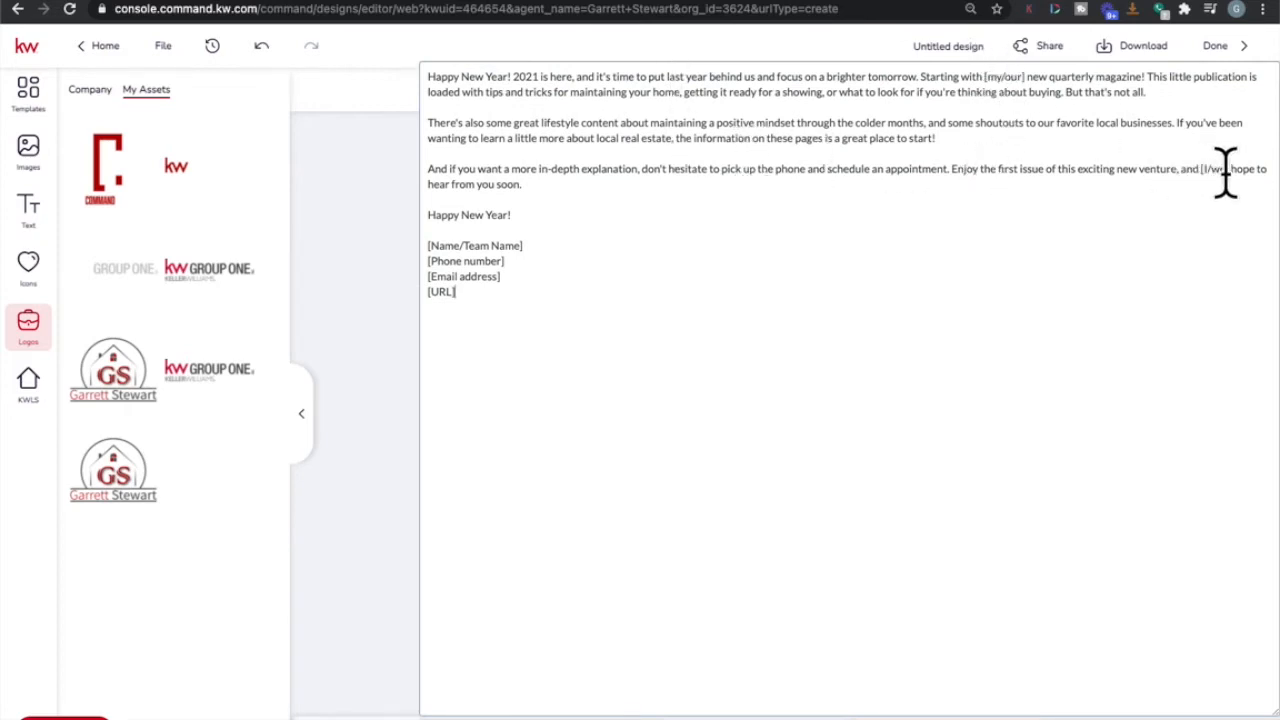
pyautogui.moveTo(1050, 76); pyautogui.dragTo(1152, 78)
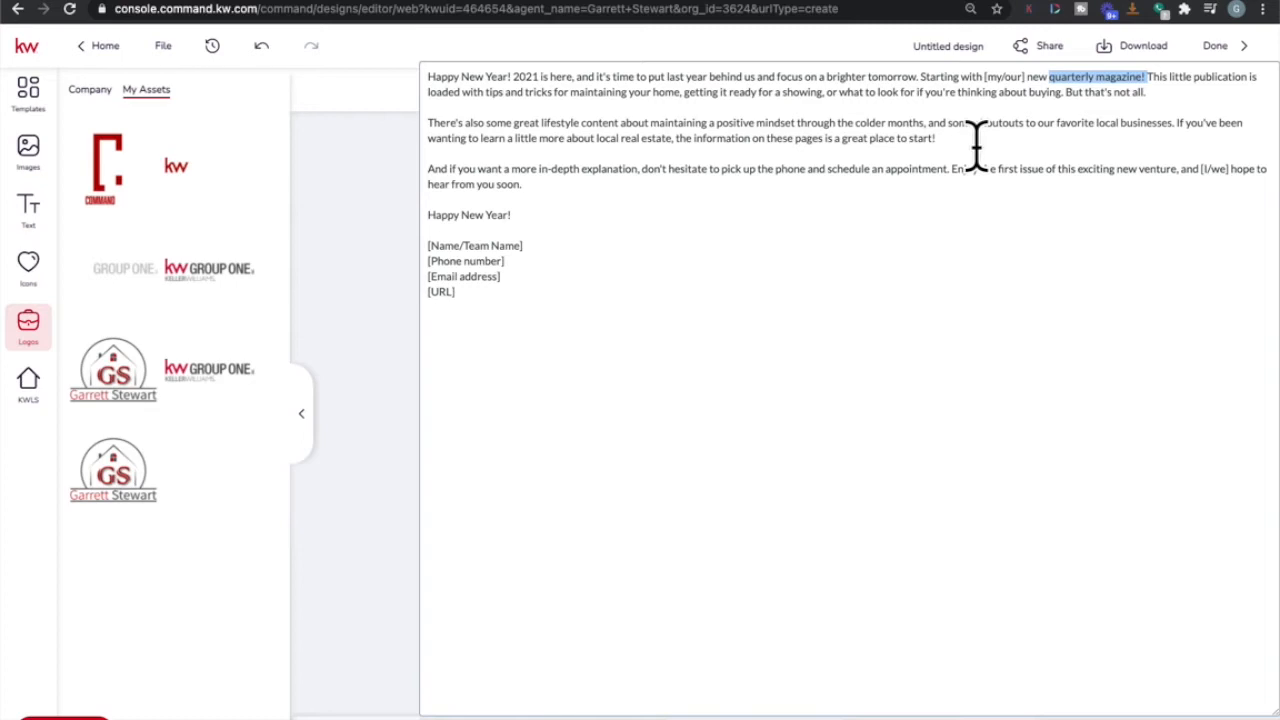
pyautogui.doubleClick(1014, 77)
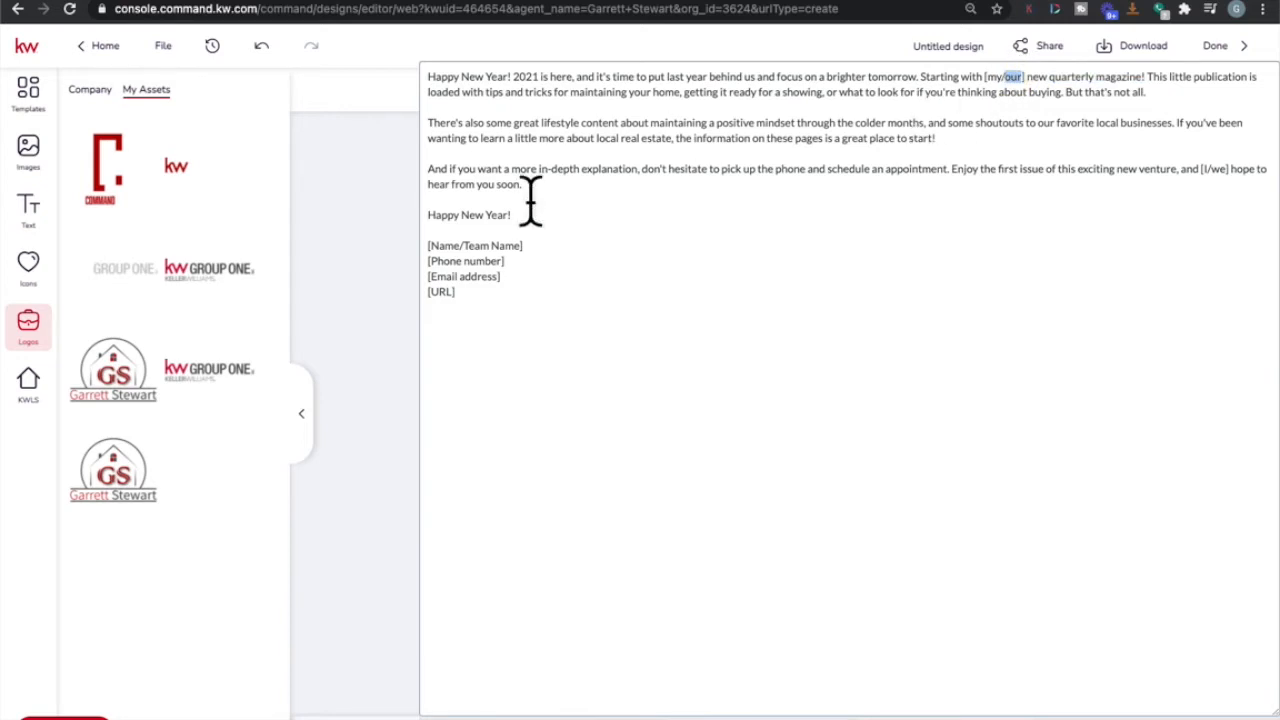
pyautogui.moveTo(524, 245); pyautogui.dragTo(424, 244)
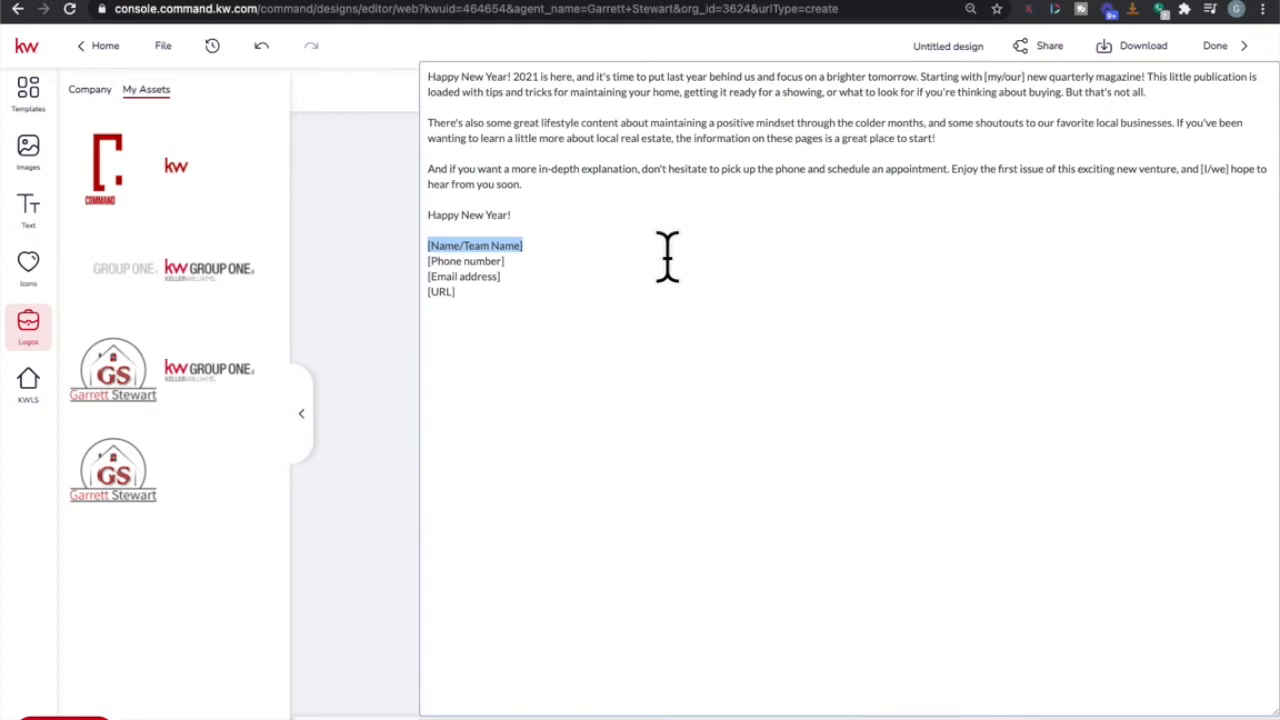
pyautogui.press('Escape')
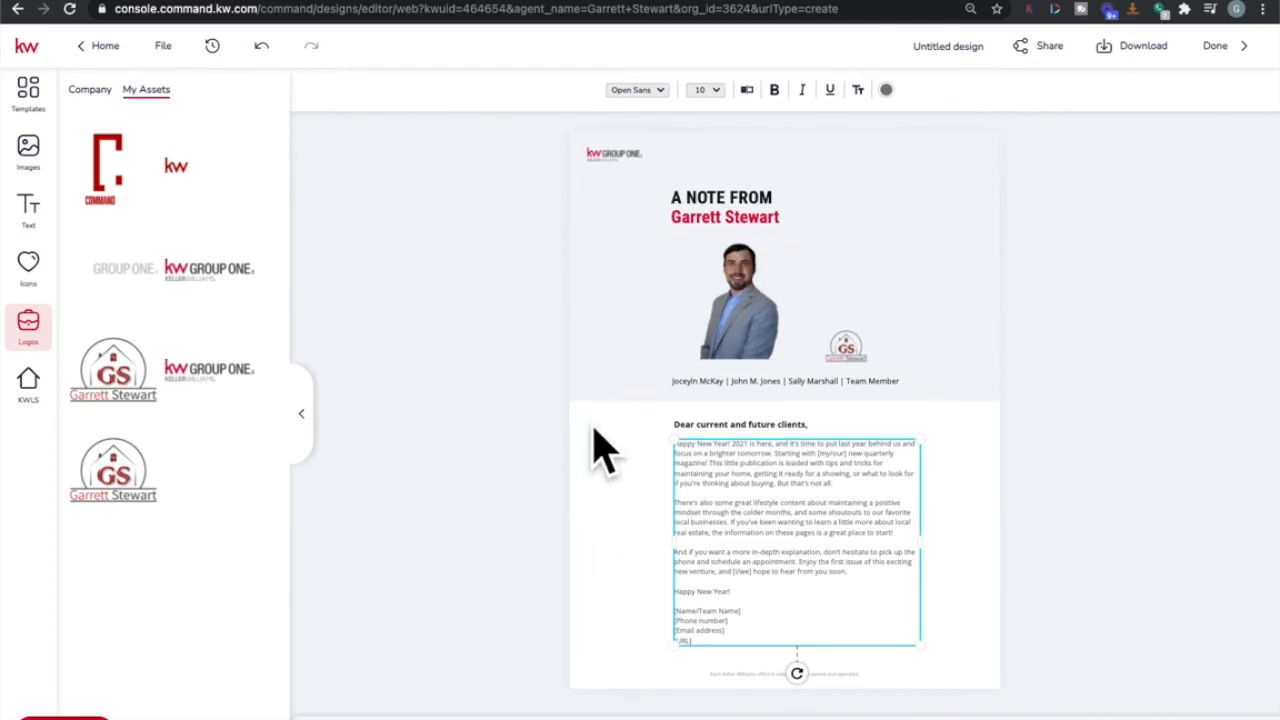
pyautogui.click(160, 46)
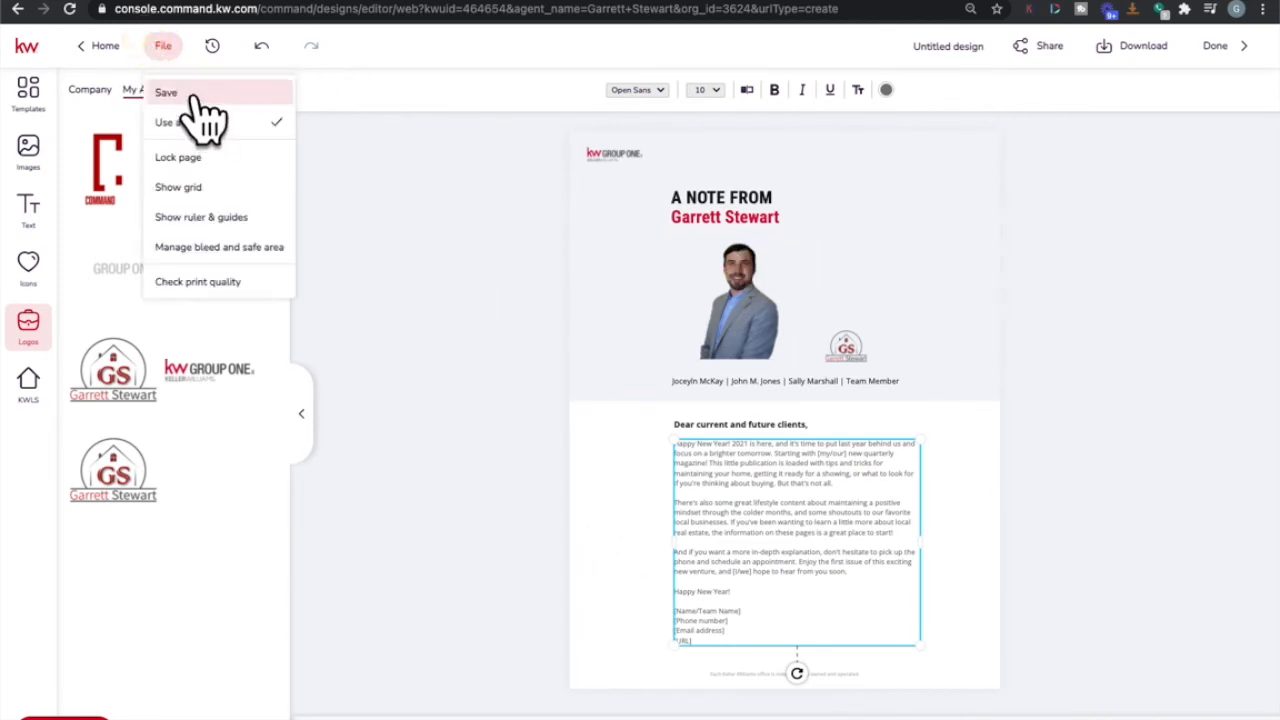
# Save the magazine design and advance to the Year in Review page.
pyautogui.click(166, 92)
pyautogui.click(436, 716)
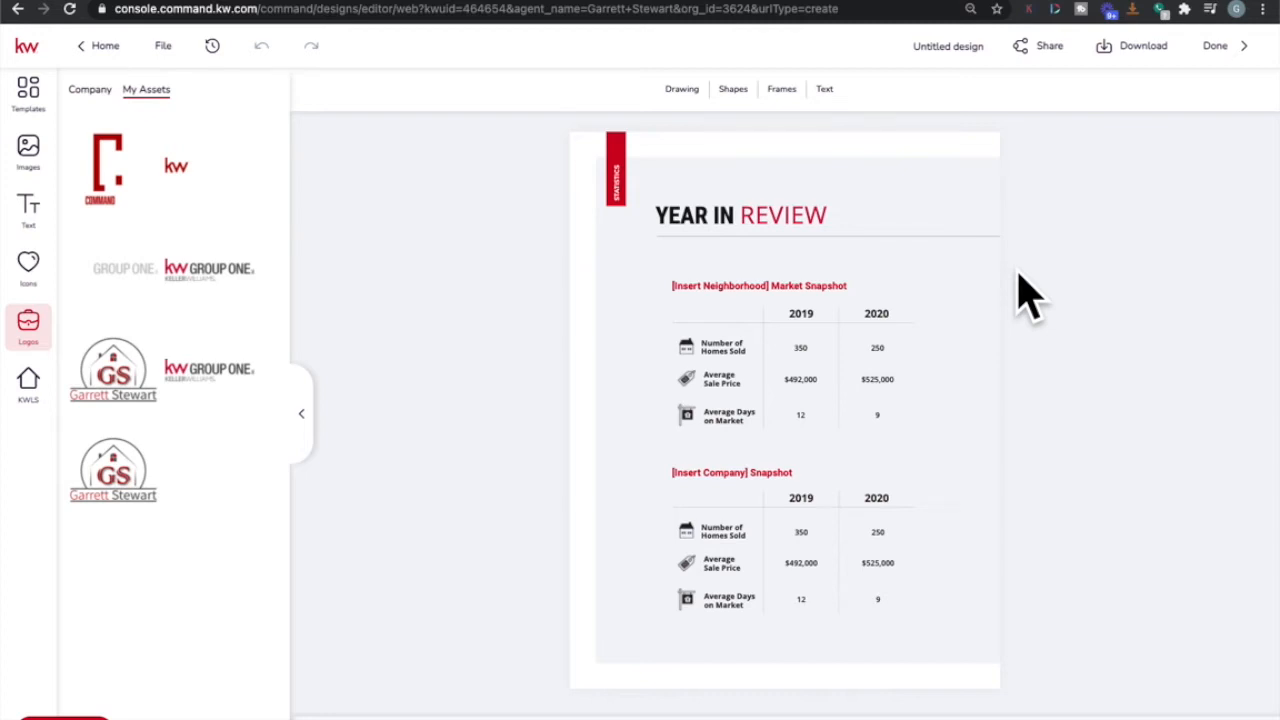
# Replace [Insert Neighborhood] in the first snapshot heading with Reno/Sparks.
pyautogui.click(760, 285)
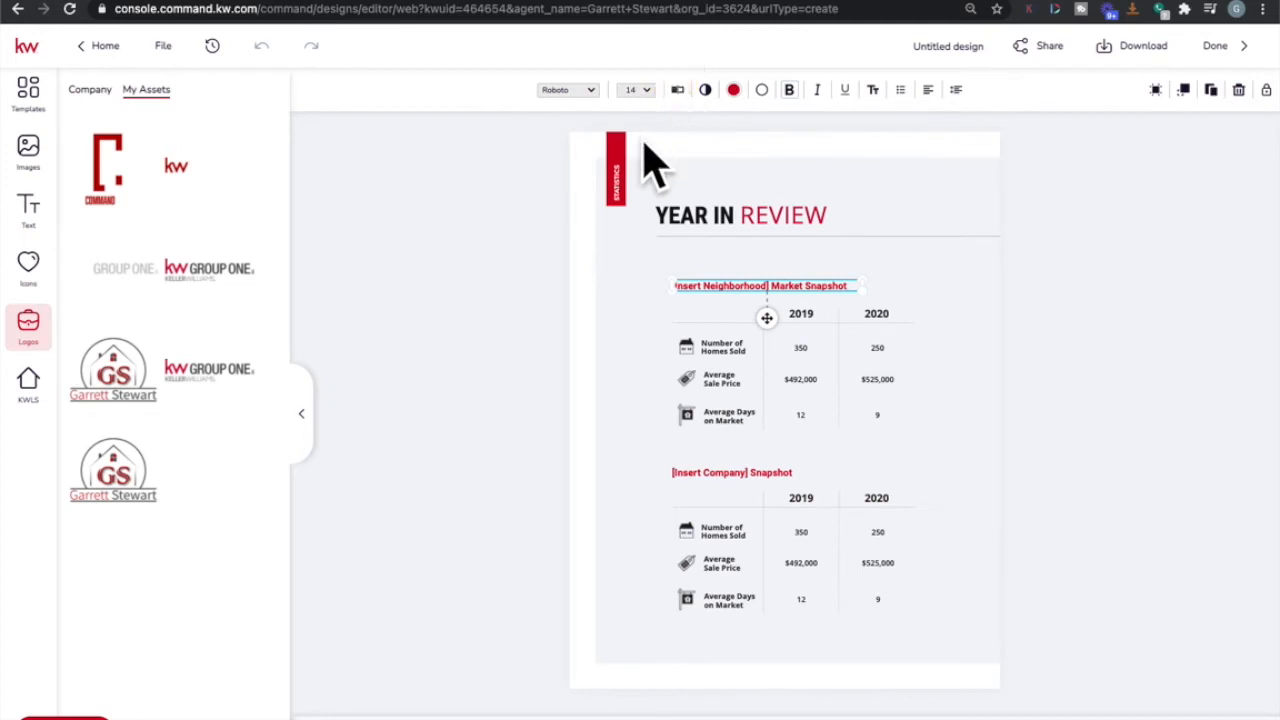
pyautogui.click(677, 89)
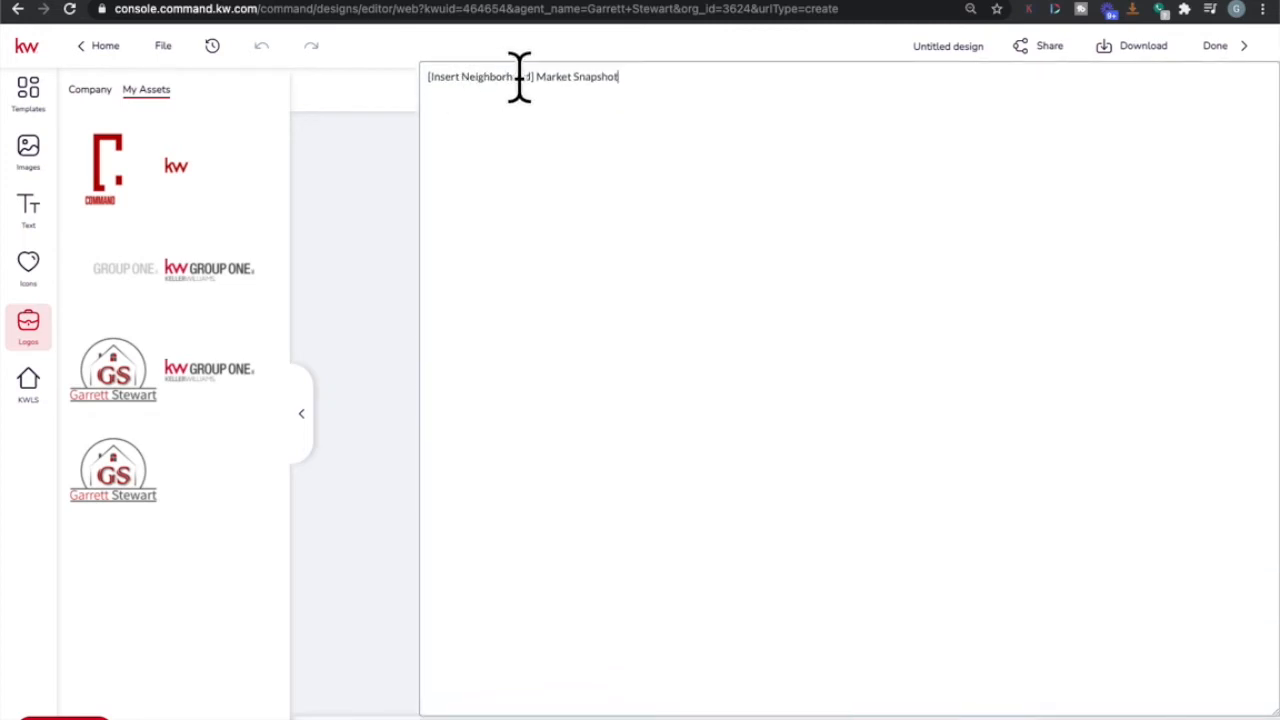
pyautogui.moveTo(533, 76); pyautogui.dragTo(420, 77)
pyautogui.write('Reno/Sparks')
pyautogui.click(765, 712)
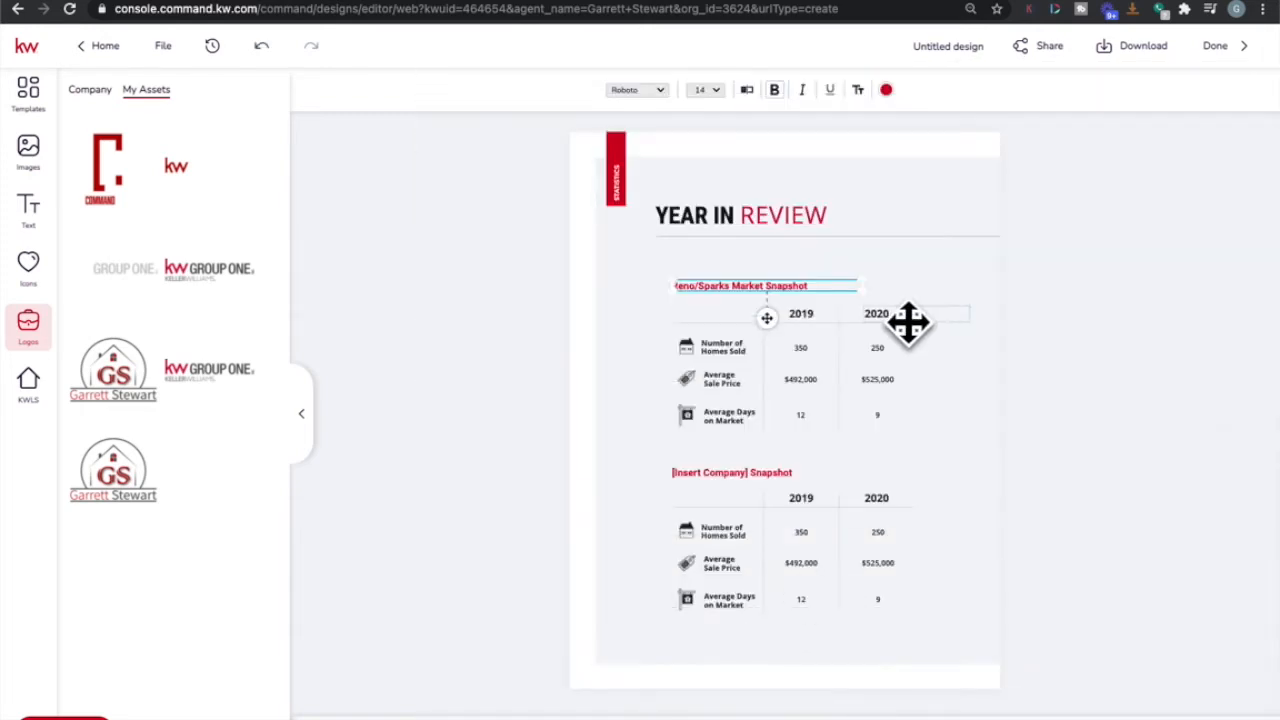
pyautogui.click(791, 343)
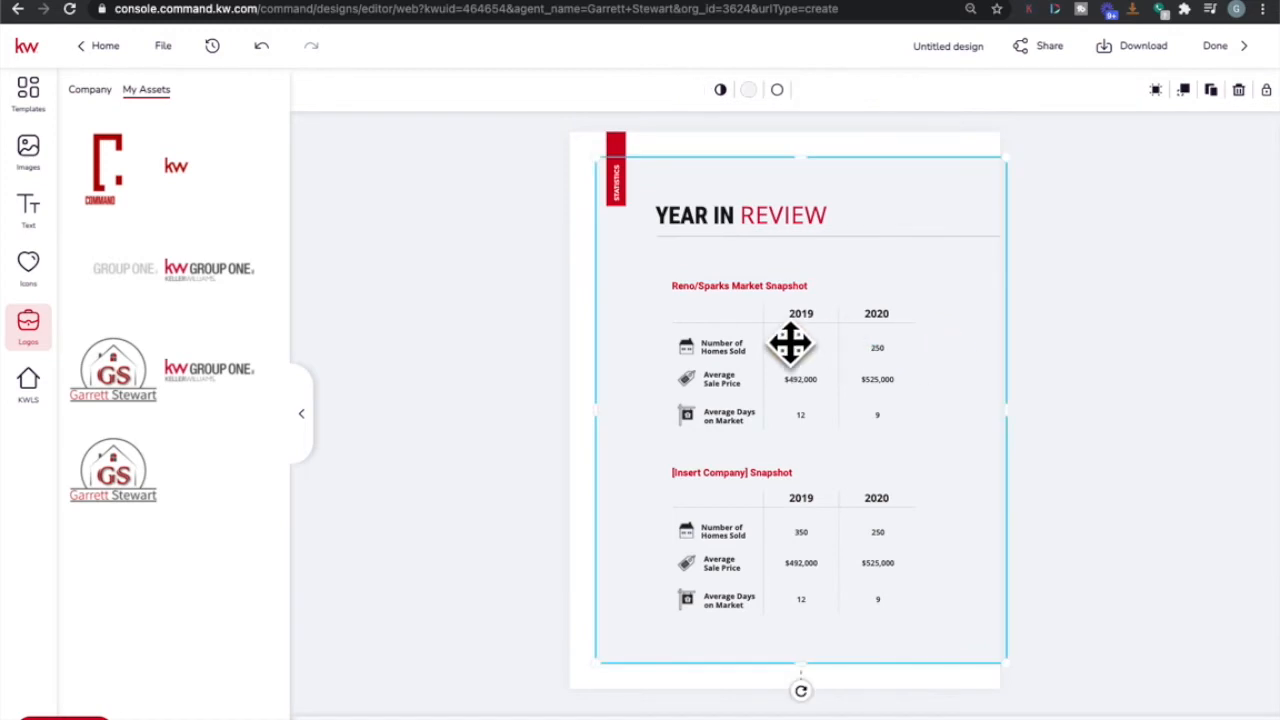
# Select the 350 figure in the 2019 column, then save the design.
pyautogui.click(799, 347)
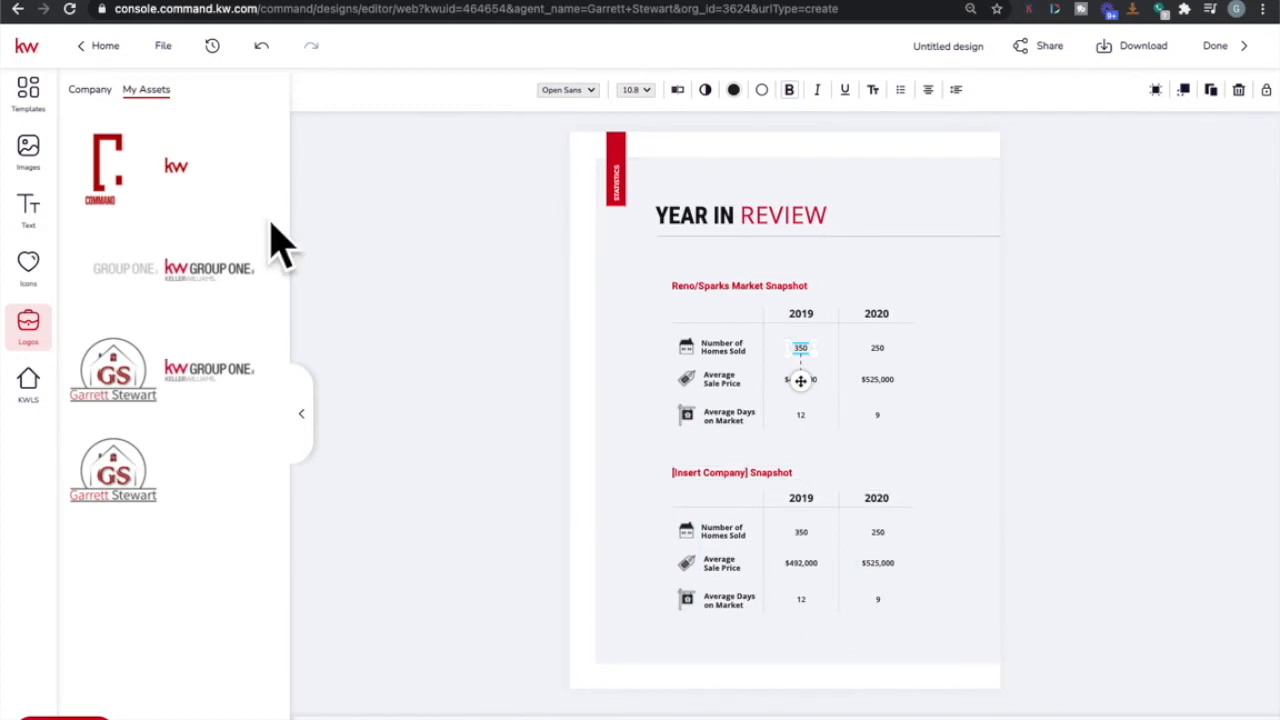
pyautogui.click(163, 46)
pyautogui.click(167, 93)
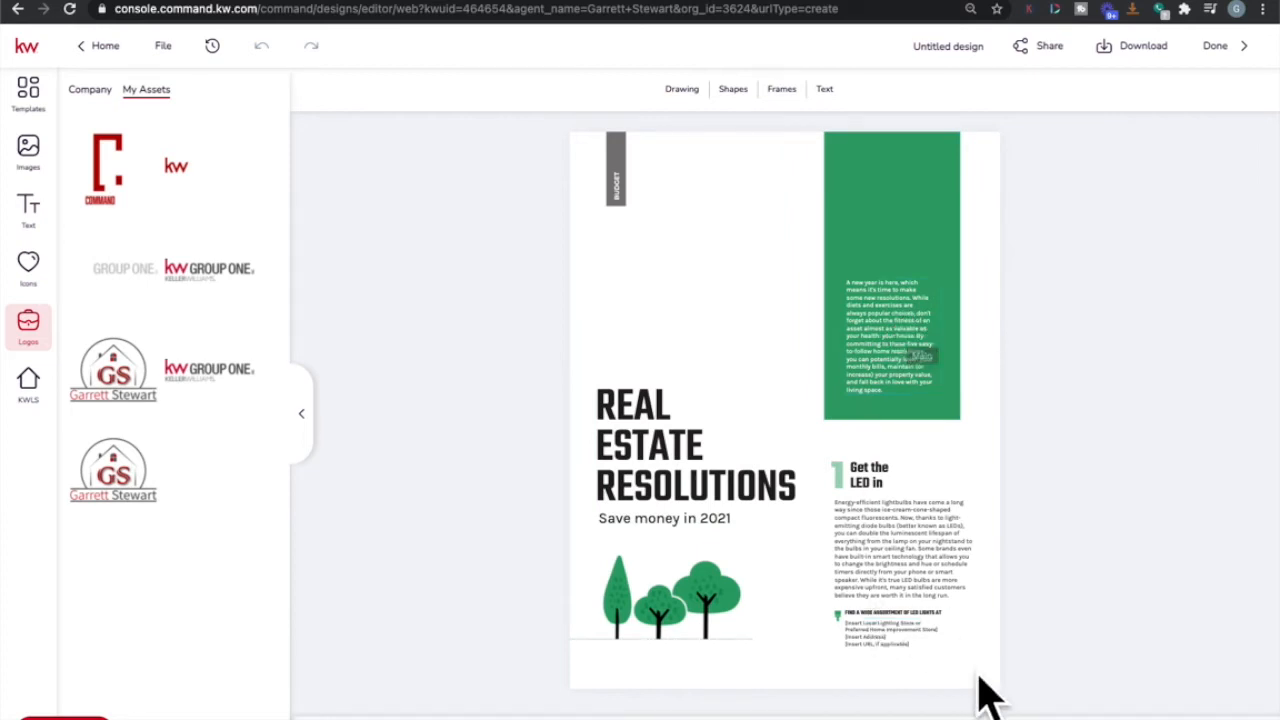
# Review the lighting store contact placeholder text in the full-text editor.
pyautogui.click(905, 638)
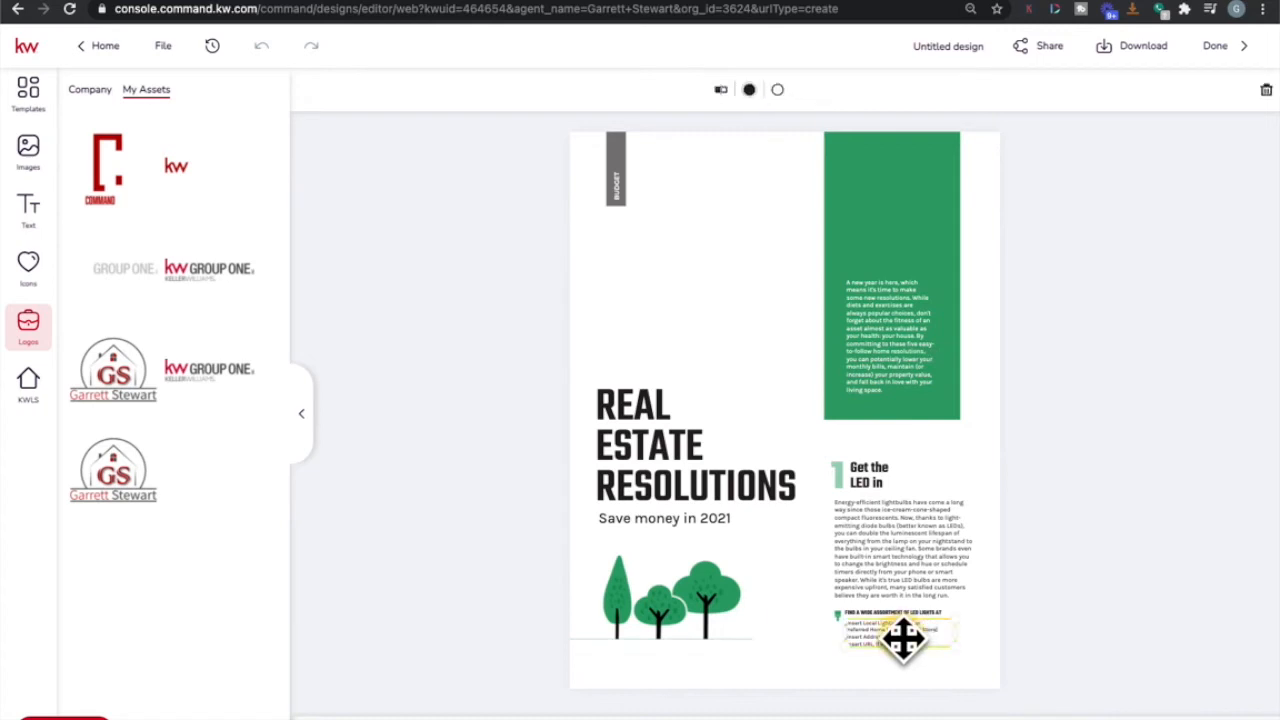
pyautogui.click(721, 92)
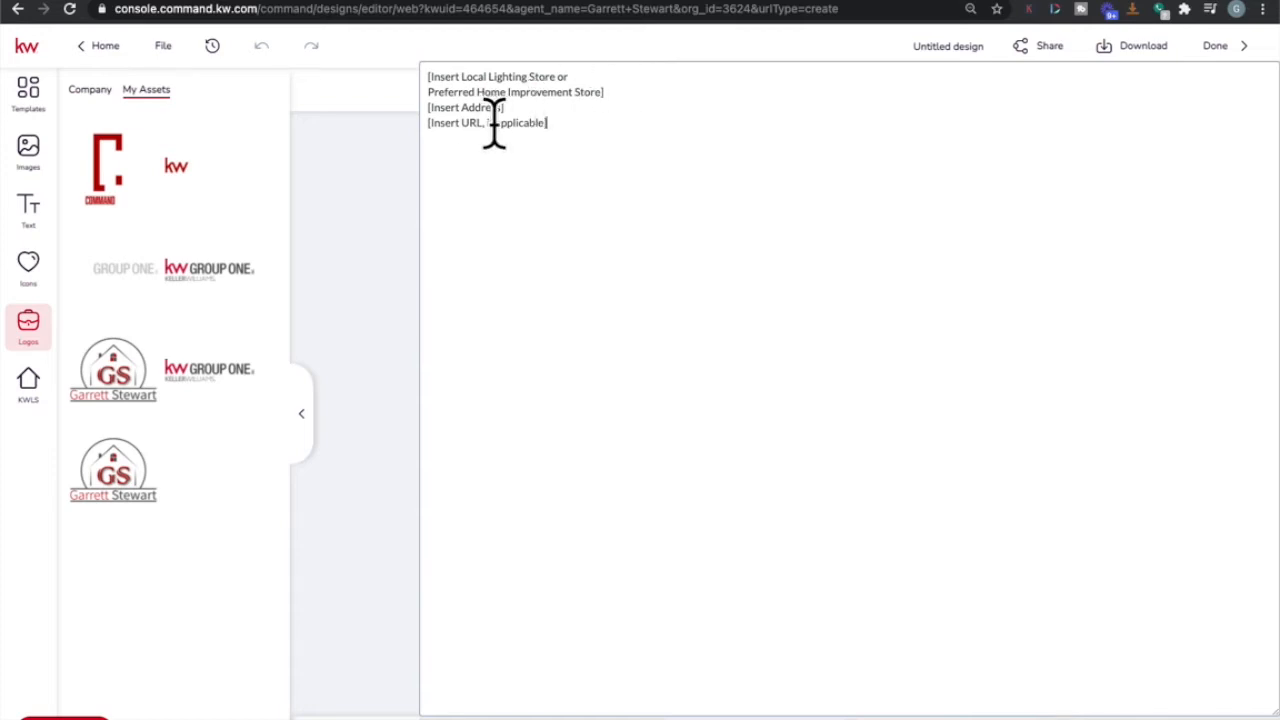
pyautogui.click(714, 717)
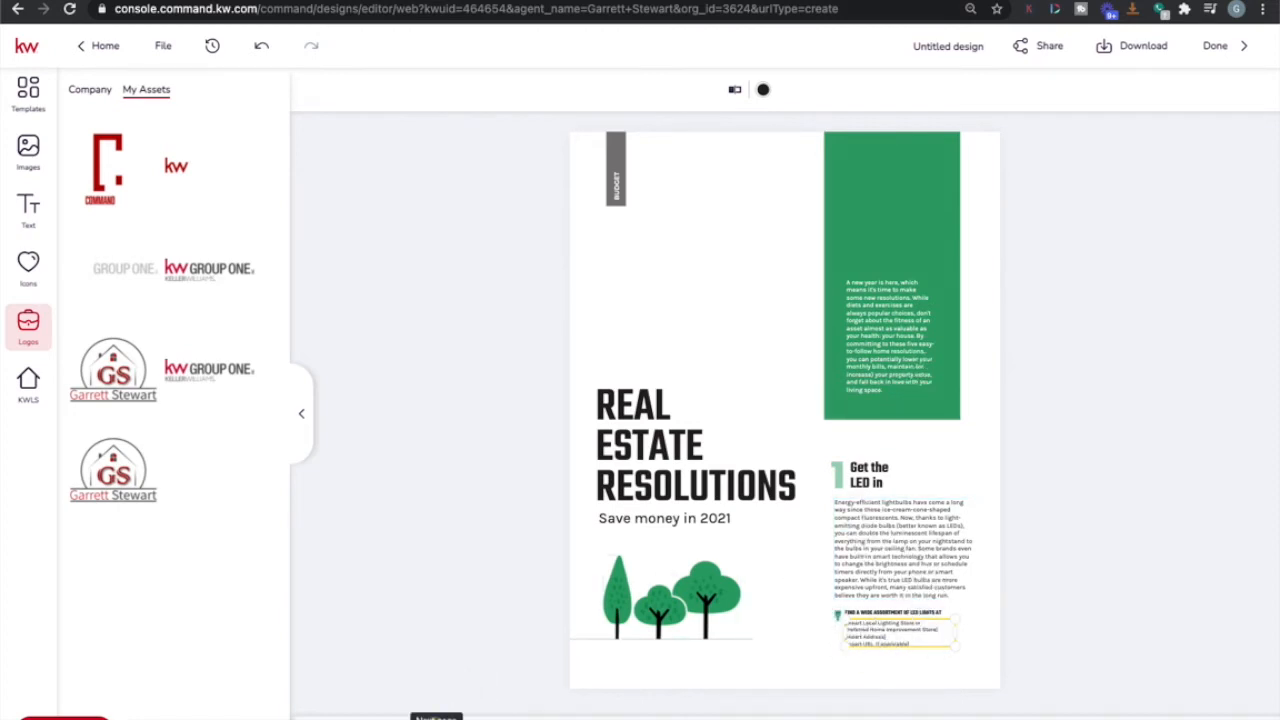
# On the Boost your home's IQ page, review the smart appliance store contact text.
pyautogui.click(437, 716)
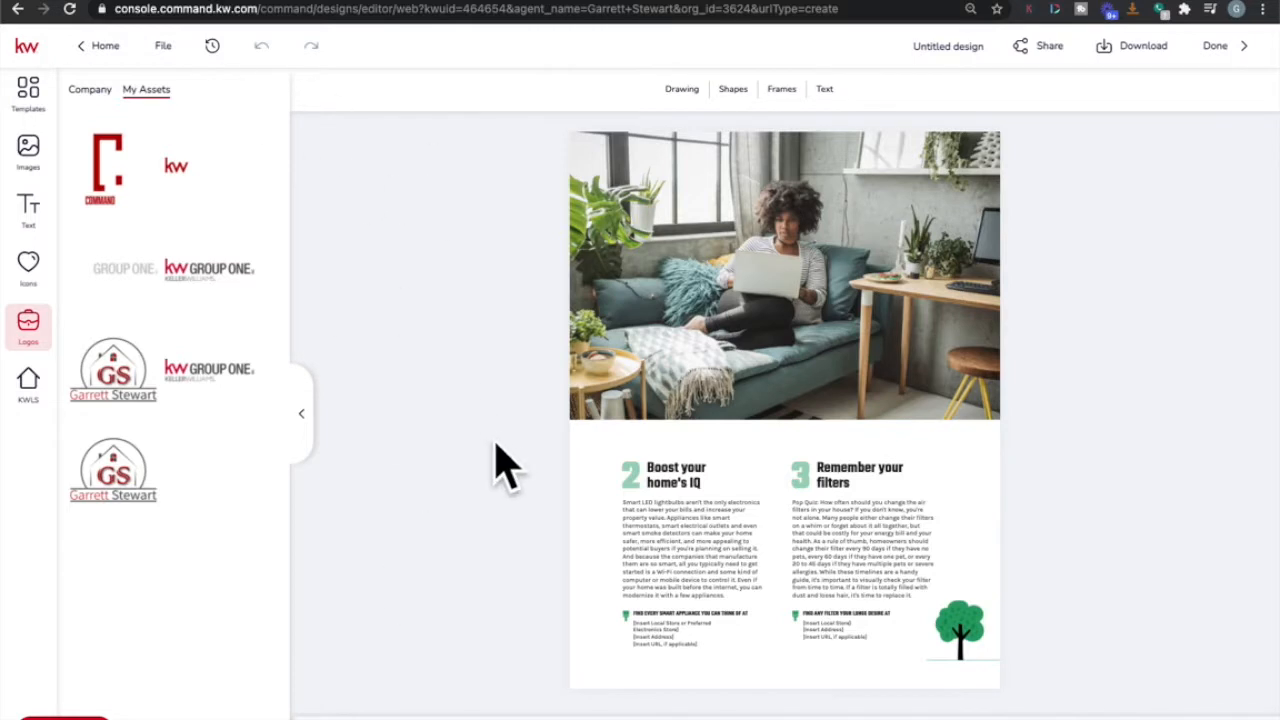
pyautogui.click(668, 637)
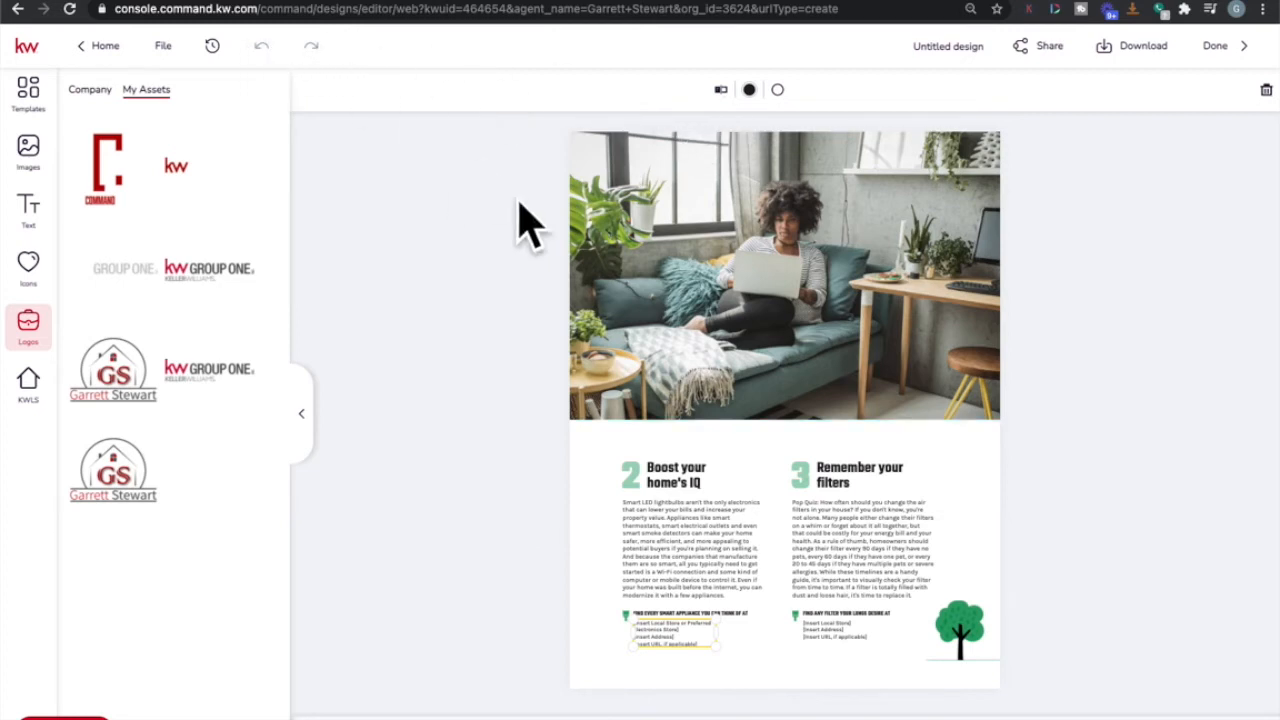
pyautogui.click(689, 577)
pyautogui.click(676, 635)
pyautogui.click(471, 500)
pyautogui.click(655, 630)
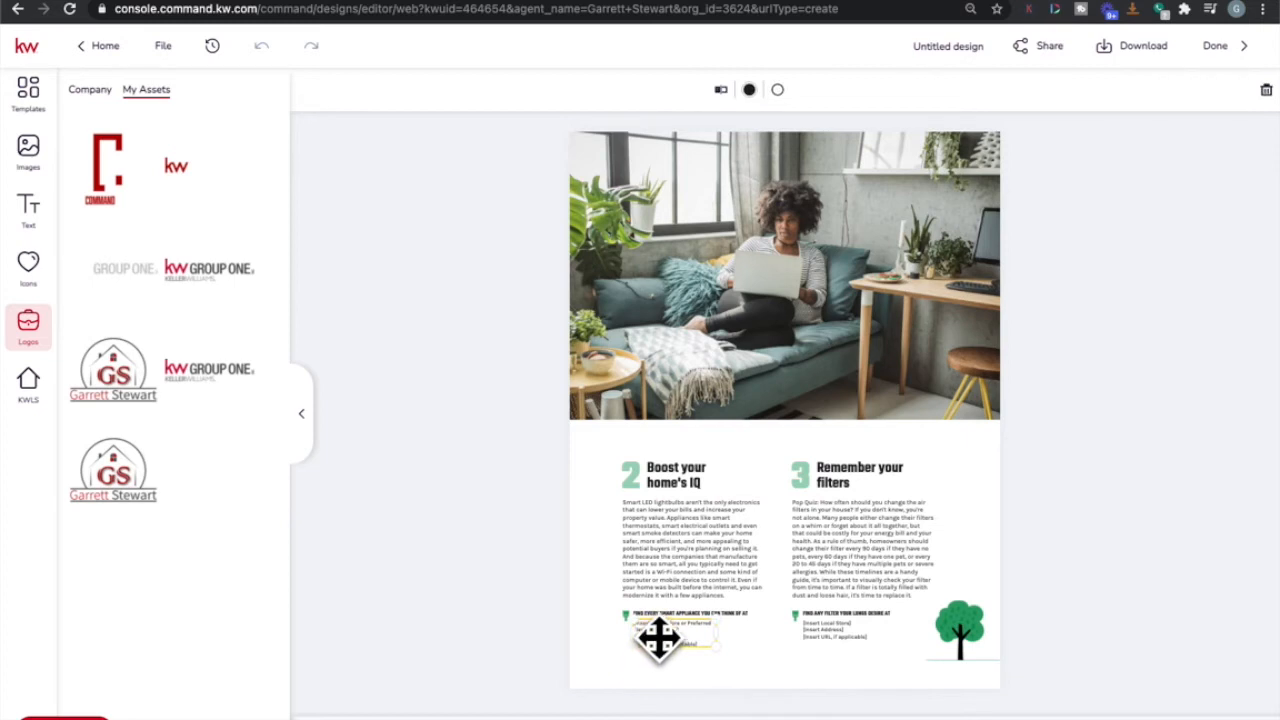
pyautogui.doubleClick(680, 630)
pyautogui.click(720, 90)
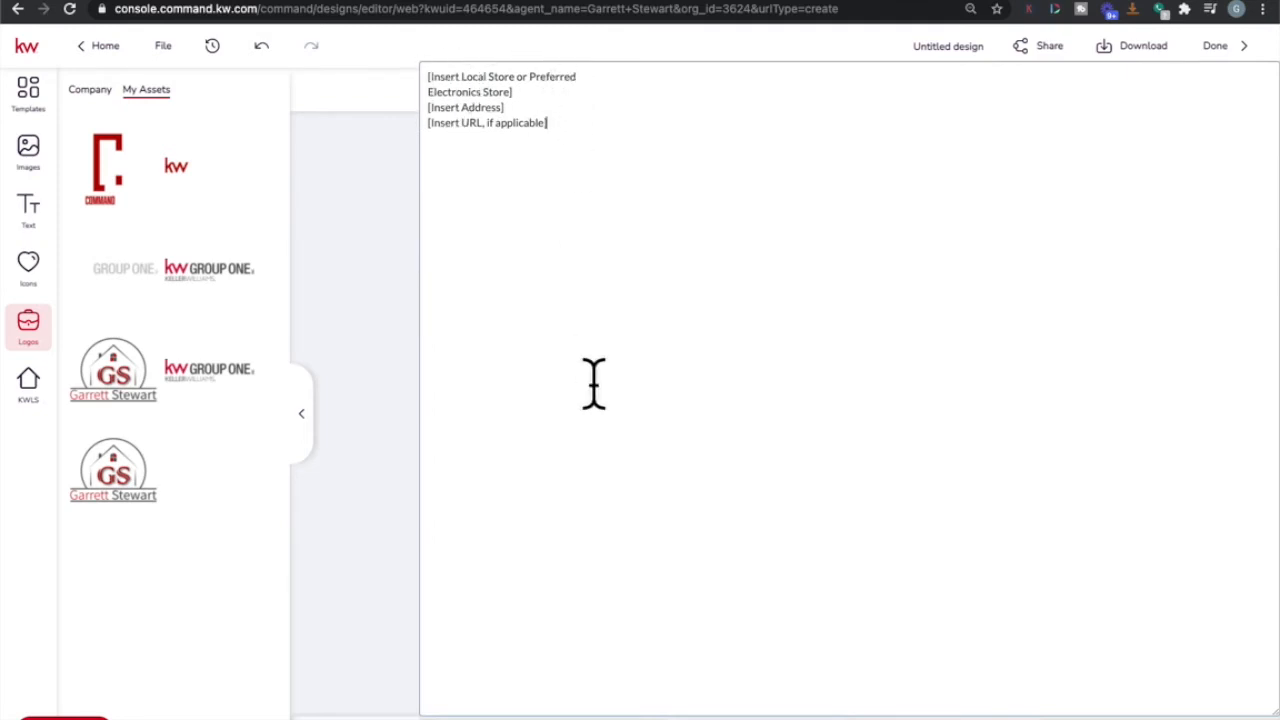
pyautogui.click(745, 718)
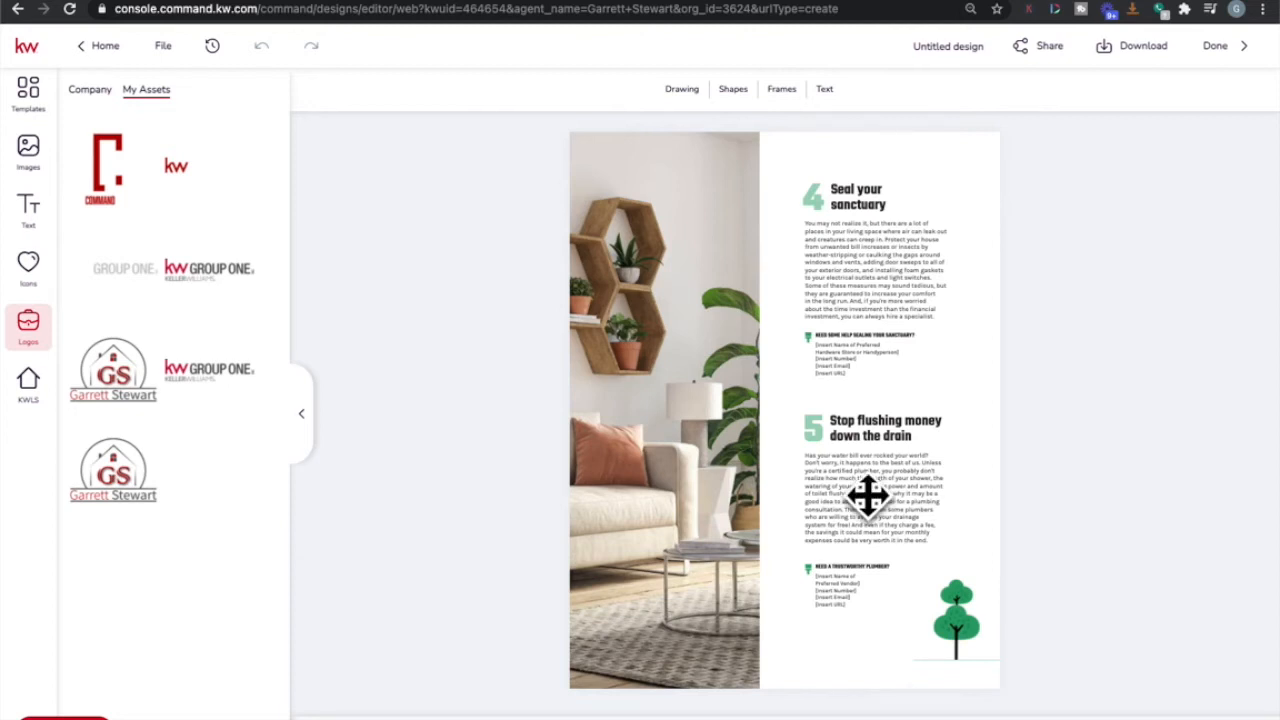
# Review the [Insert Name of Preferred...] handyperson contact text in the full-text editor.
pyautogui.click(840, 358)
pyautogui.click(719, 90)
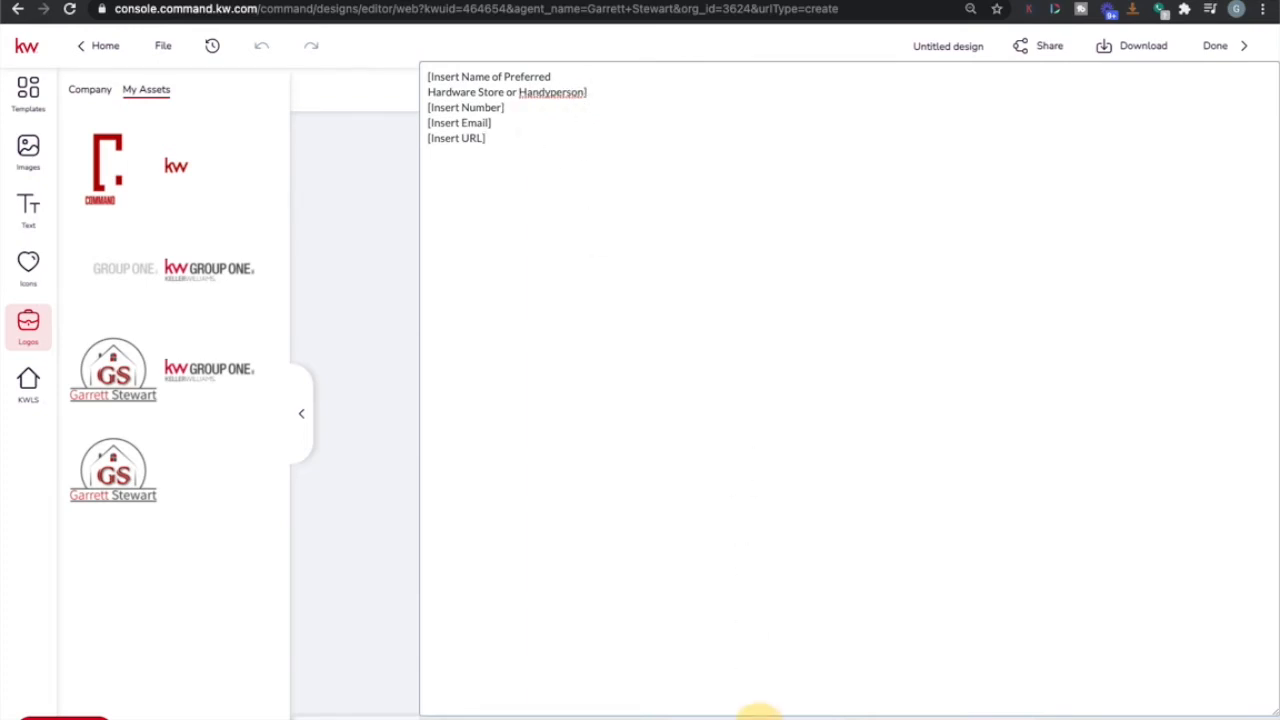
pyautogui.click(760, 712)
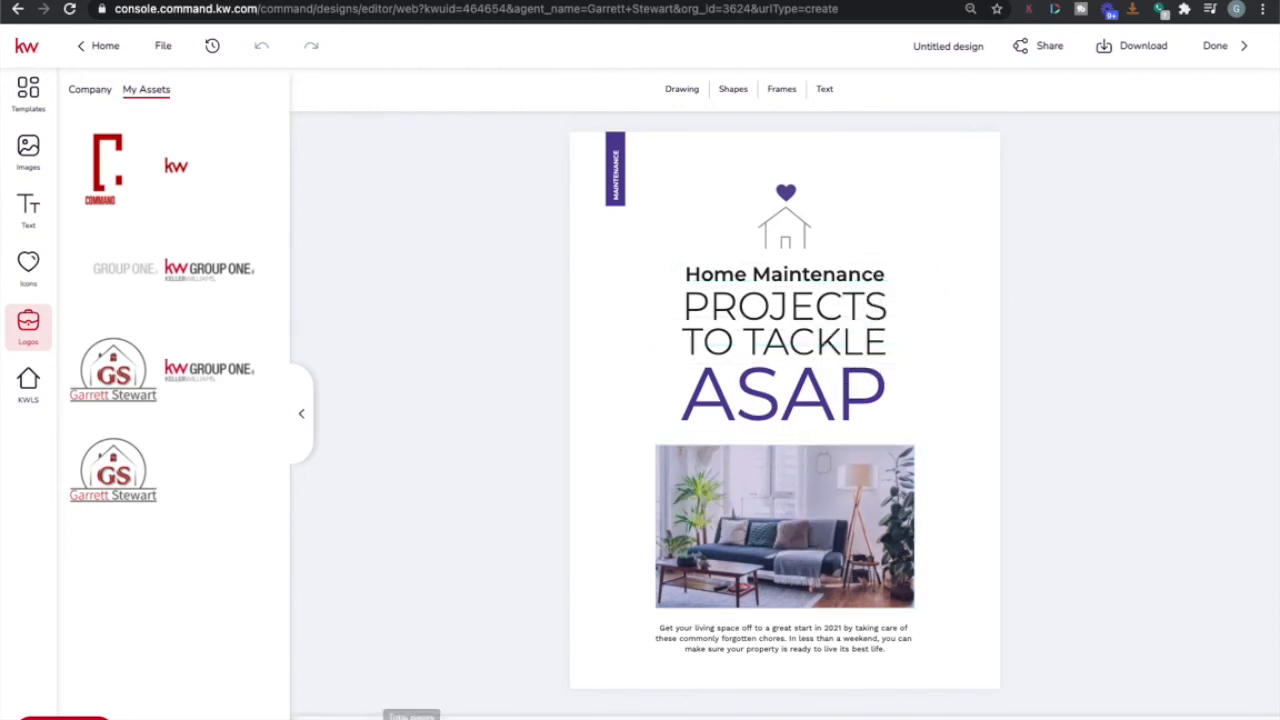
# Advance two pages, through Keep Your Home Happy in 2021, to Real Value Real Experience.
pyautogui.click(437, 715)
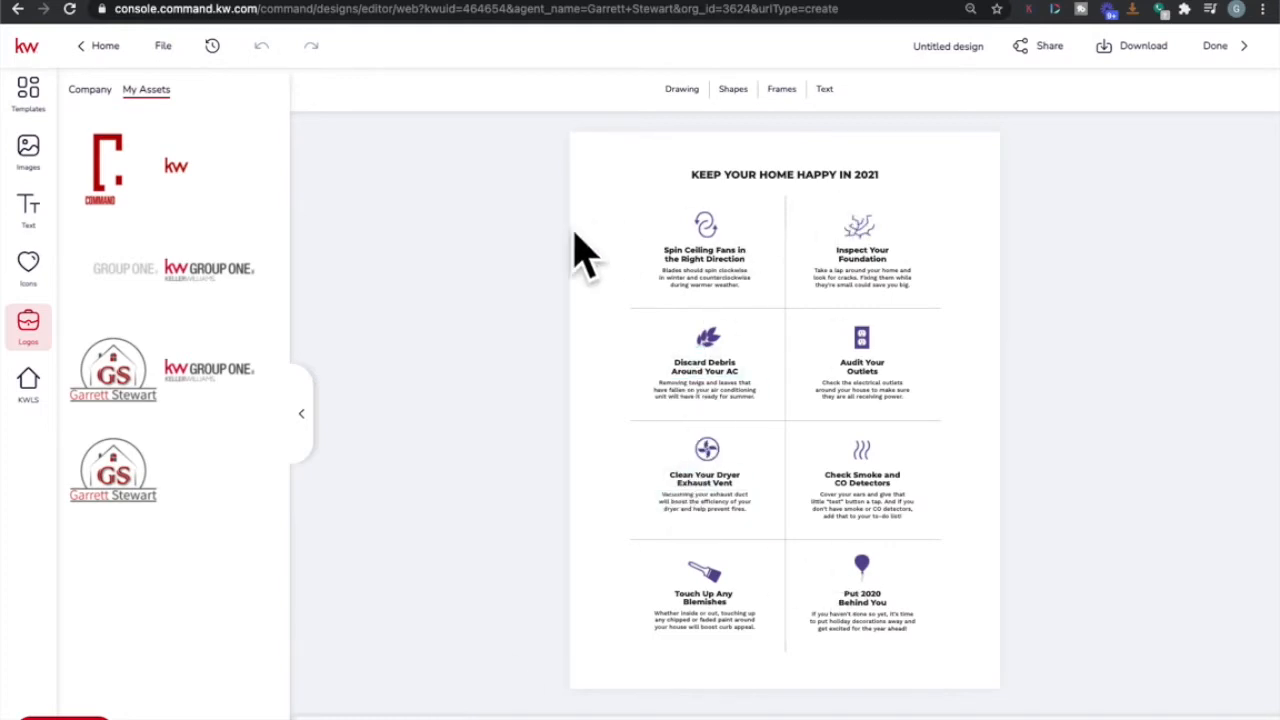
pyautogui.click(437, 715)
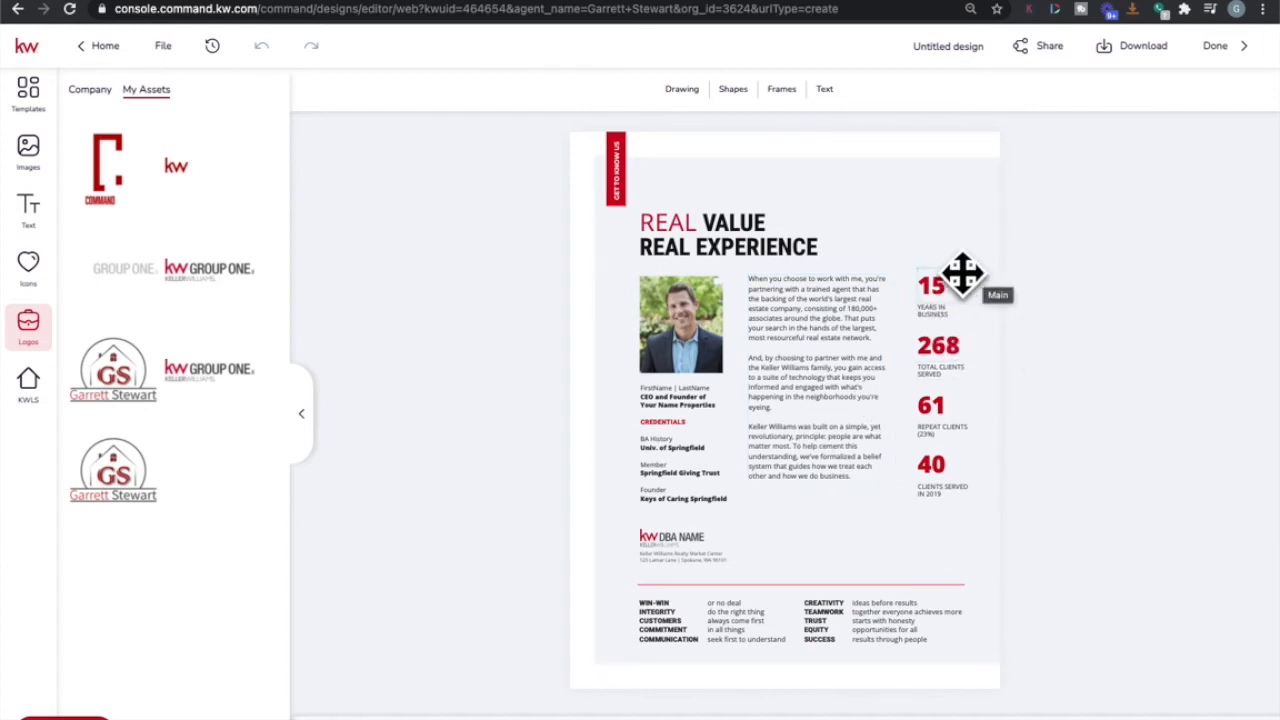
# Delete the 268 total clients and 15 years in business statistics with their leftover label boxes.
pyautogui.click(959, 343)
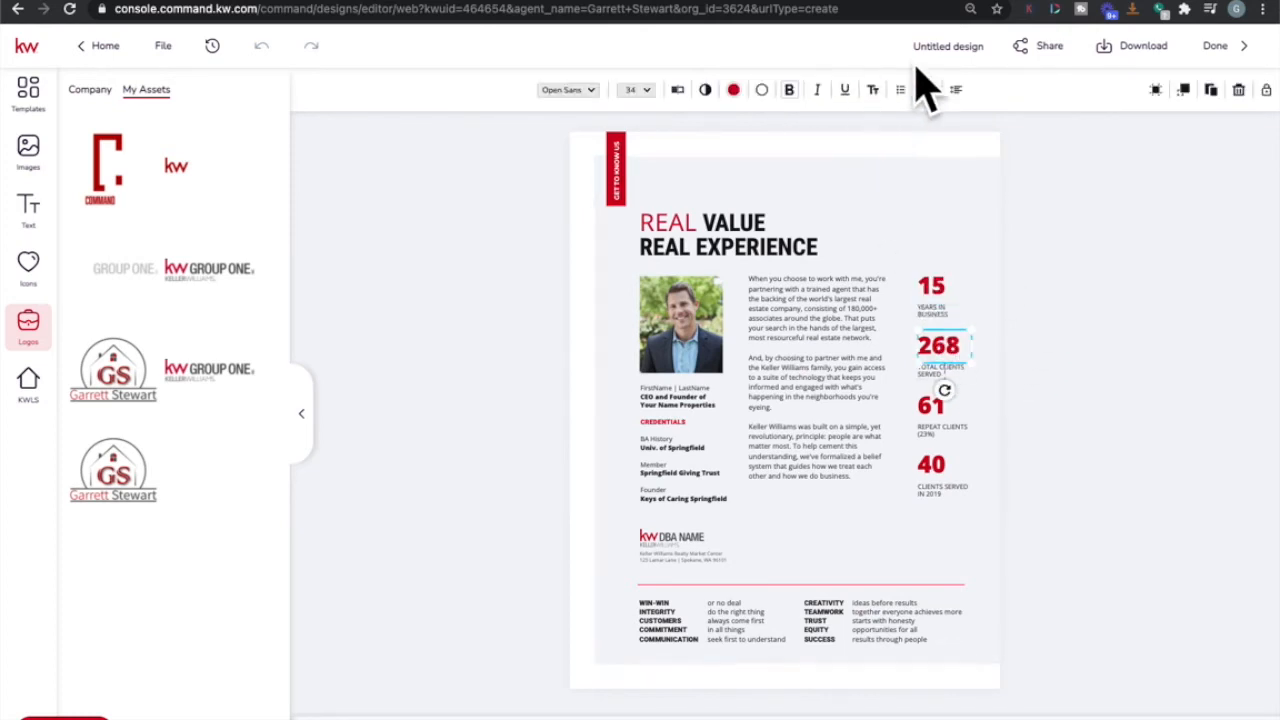
pyautogui.click(1238, 89)
pyautogui.click(933, 366)
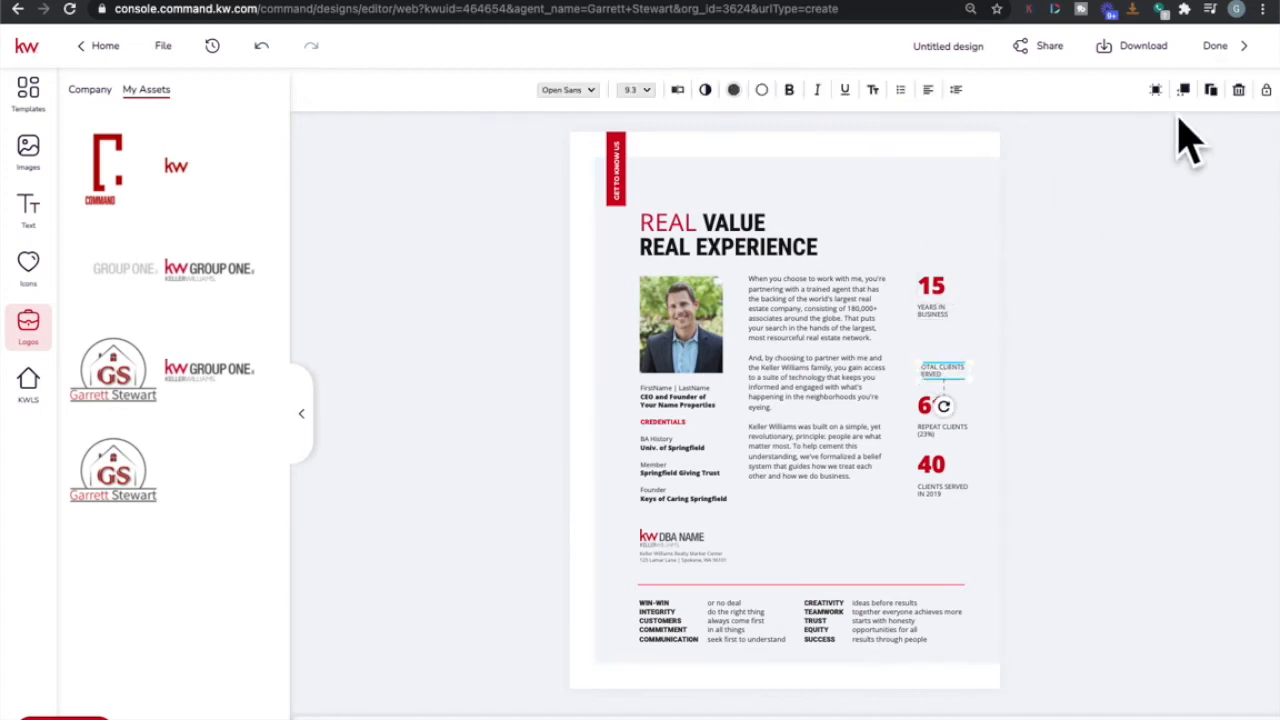
pyautogui.click(1238, 89)
pyautogui.click(940, 316)
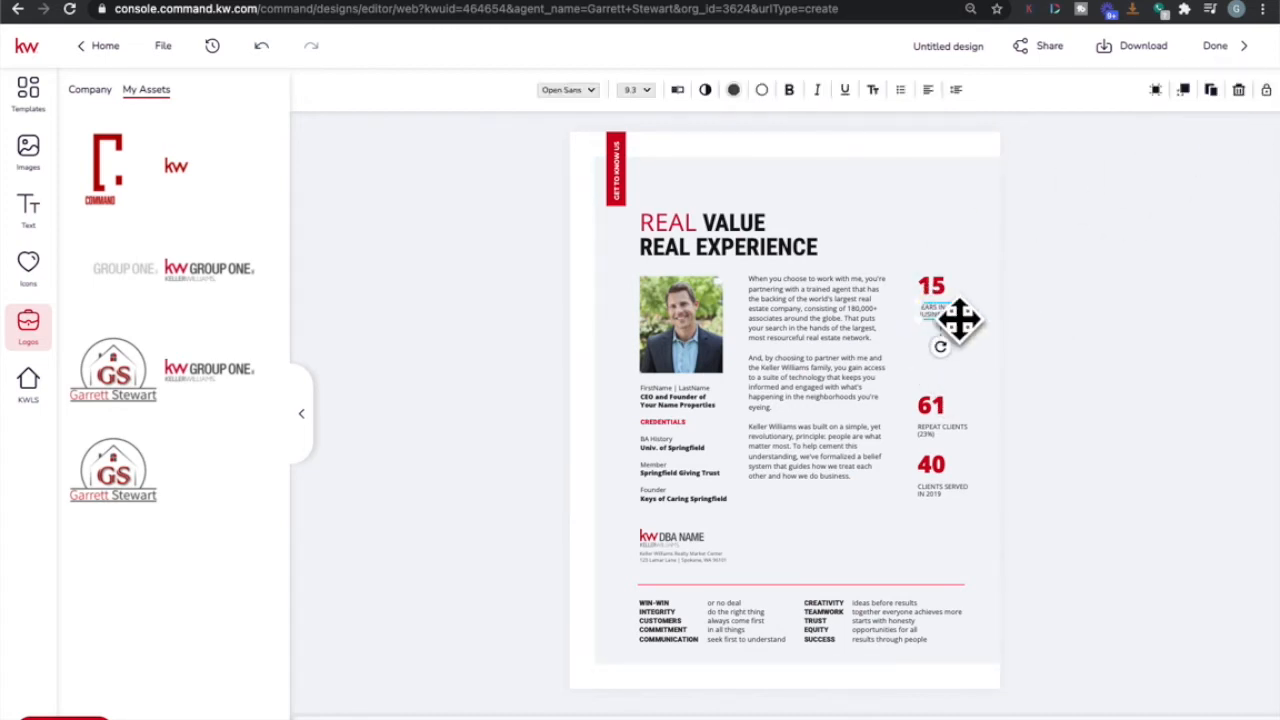
pyautogui.click(1238, 89)
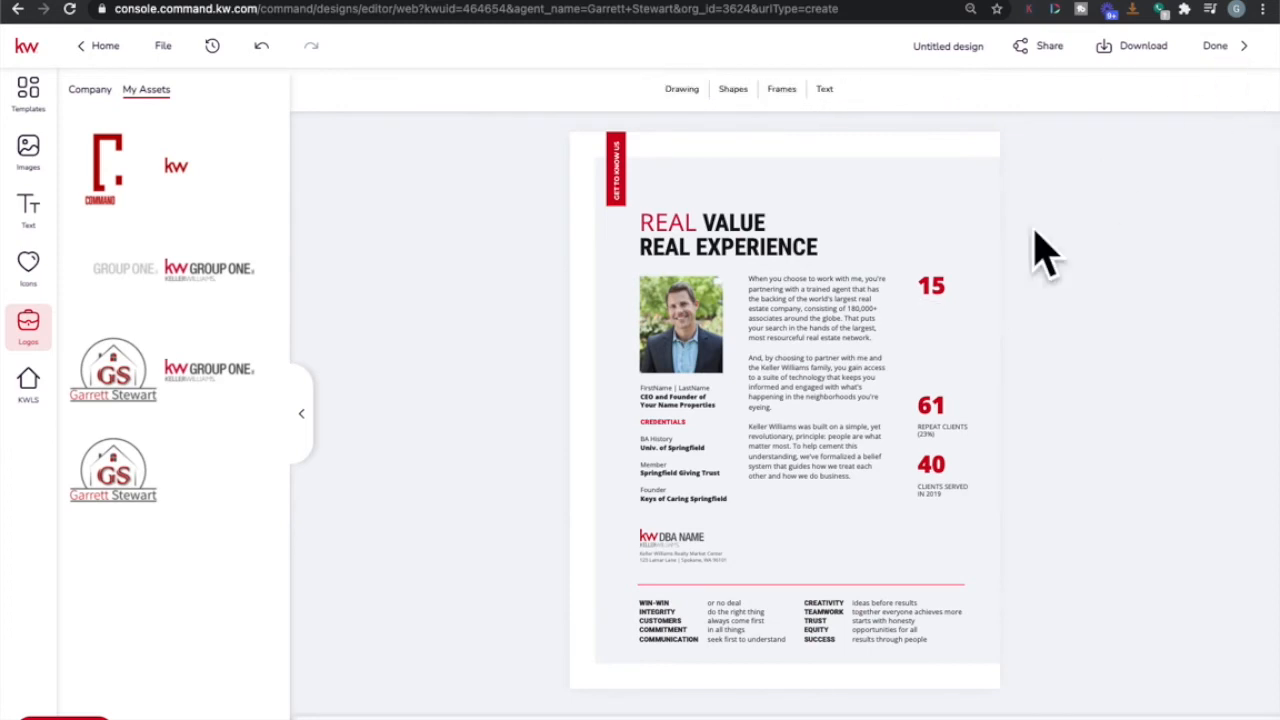
pyautogui.click(935, 290)
pyautogui.click(1239, 92)
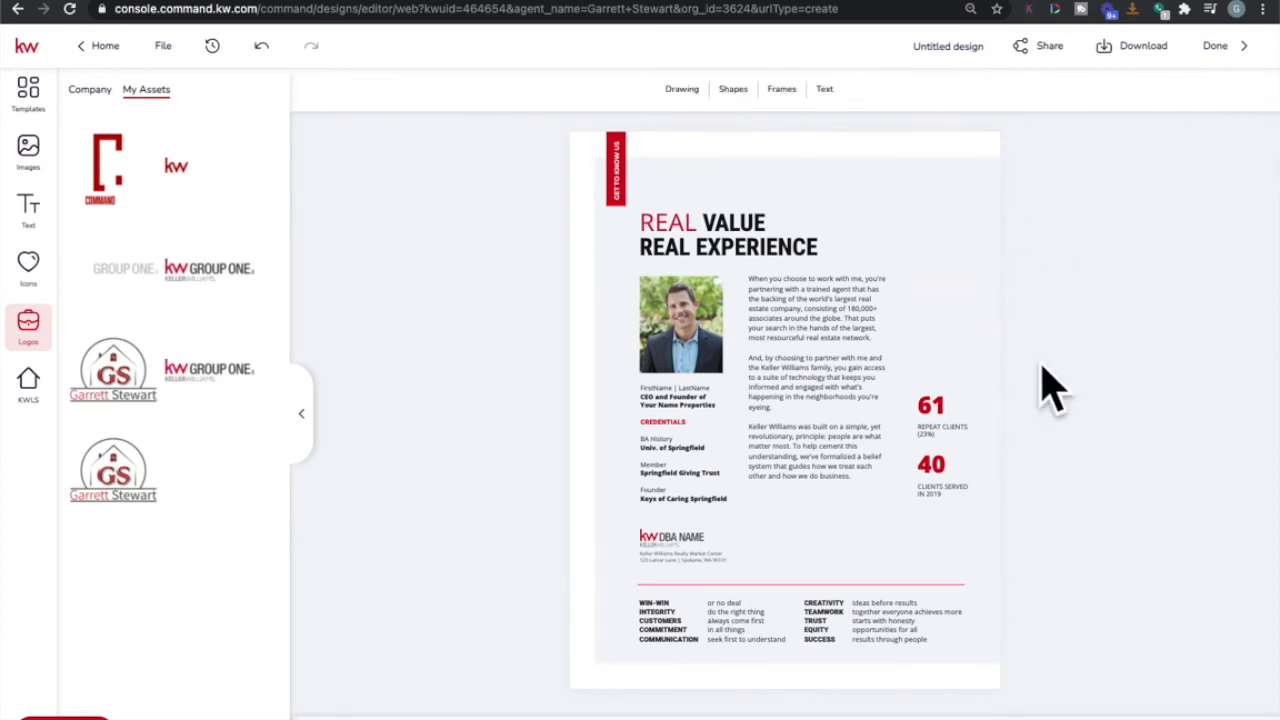
# Delete the 61 Repeat Clients and 40 Clients Served stat boxes and remaining small text boxes.
pyautogui.click(930, 408)
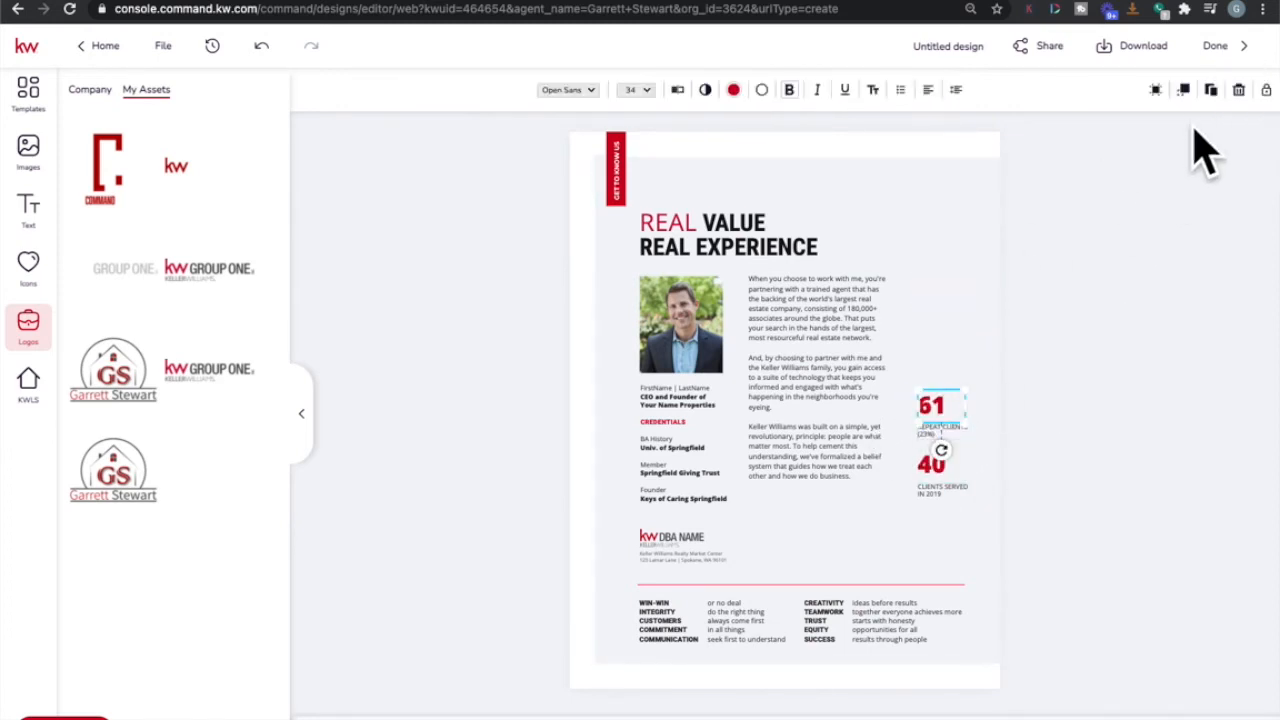
pyautogui.click(1238, 89)
pyautogui.click(926, 427)
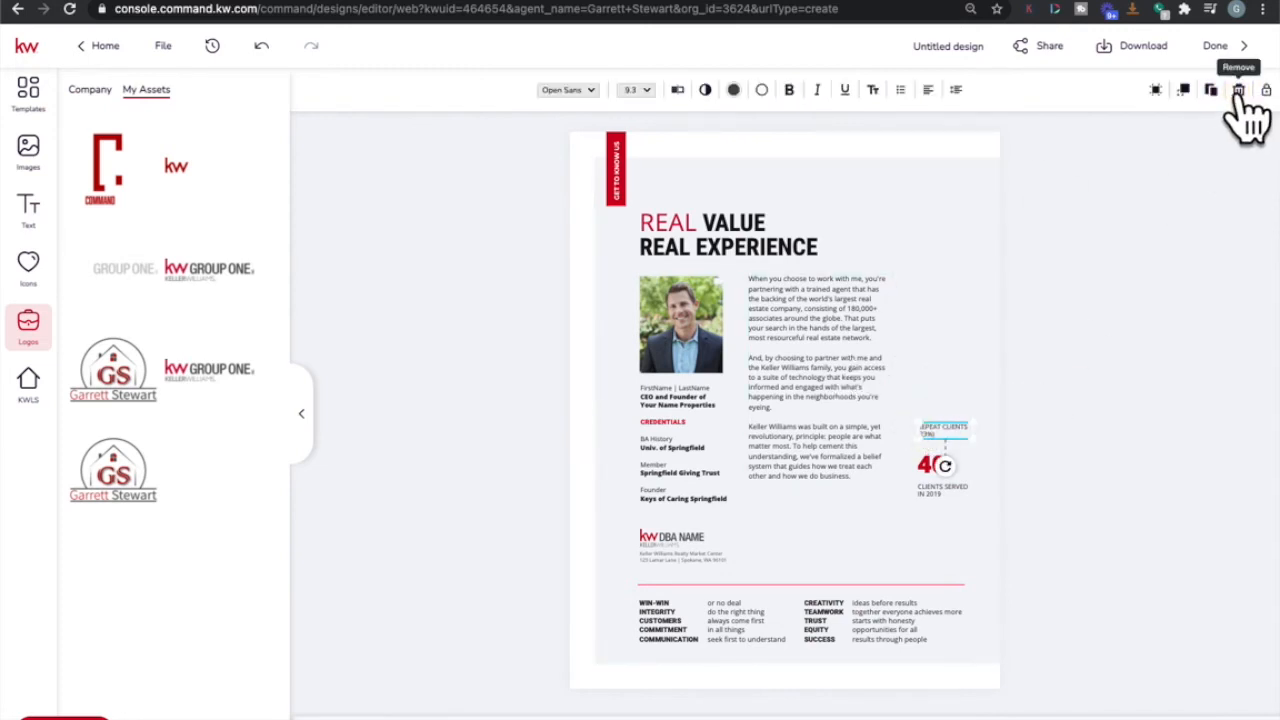
pyautogui.click(1239, 91)
pyautogui.click(944, 460)
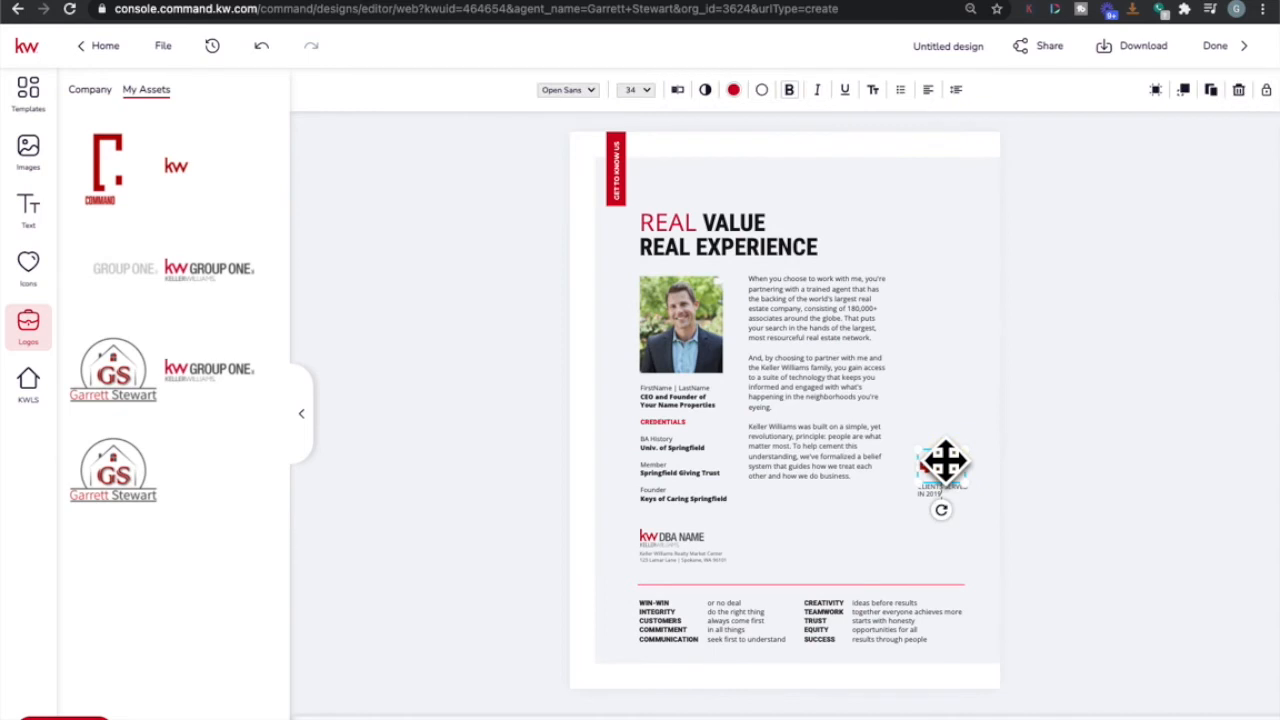
pyautogui.click(1240, 90)
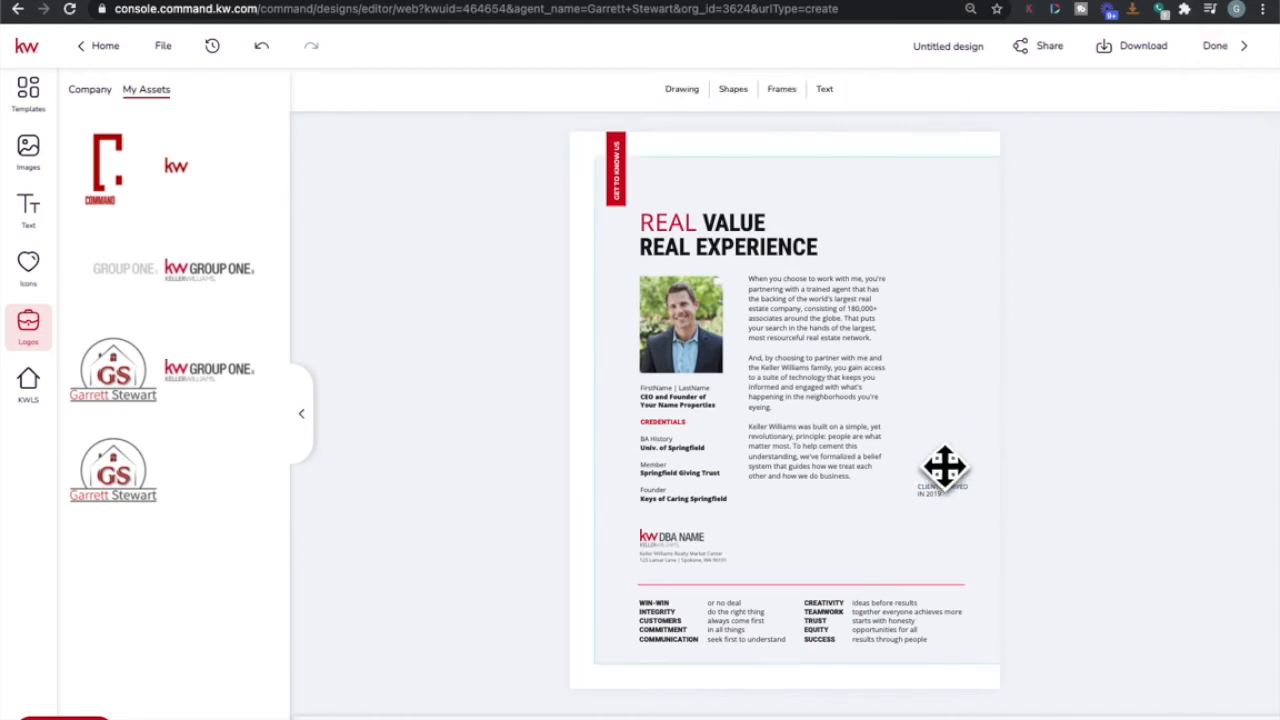
pyautogui.click(937, 486)
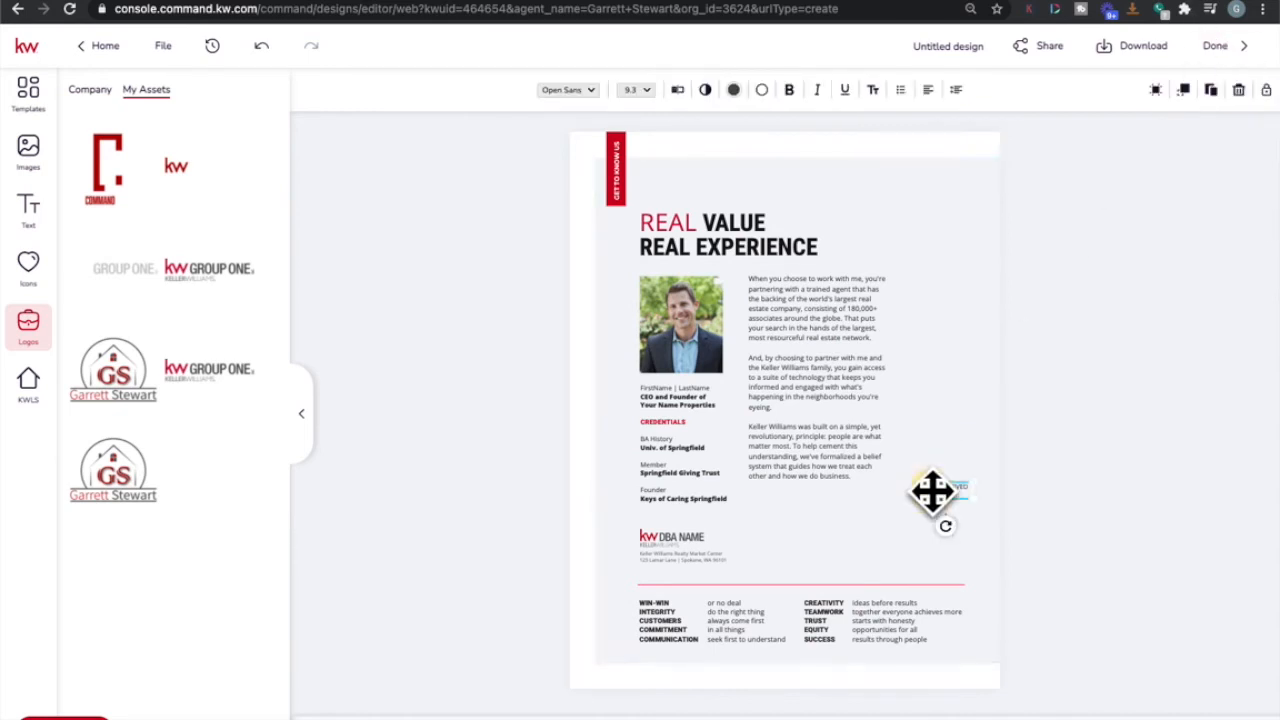
pyautogui.click(1239, 90)
pyautogui.click(808, 368)
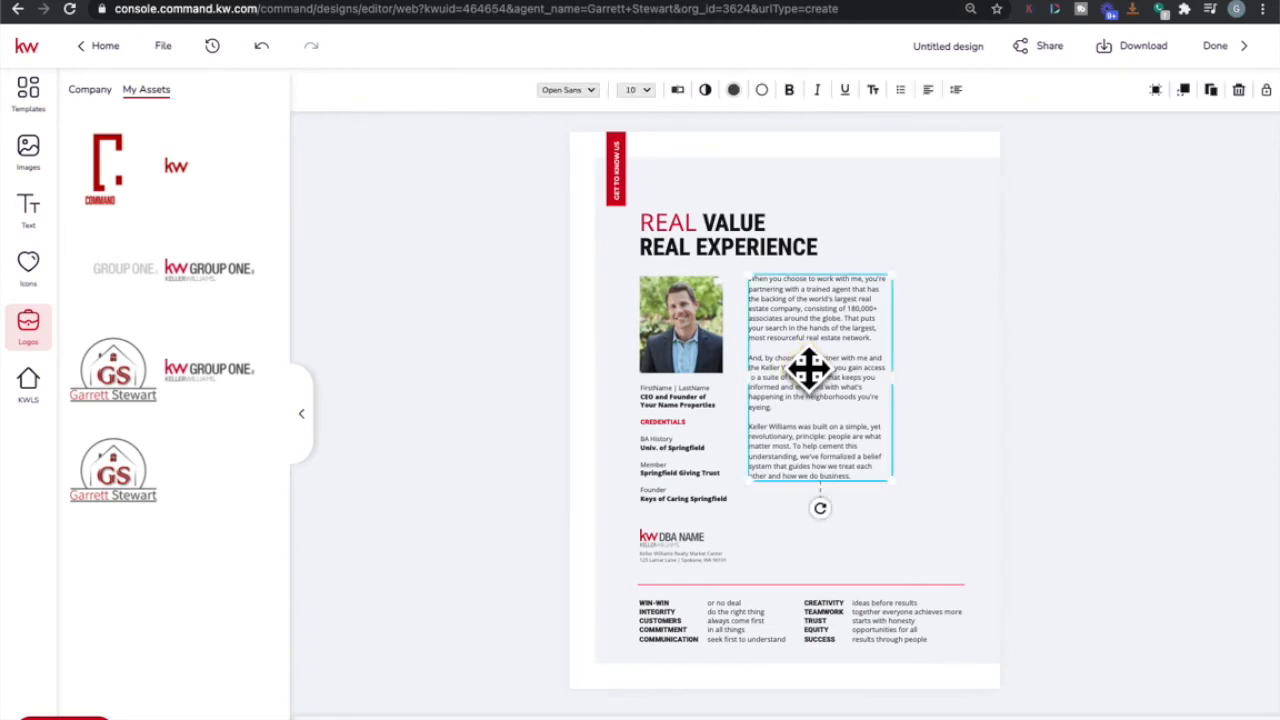
# Widen the introduction body text box beside the agent photo toward the right.
pyautogui.moveTo(905, 378); pyautogui.dragTo(946, 506)
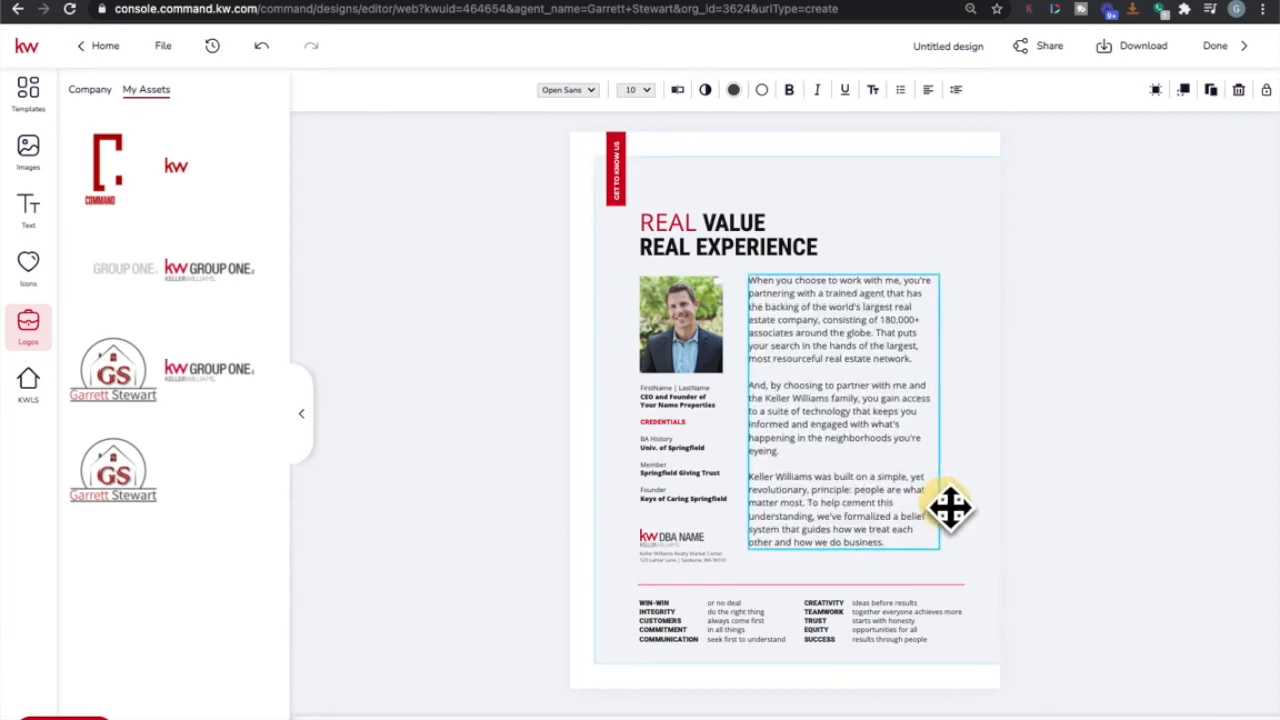
pyautogui.click(1094, 494)
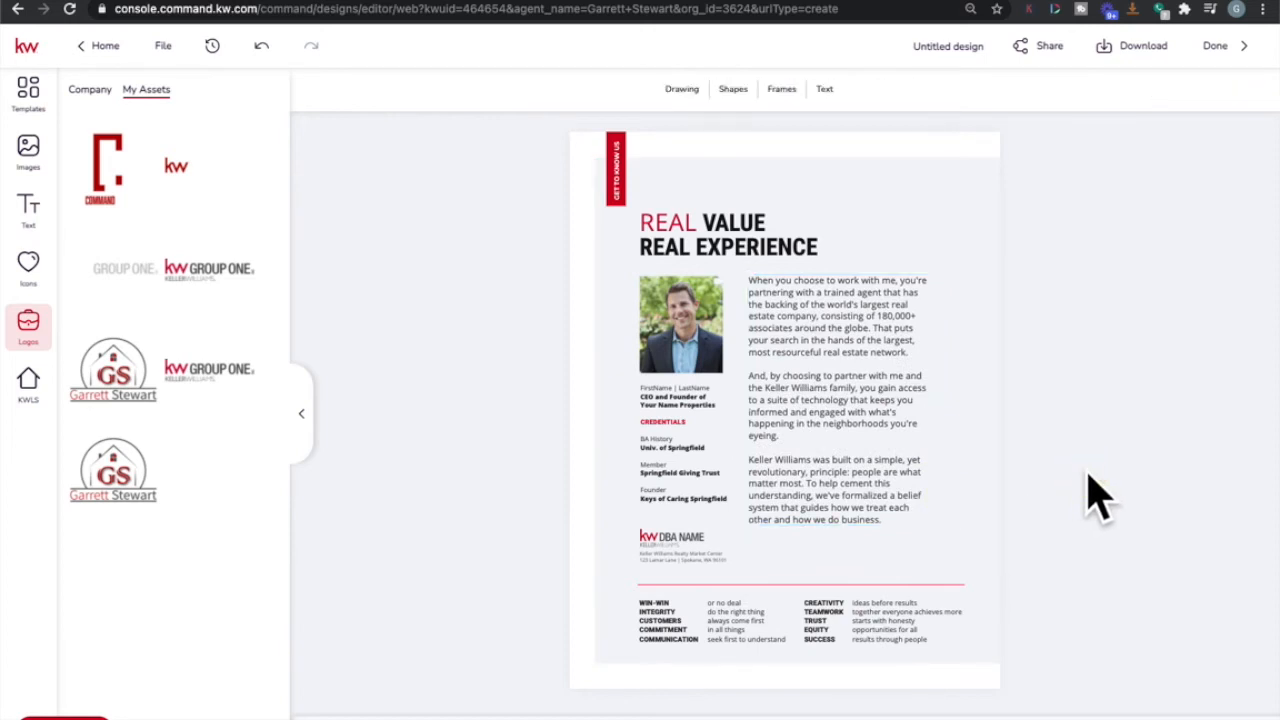
pyautogui.click(854, 449)
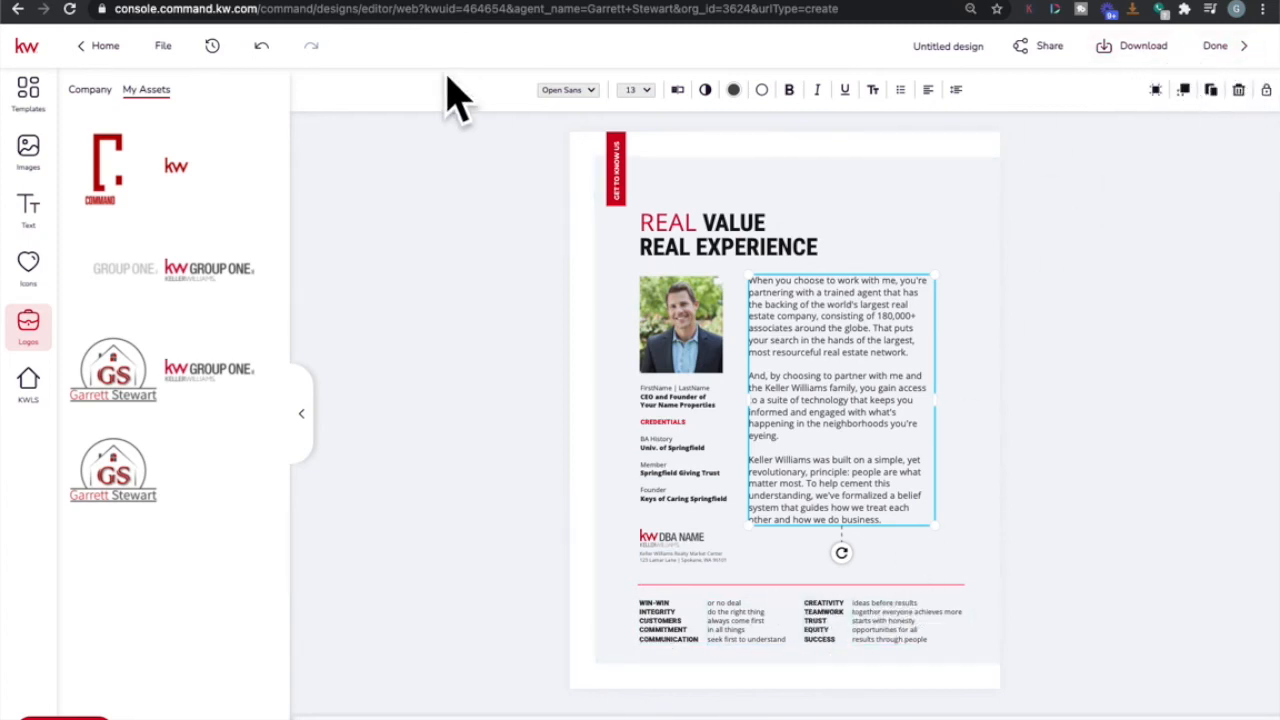
pyautogui.click(163, 46)
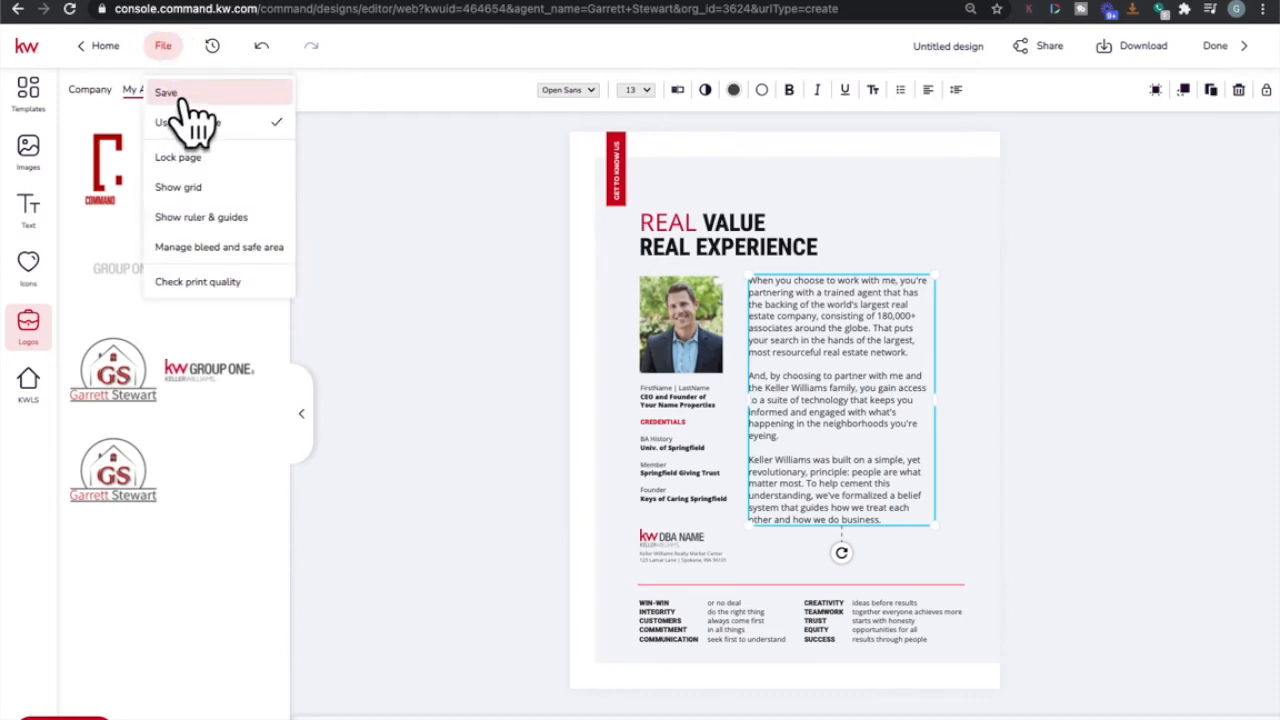
# Save the design with the enlarged introduction text.
pyautogui.click(166, 93)
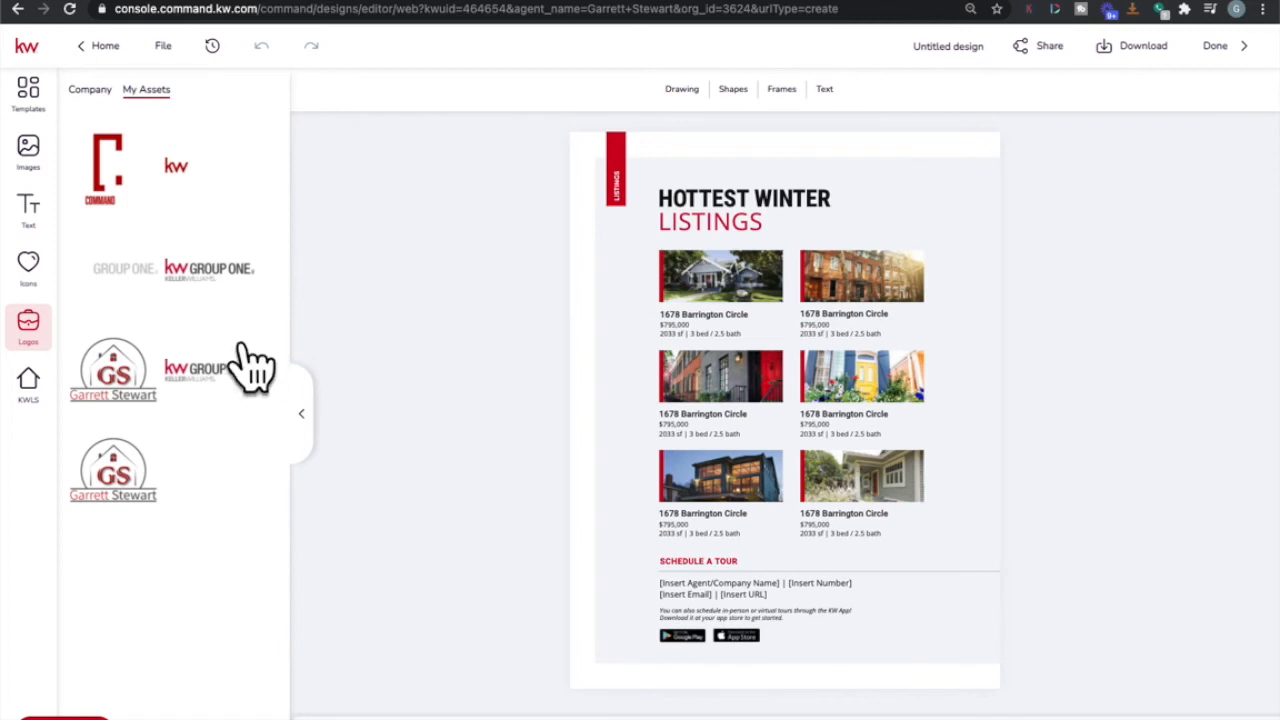
# Search KW listings by address for '123 main' and open the Cold Spring Hrbr listing.
pyautogui.click(28, 390)
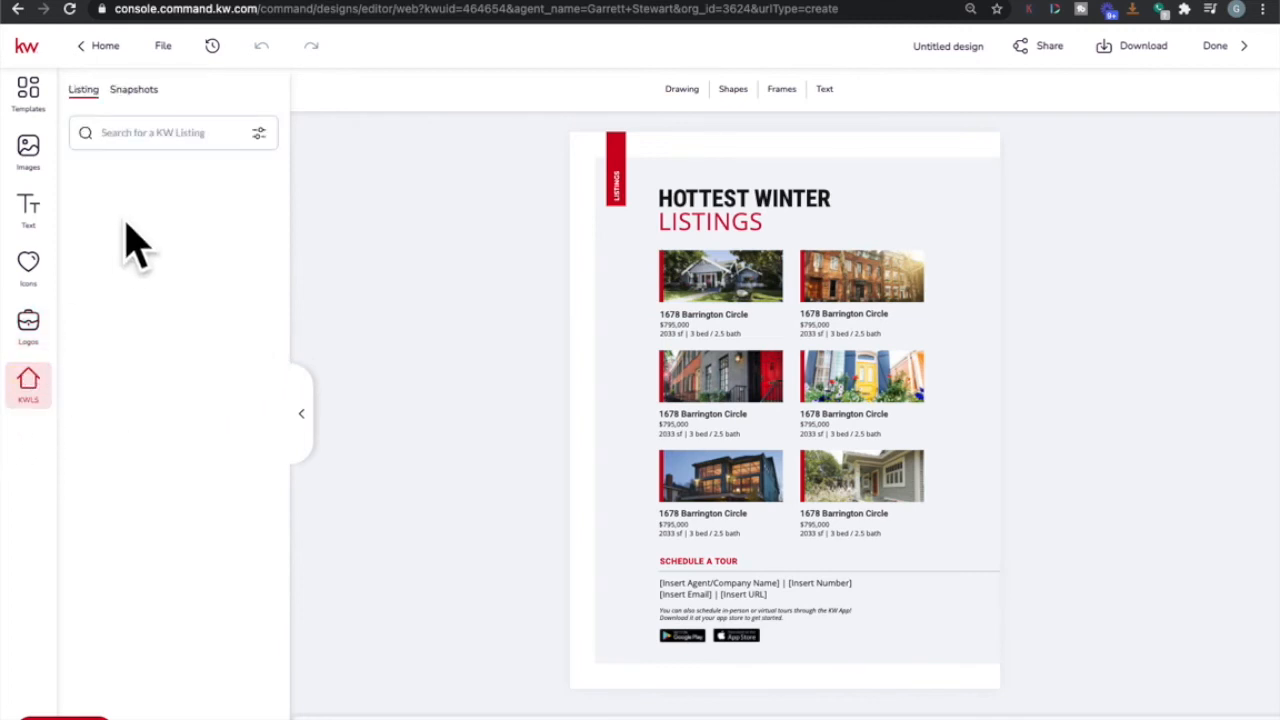
pyautogui.click(172, 140)
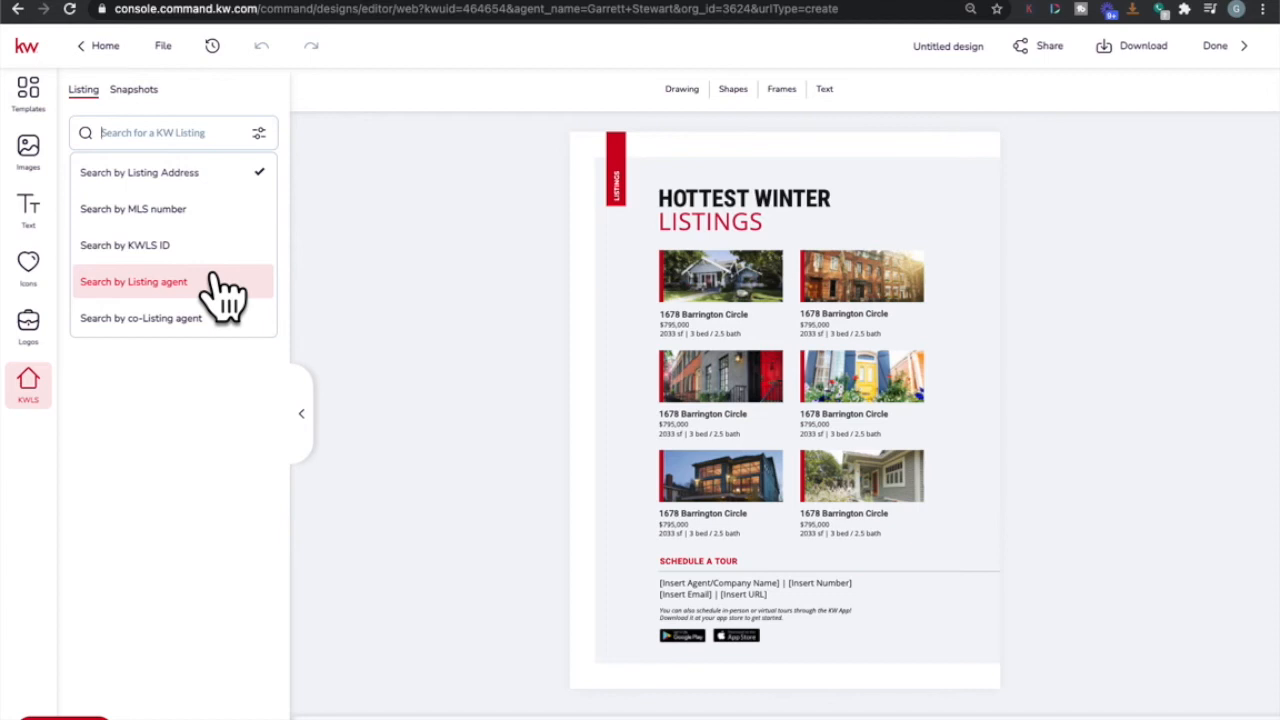
pyautogui.click(190, 180)
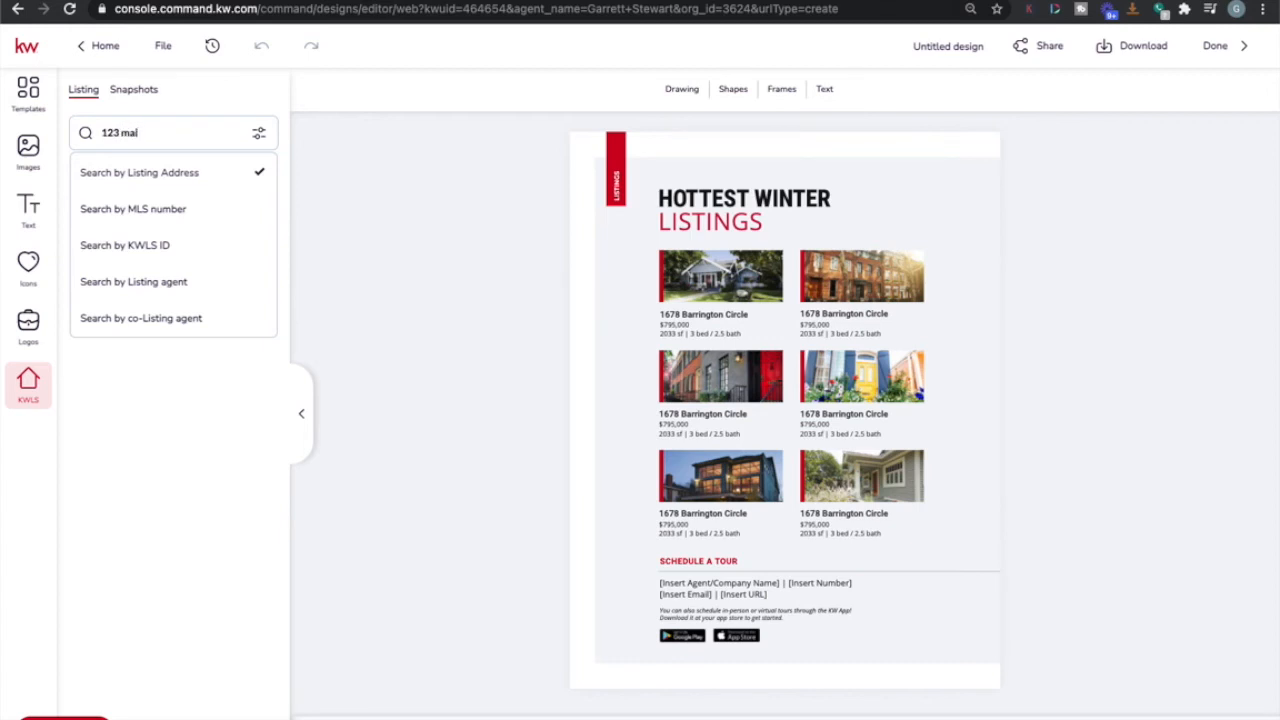
pyautogui.press('Return')
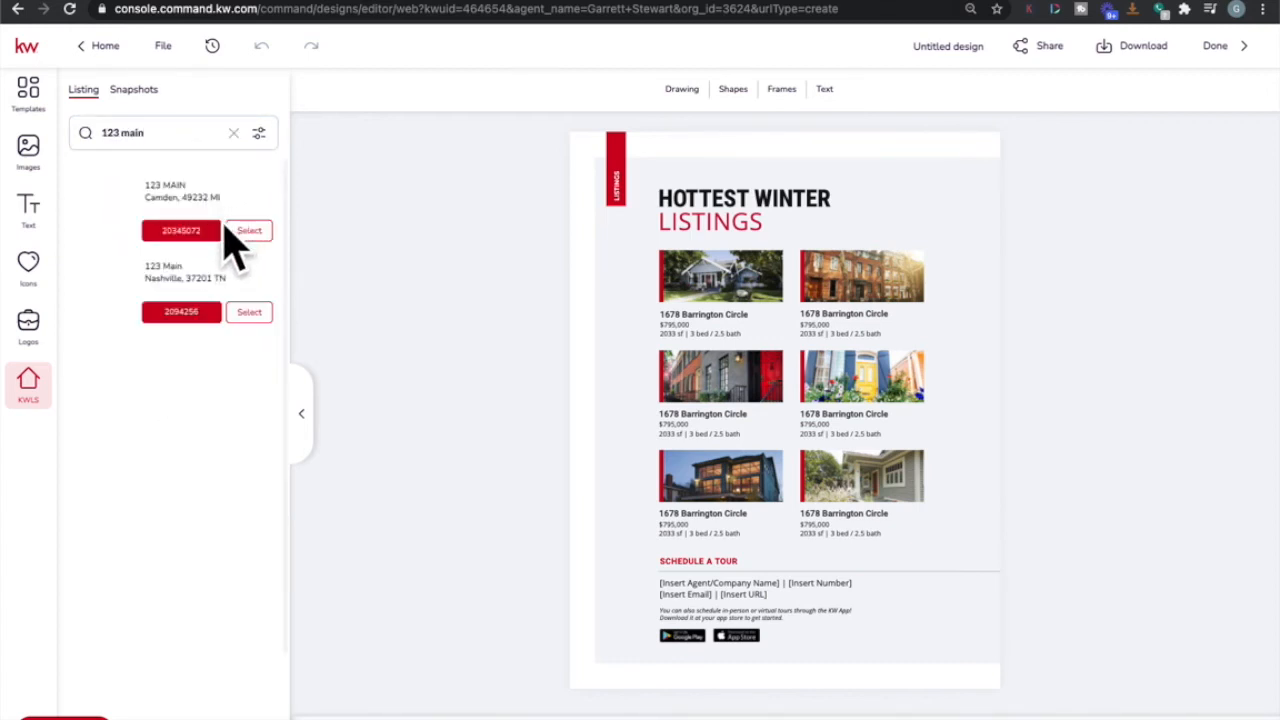
pyautogui.scroll(-3, 128, 666)
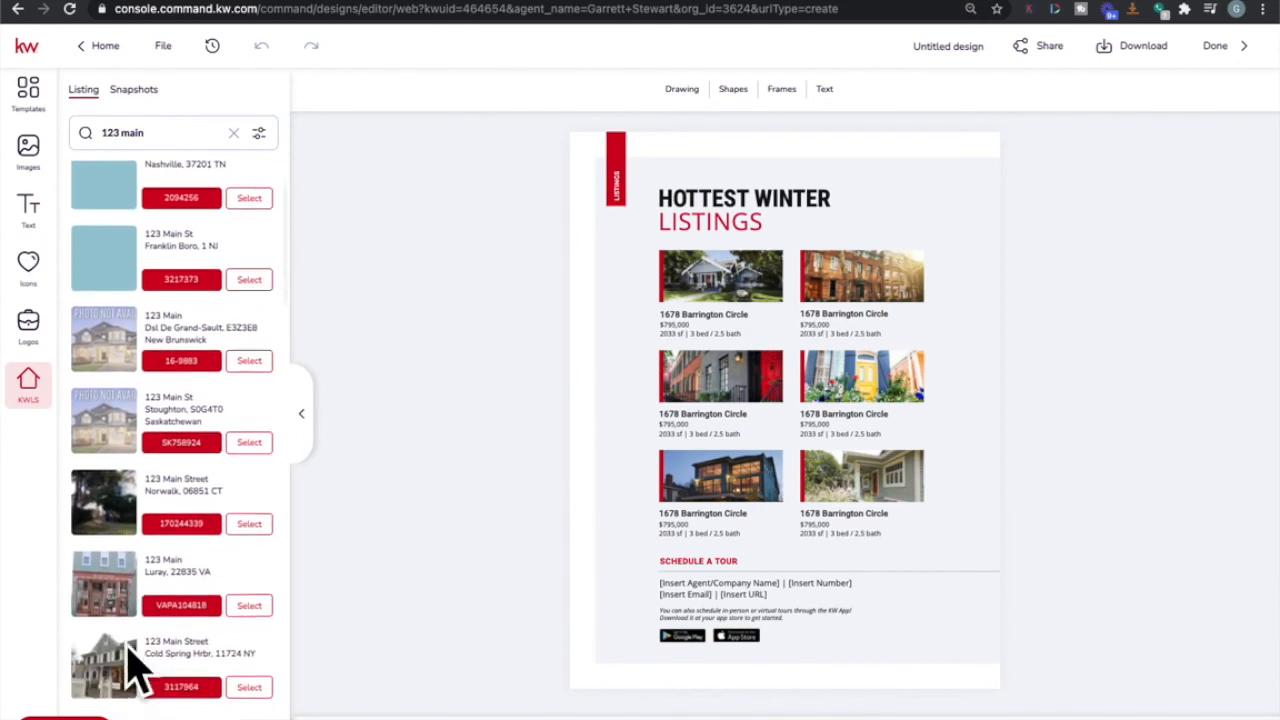
pyautogui.scroll(-2, 128, 666)
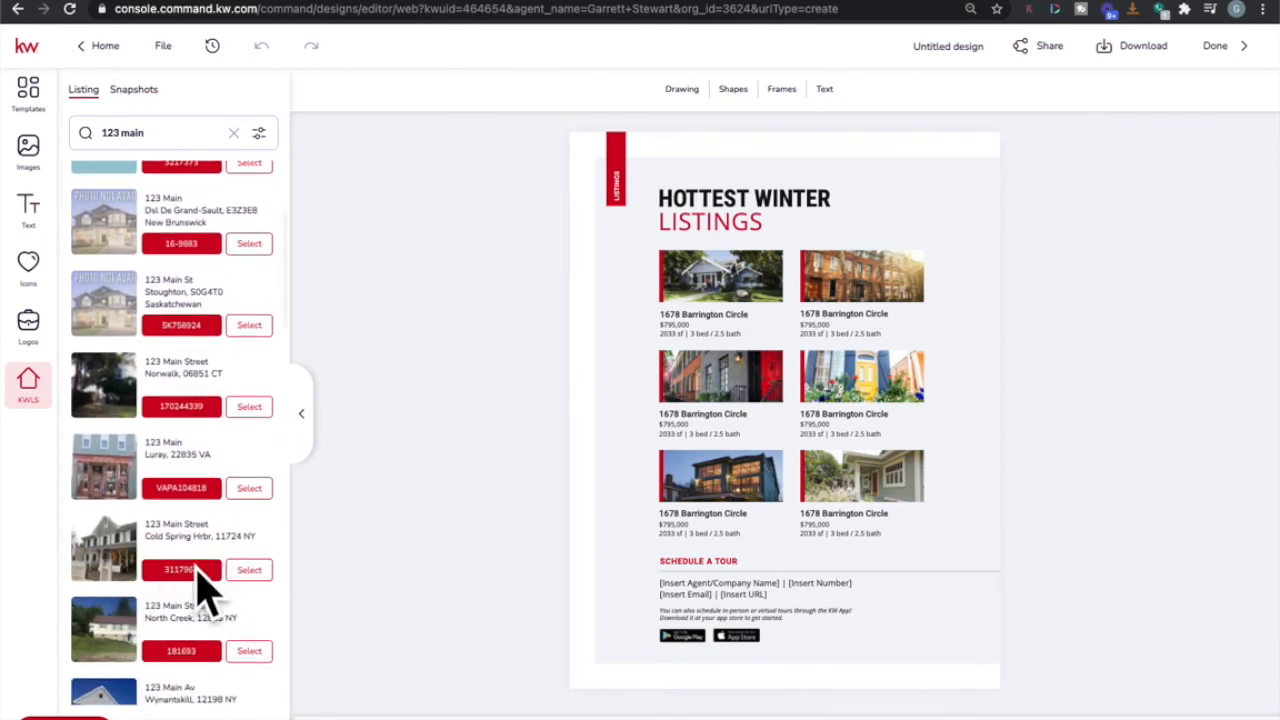
pyautogui.scroll(-1, 203, 593)
pyautogui.scroll(-1, 200, 590)
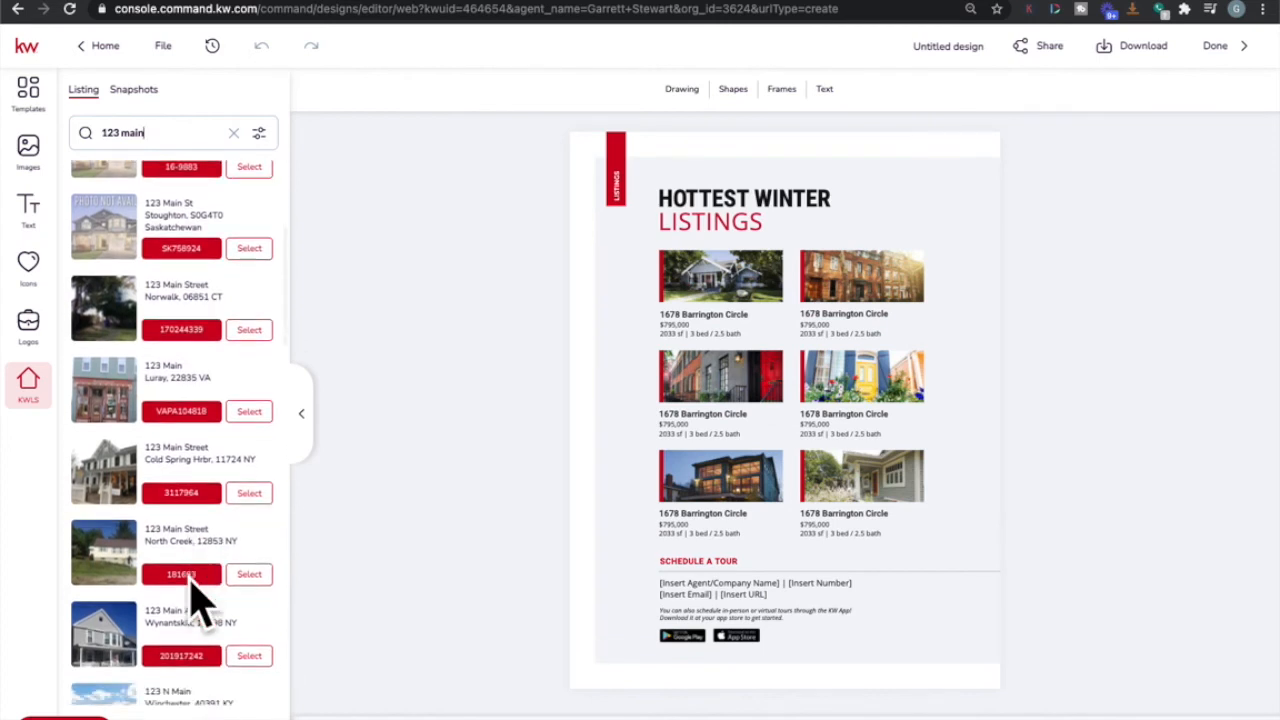
pyautogui.click(250, 493)
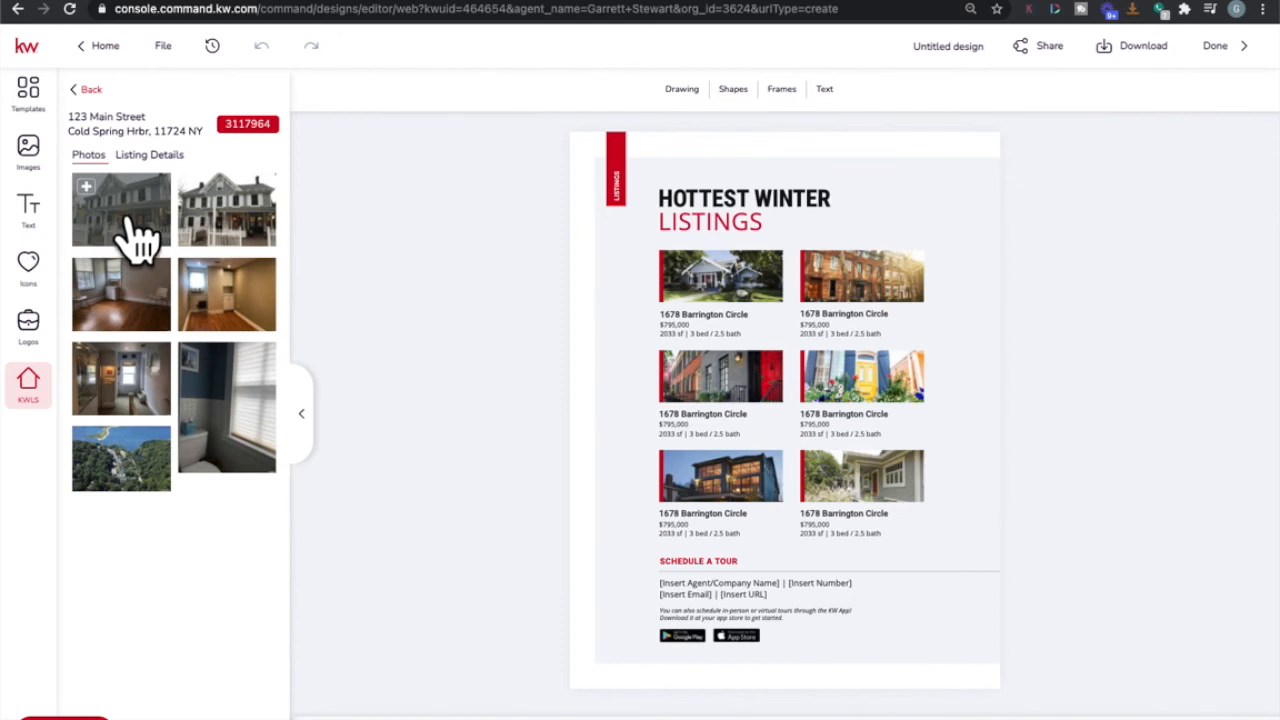
# Put the Cold Spring Hrbr house photo in the first listing frame, edit its caption, and advance a page.
pyautogui.moveTo(135, 237); pyautogui.dragTo(724, 287)
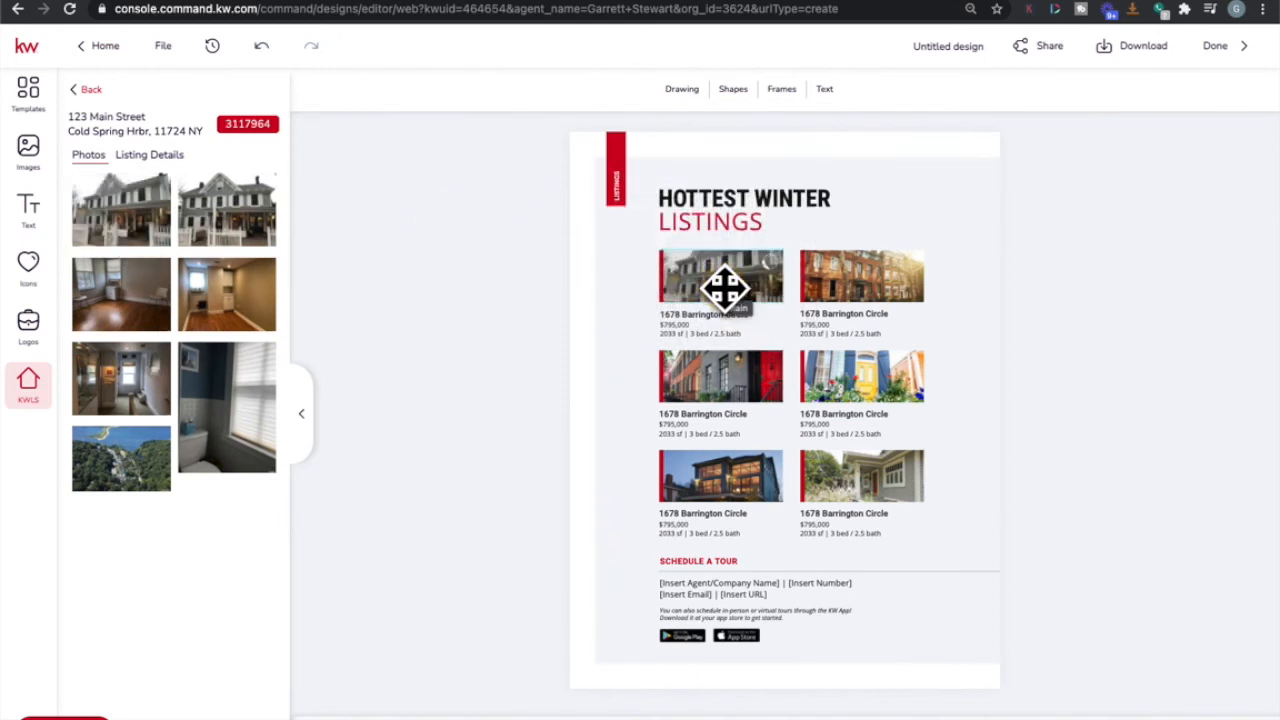
pyautogui.click(705, 318)
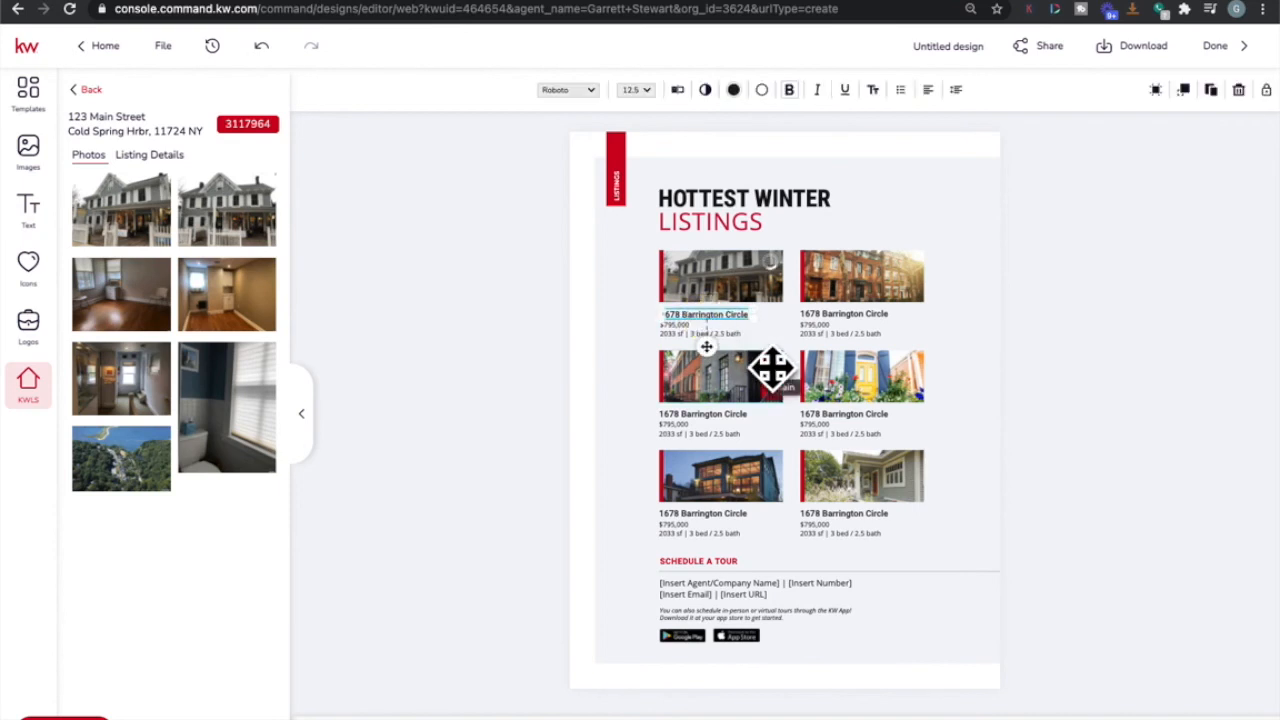
pyautogui.click(140, 160)
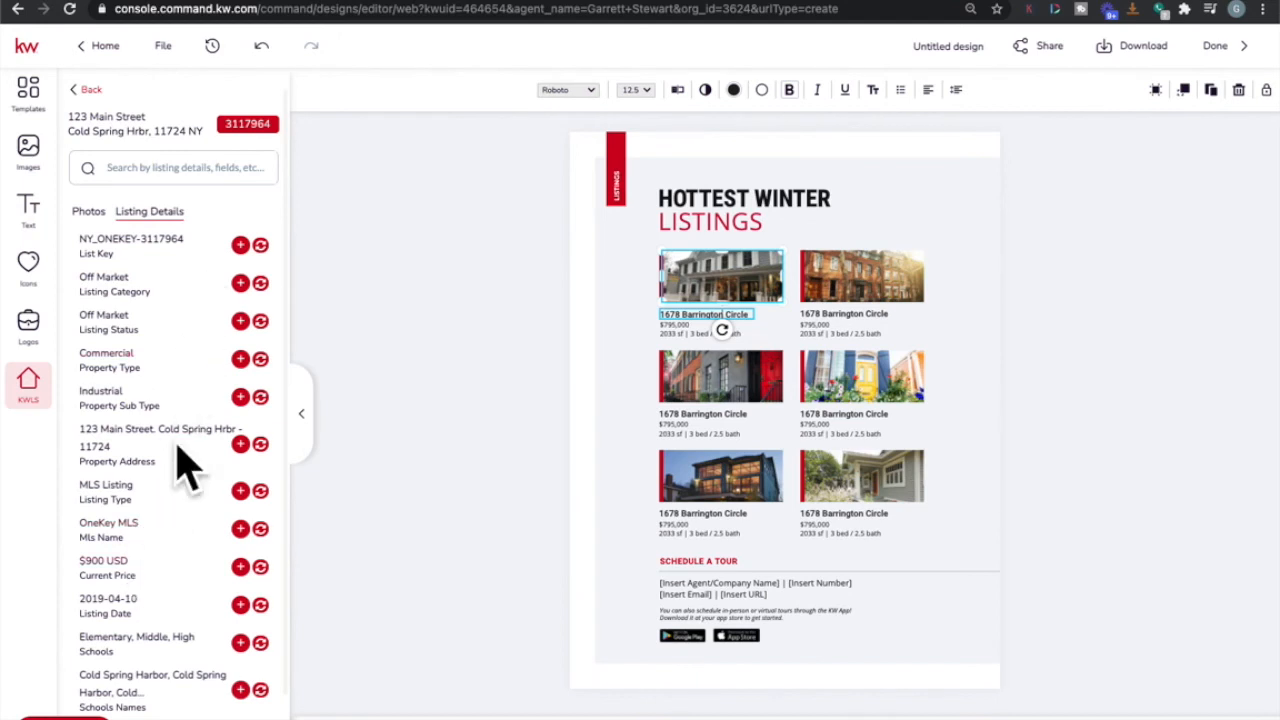
pyautogui.click(716, 330)
pyautogui.click(436, 718)
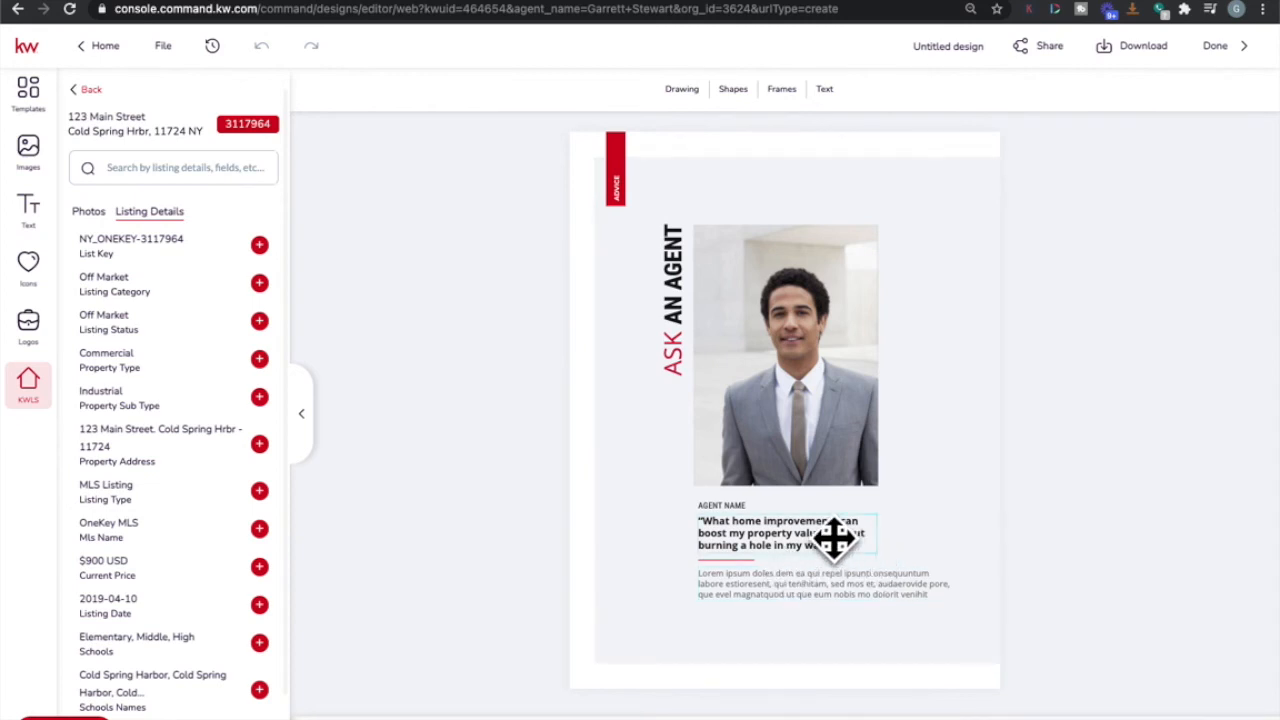
# Inspect the Ask an Agent lorem ipsum paragraph, then advance to the Stay In. Search On. page.
pyautogui.click(845, 585)
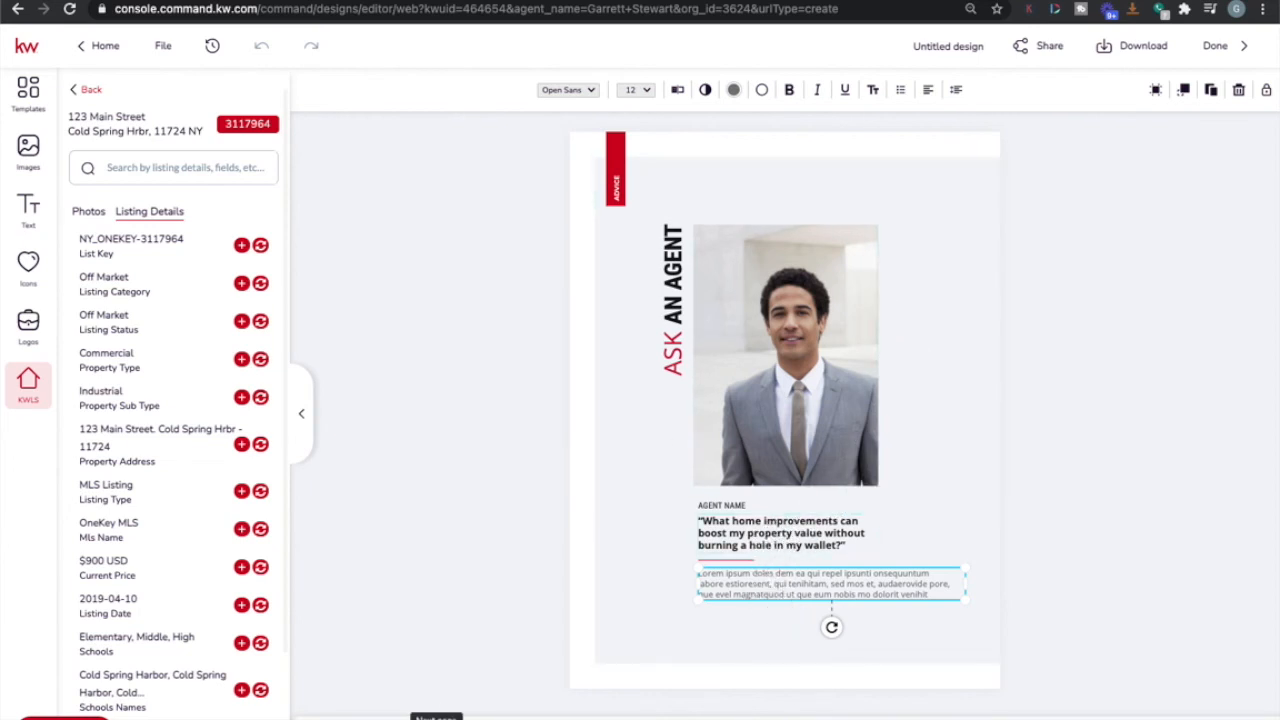
pyautogui.click(436, 718)
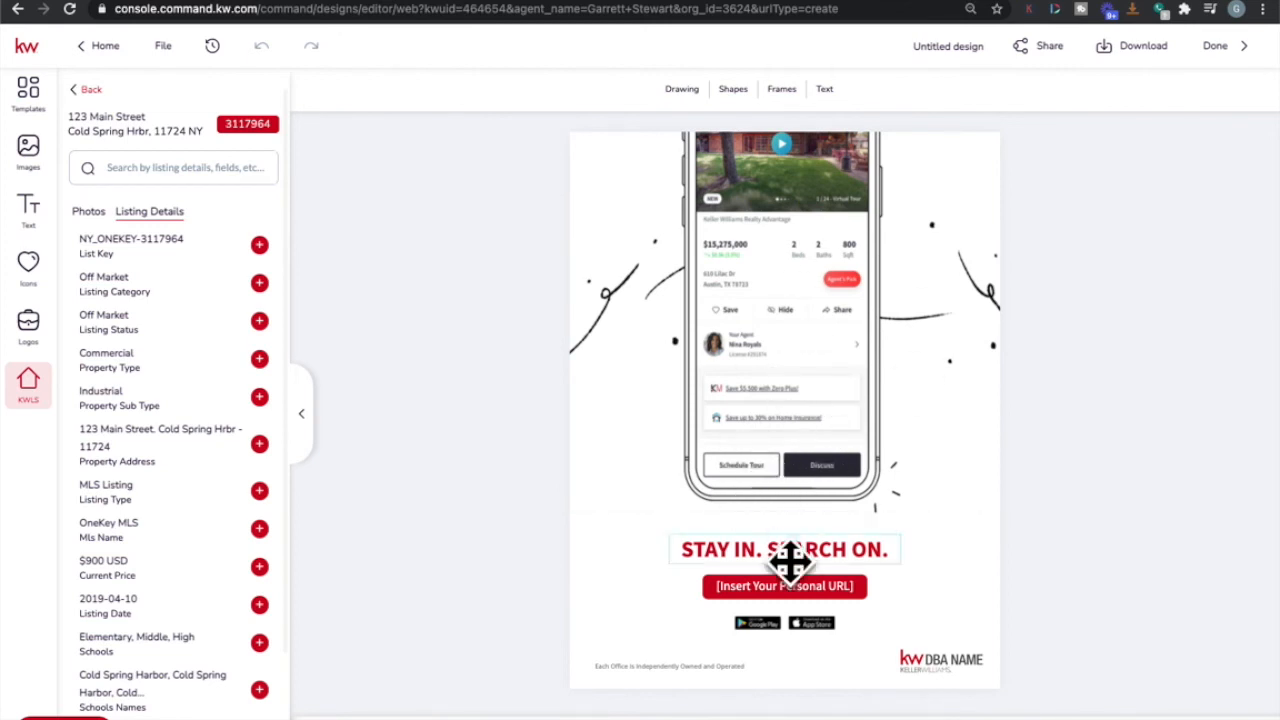
# Check the (Insert Your Personal URL) placeholder text, then bring up the Download options.
pyautogui.click(803, 590)
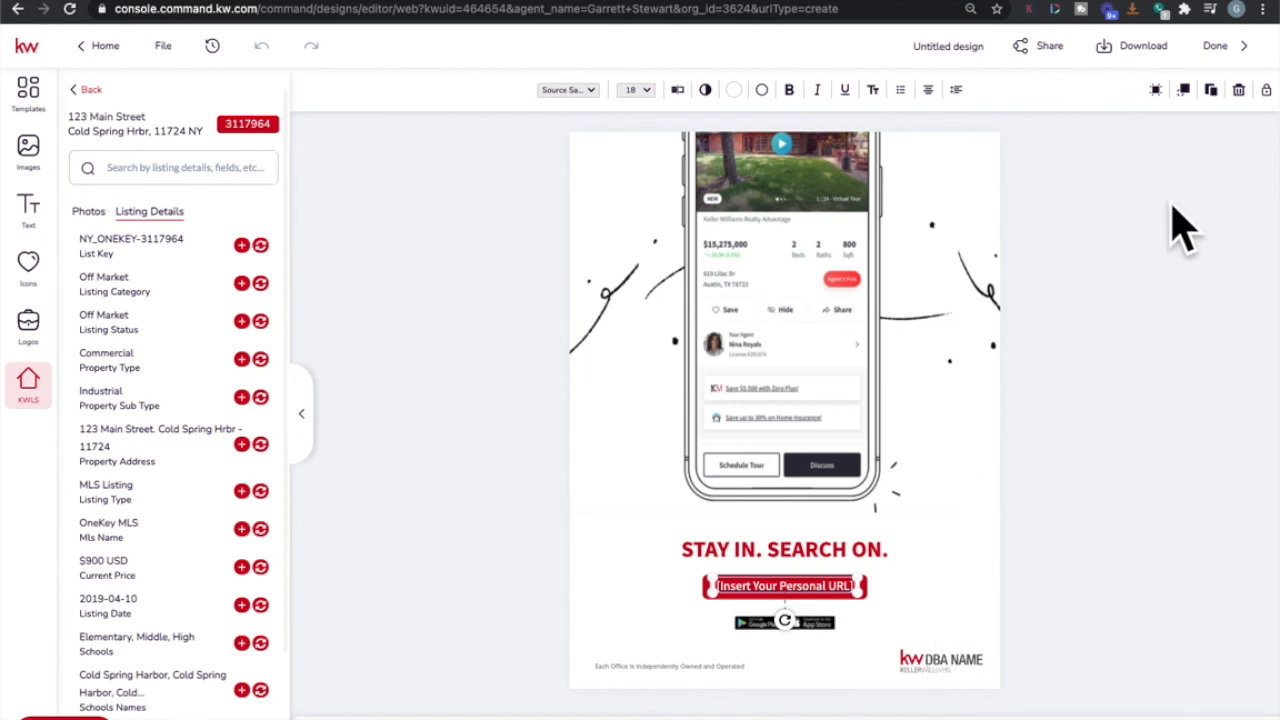
pyautogui.click(1140, 52)
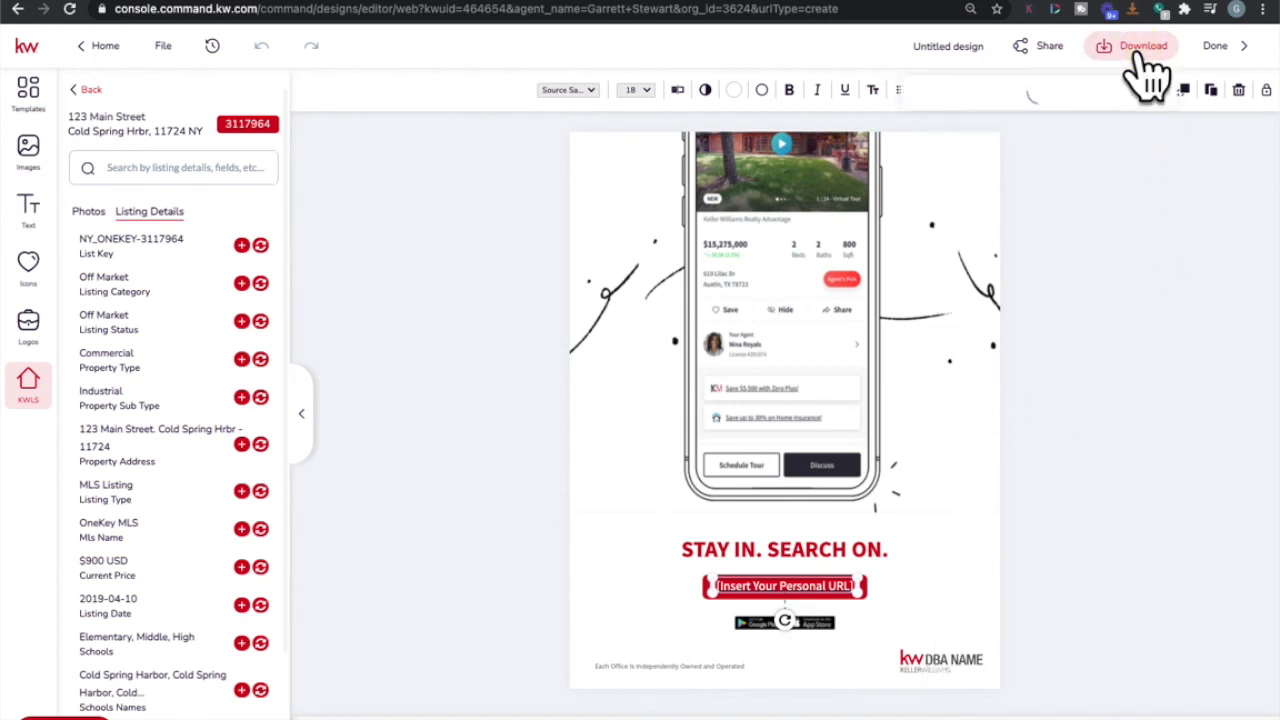
# Start a PDF download of all pages at High resolution print quality.
pyautogui.click(1133, 94)
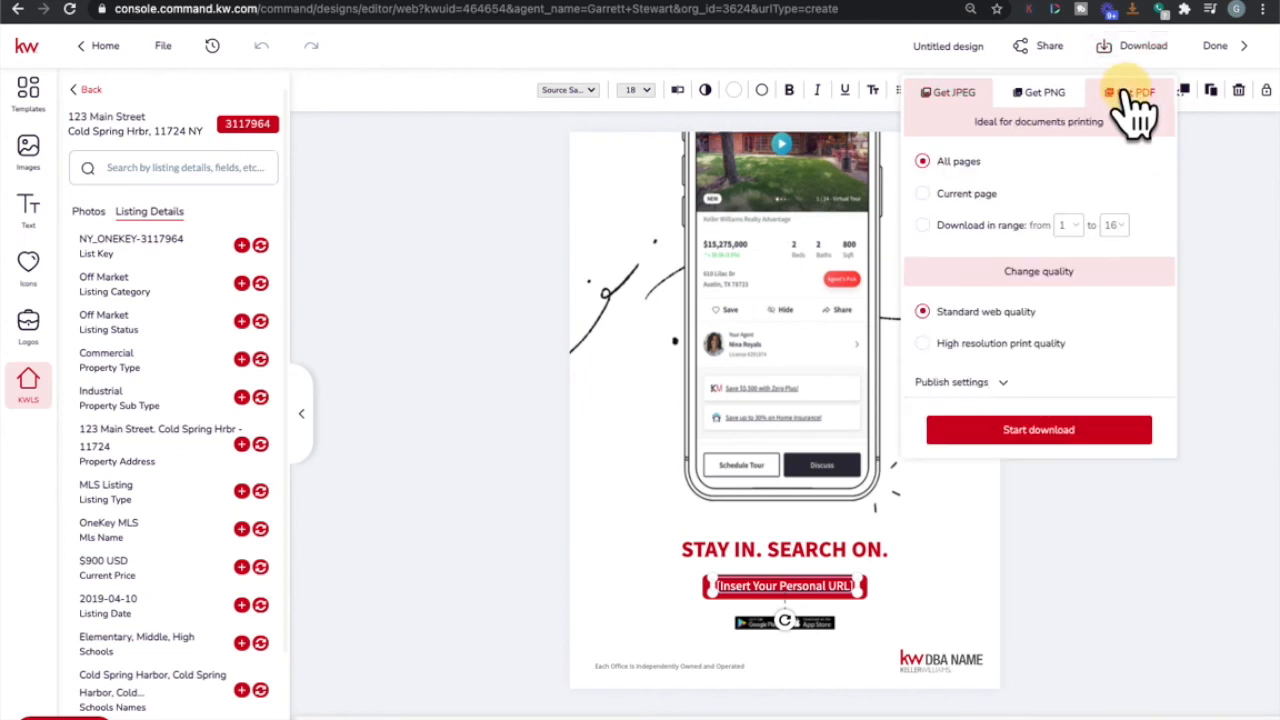
pyautogui.click(922, 344)
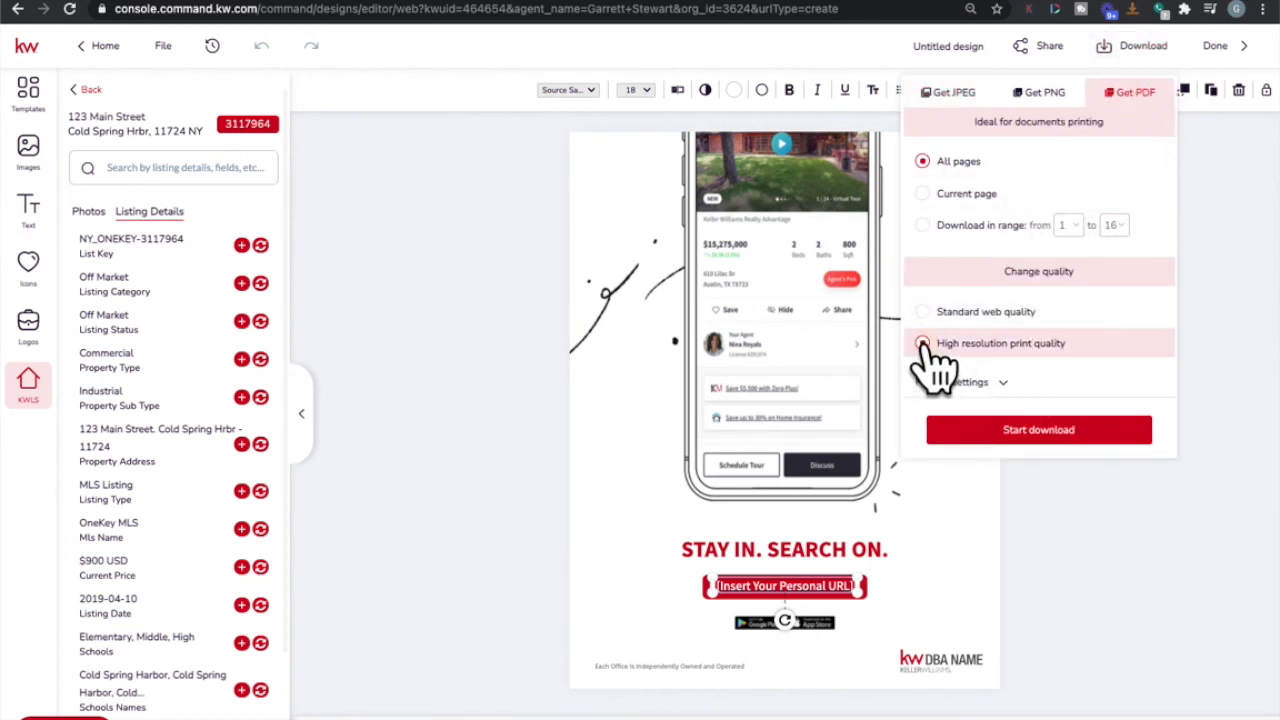
pyautogui.click(1020, 432)
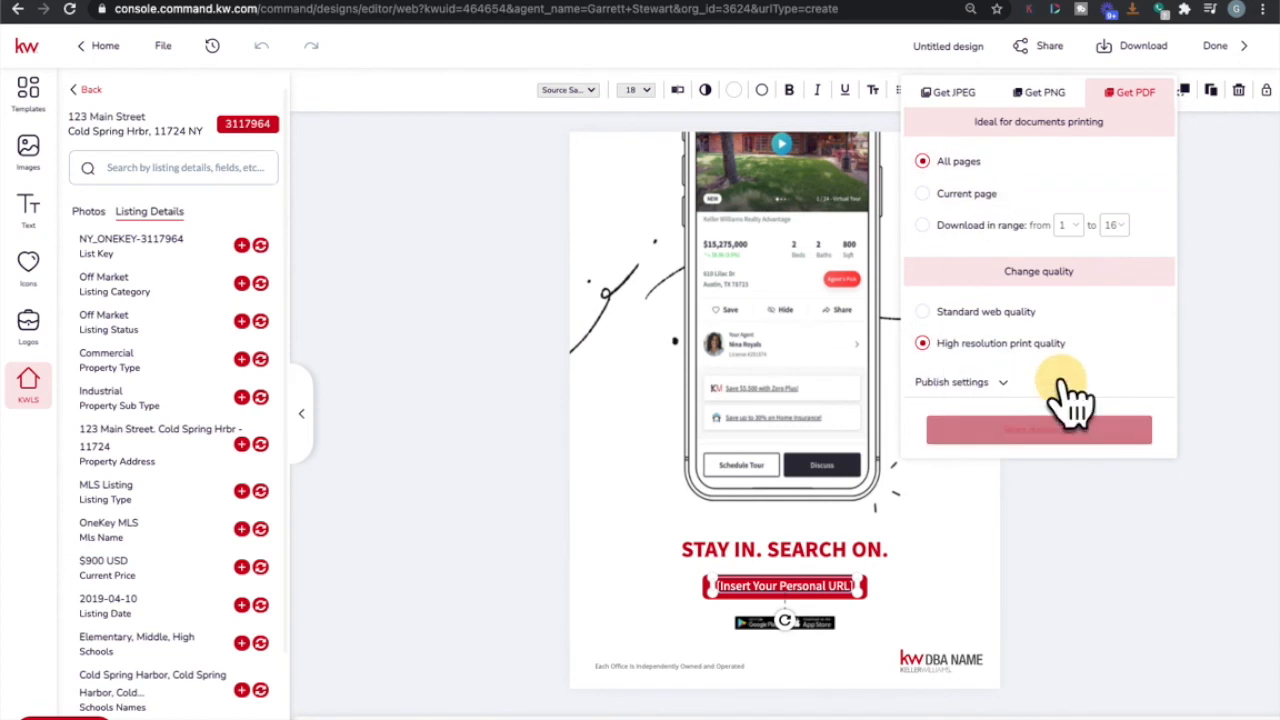
# Leave Use manual bleed switched off in Publish settings and open the file options.
pyautogui.click(1003, 382)
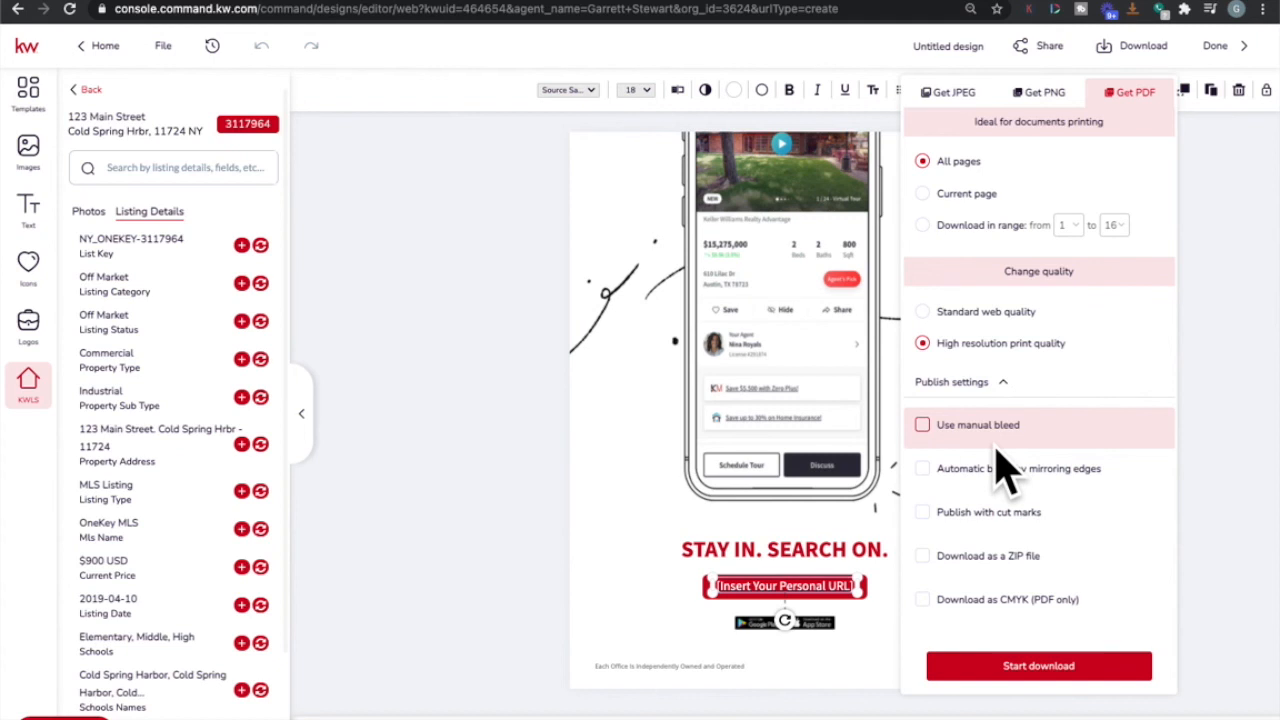
pyautogui.click(926, 428)
pyautogui.click(922, 425)
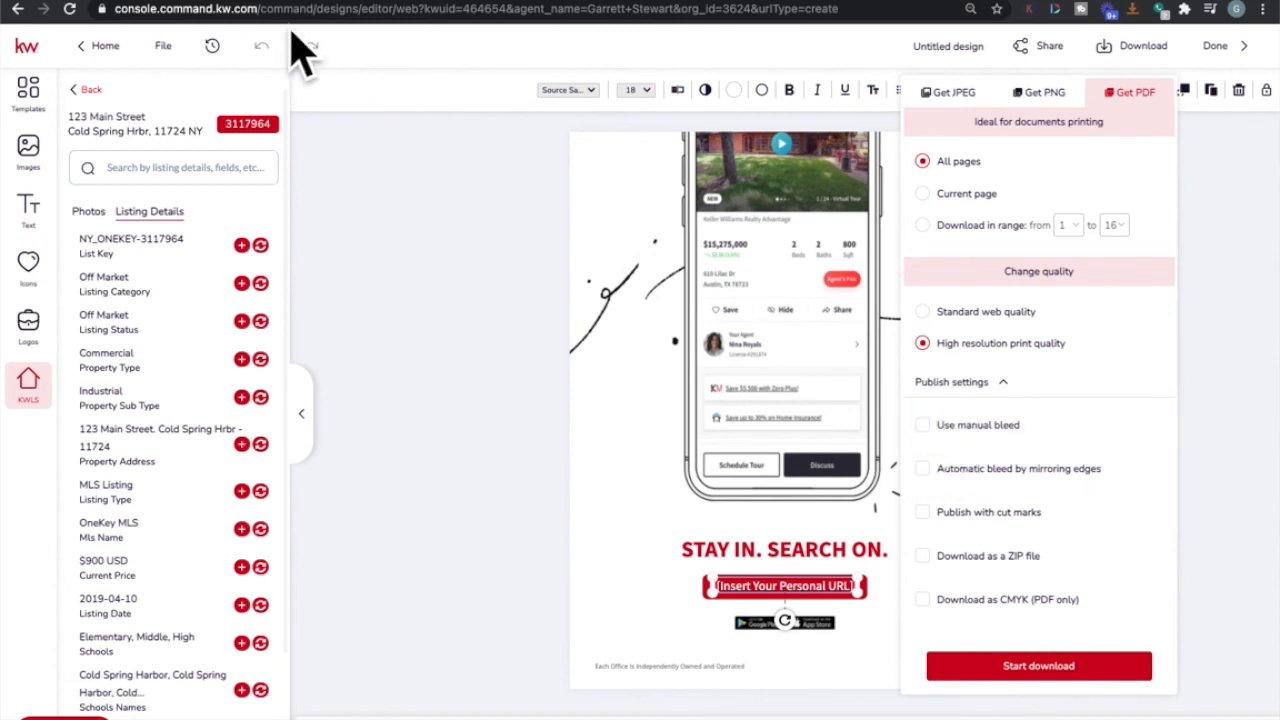
pyautogui.click(160, 47)
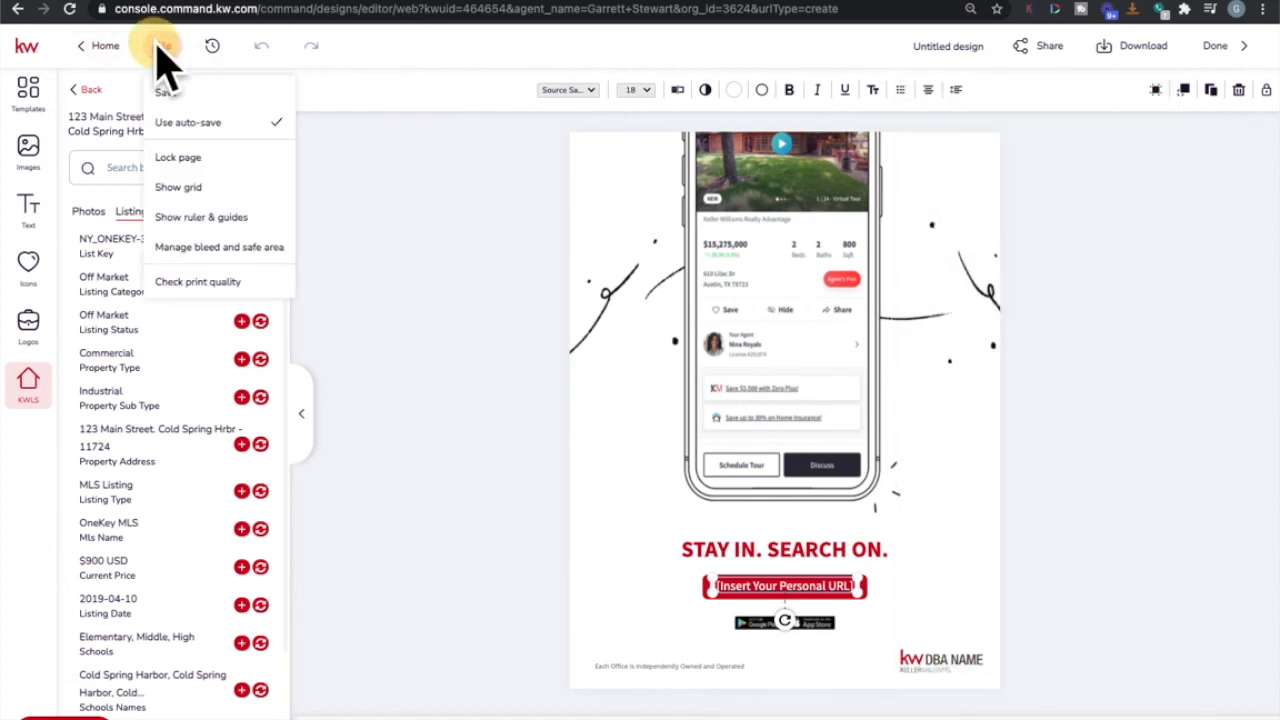
pyautogui.click(241, 250)
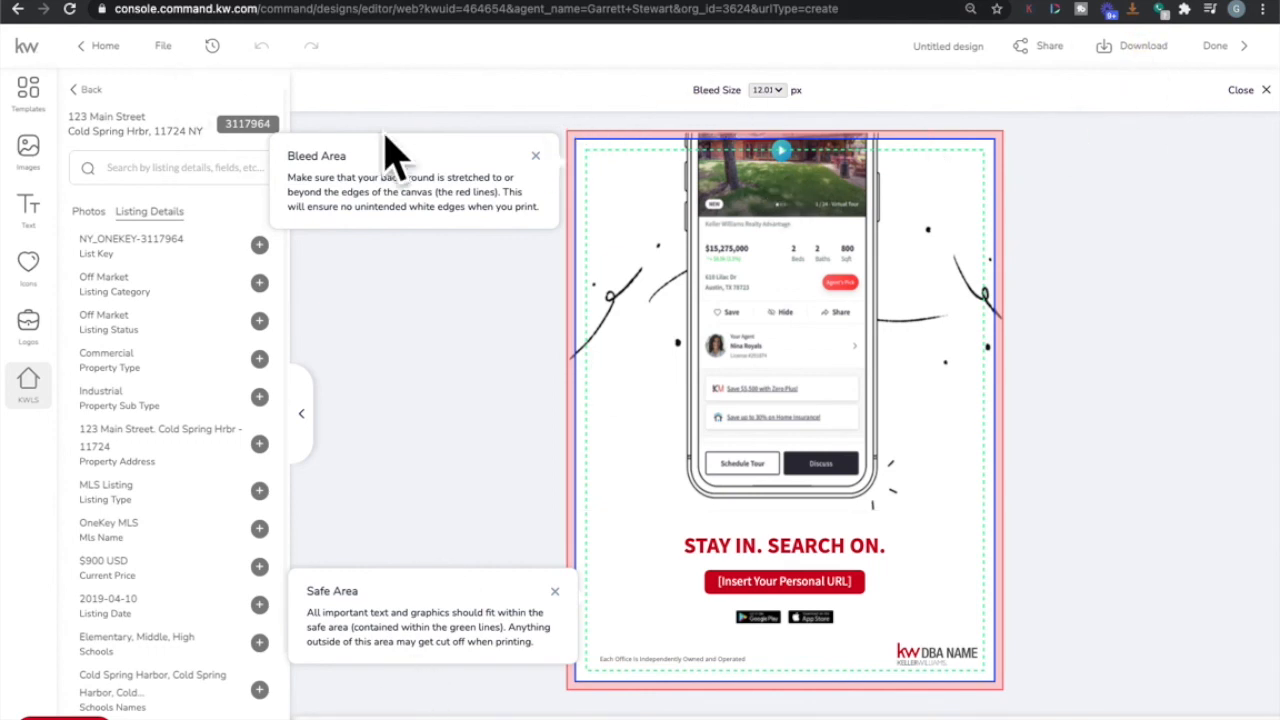
pyautogui.click(536, 157)
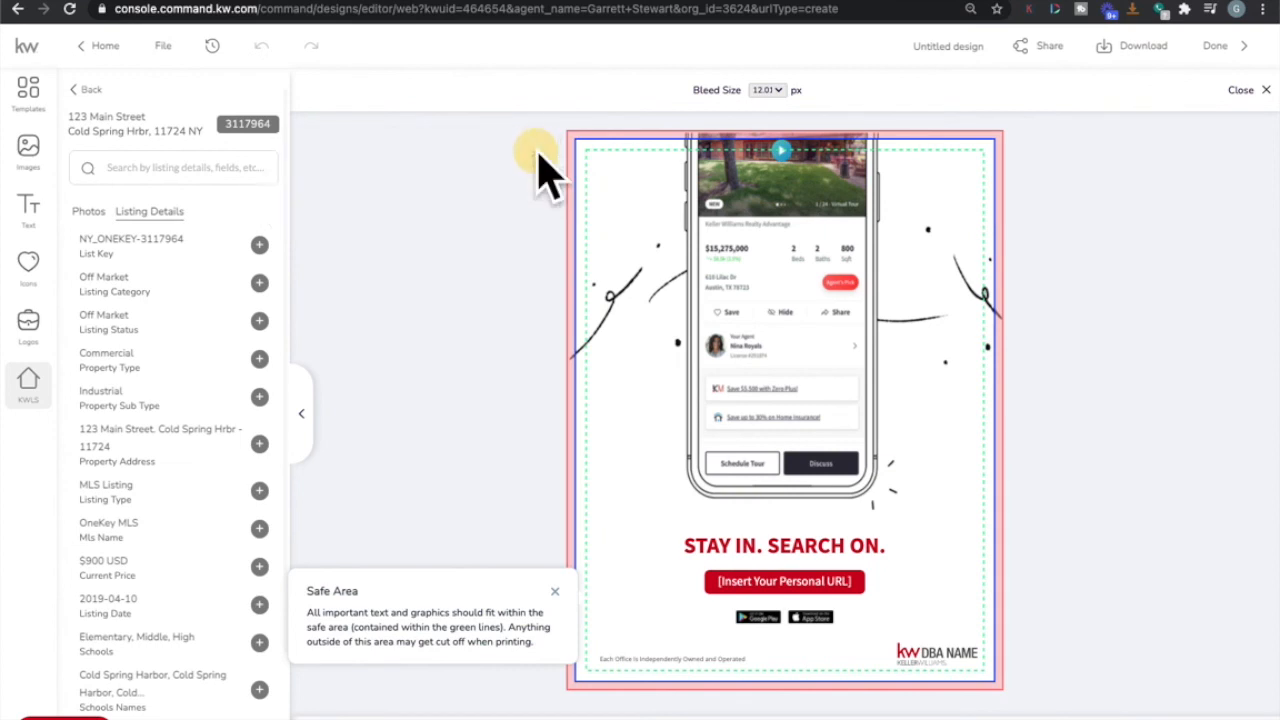
pyautogui.click(555, 591)
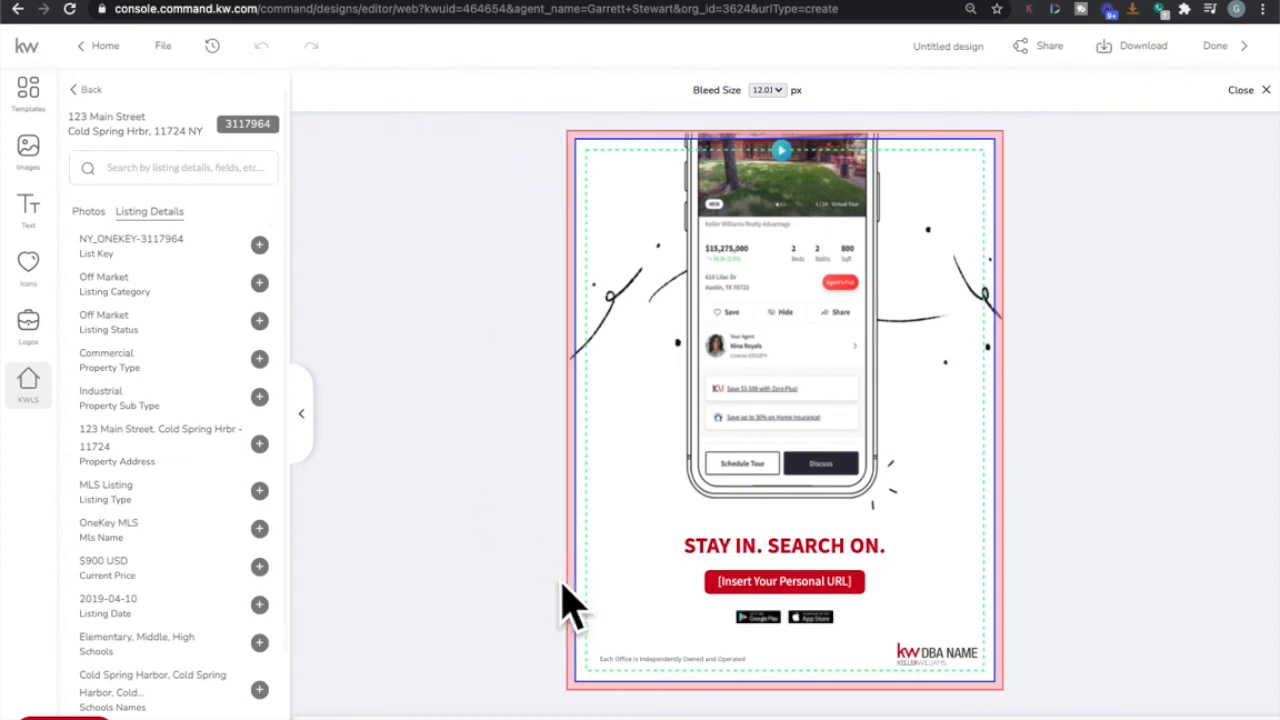
pyautogui.click(775, 90)
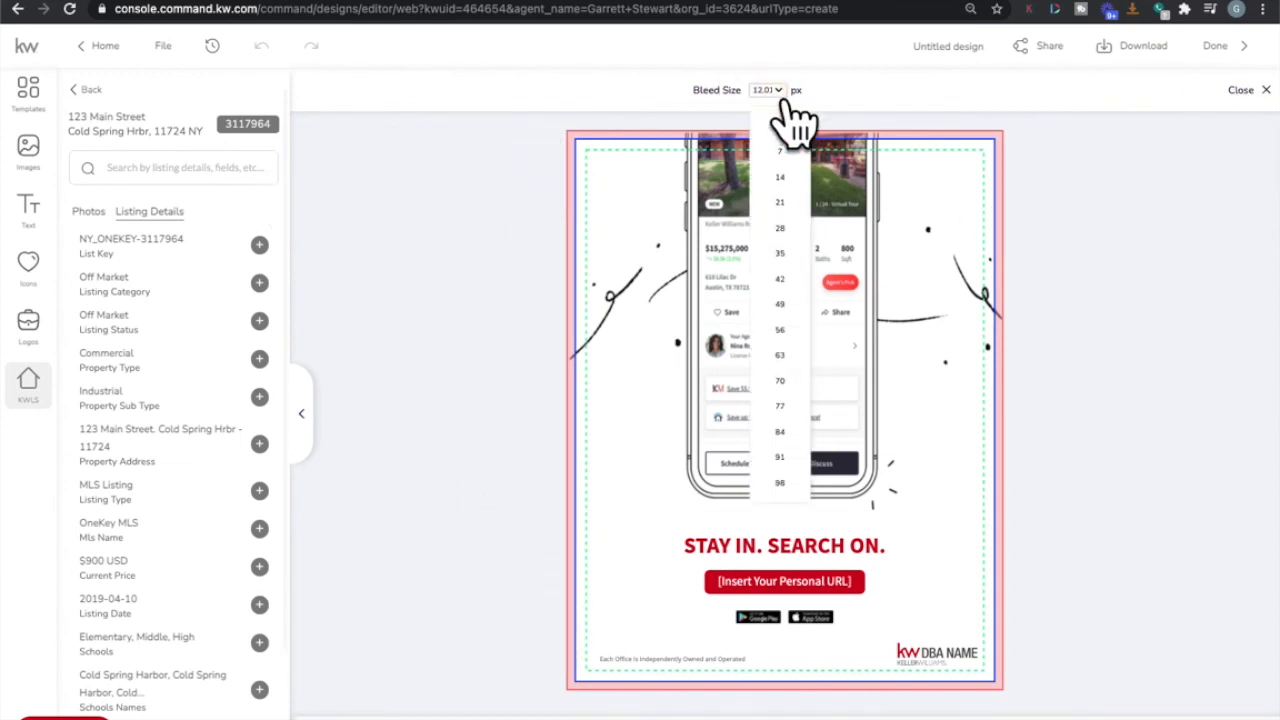
pyautogui.click(1264, 92)
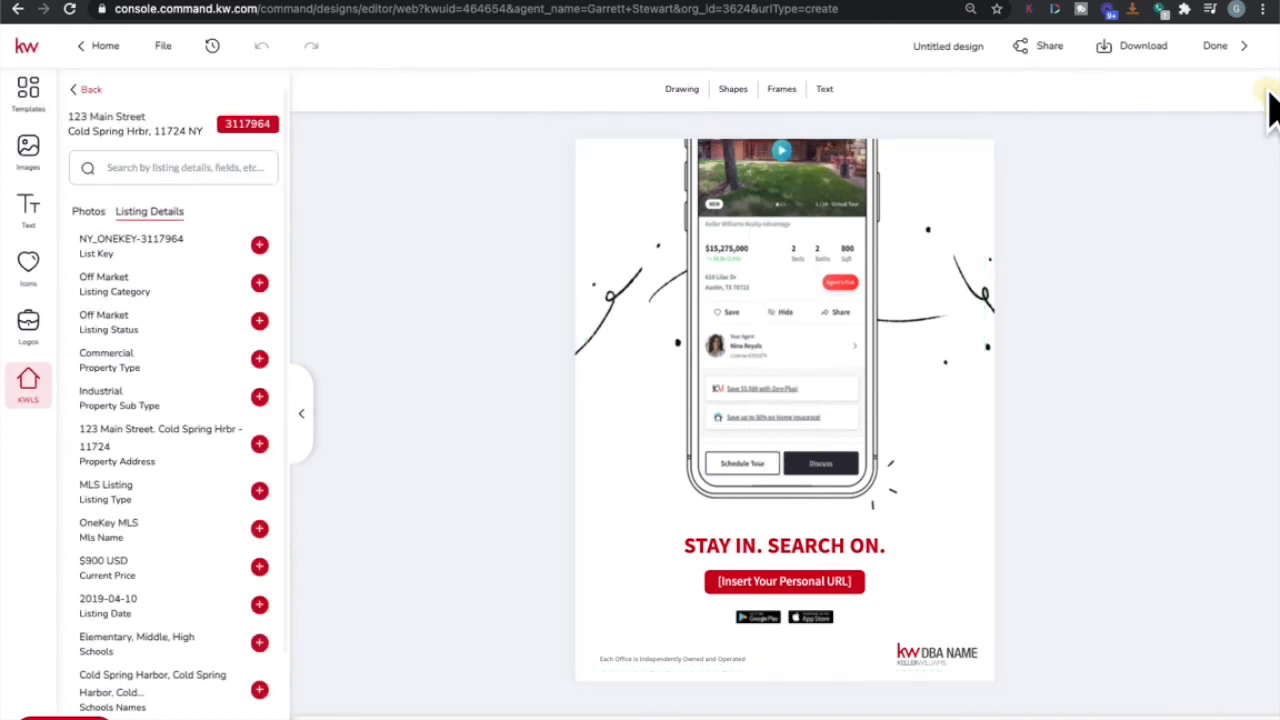
# Start a High resolution print quality PDF download of all 16 pages.
pyautogui.click(1140, 48)
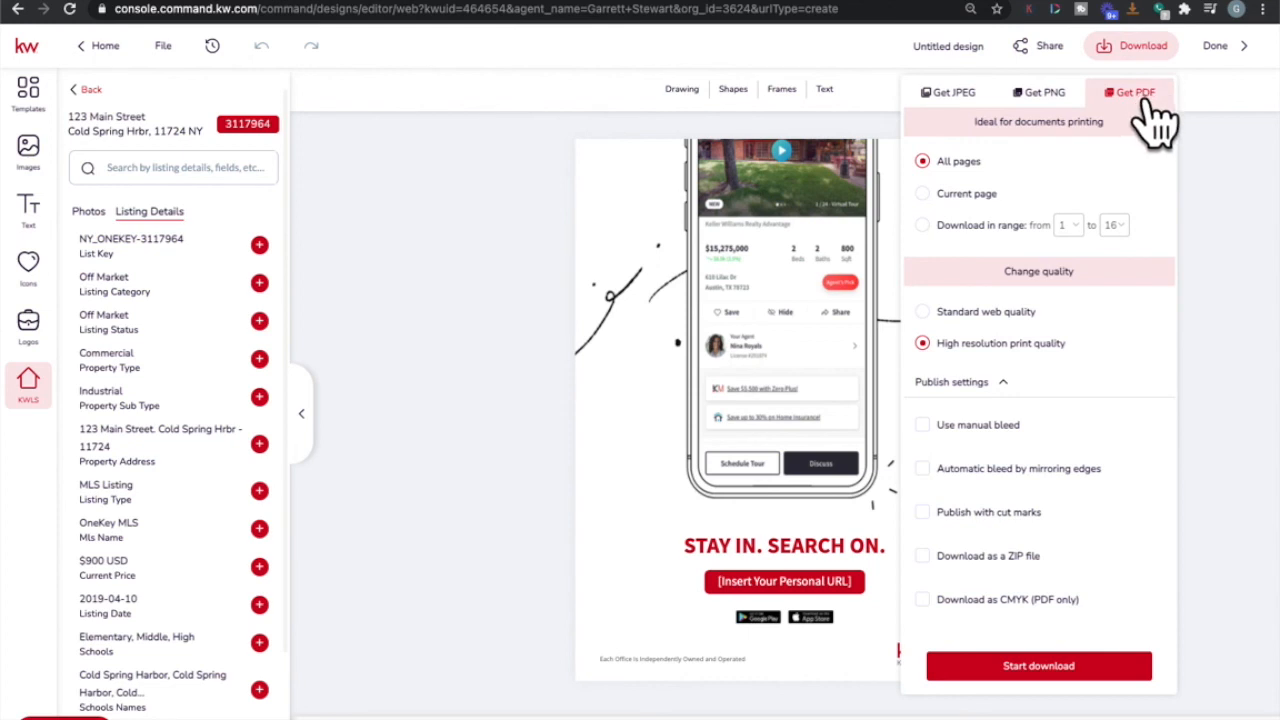
pyautogui.click(923, 343)
pyautogui.click(1053, 667)
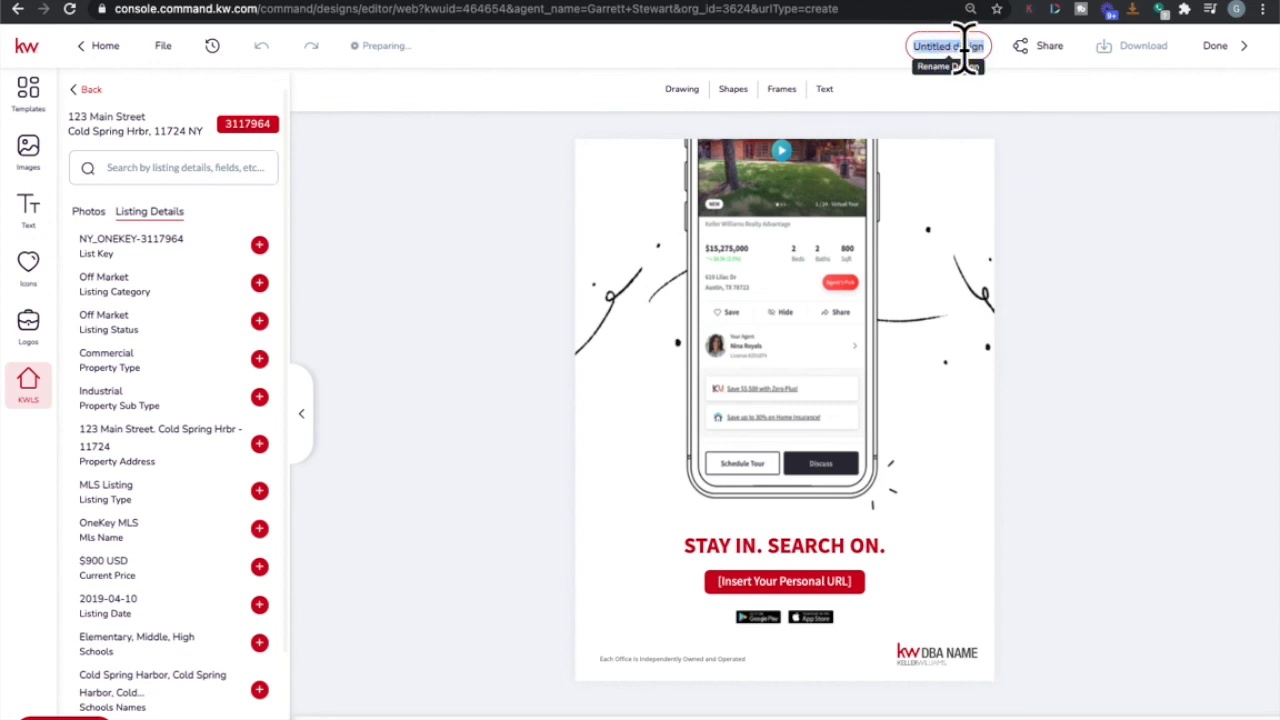
# Change the design title from Untitled design to 'Consumer Magazine Q1 2021'.
pyautogui.write('Consumer Magazine Q1')
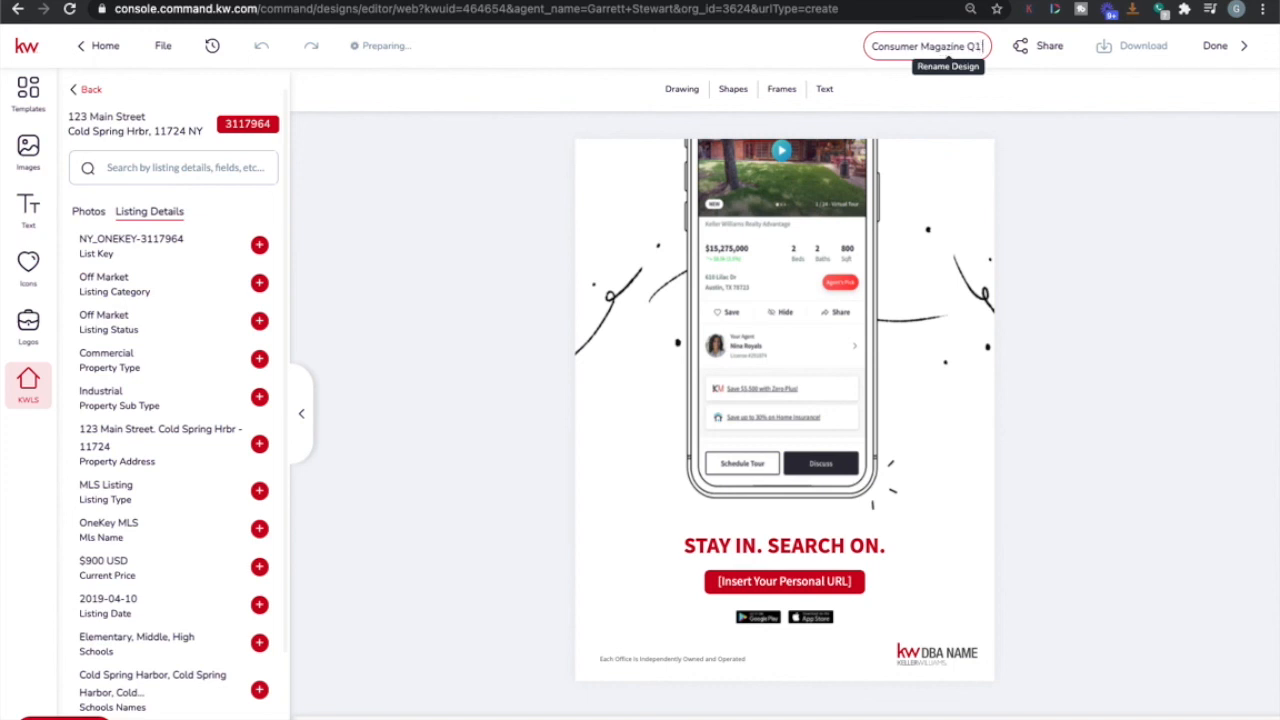
pyautogui.write('2021')
pyautogui.press('Return')
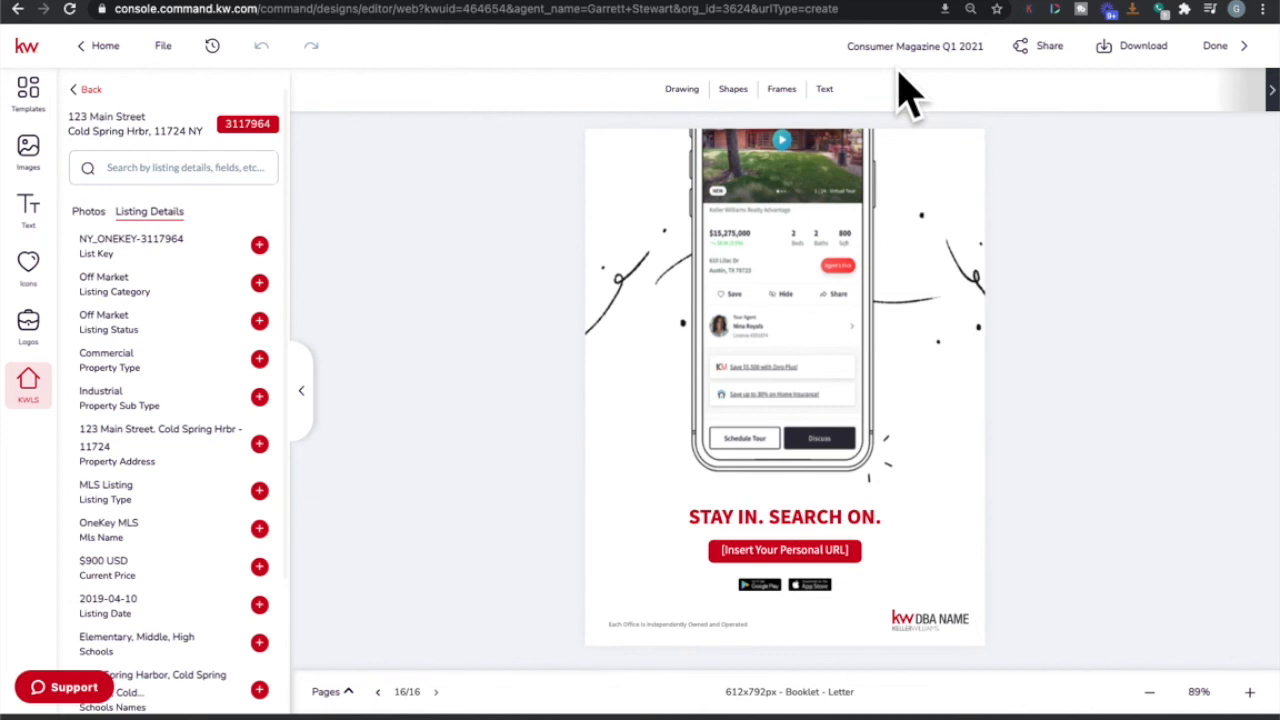
# Copy The Project share link and paste it into a new browser tab.
pyautogui.click(1049, 50)
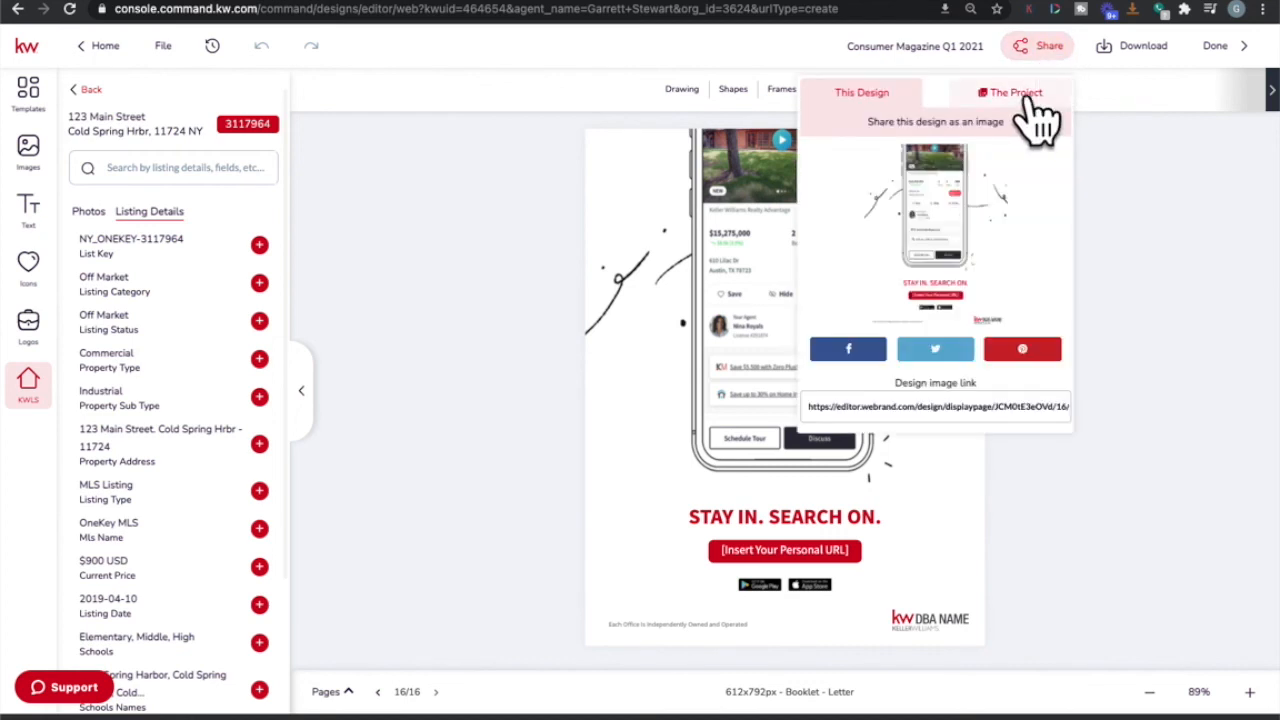
pyautogui.click(1020, 94)
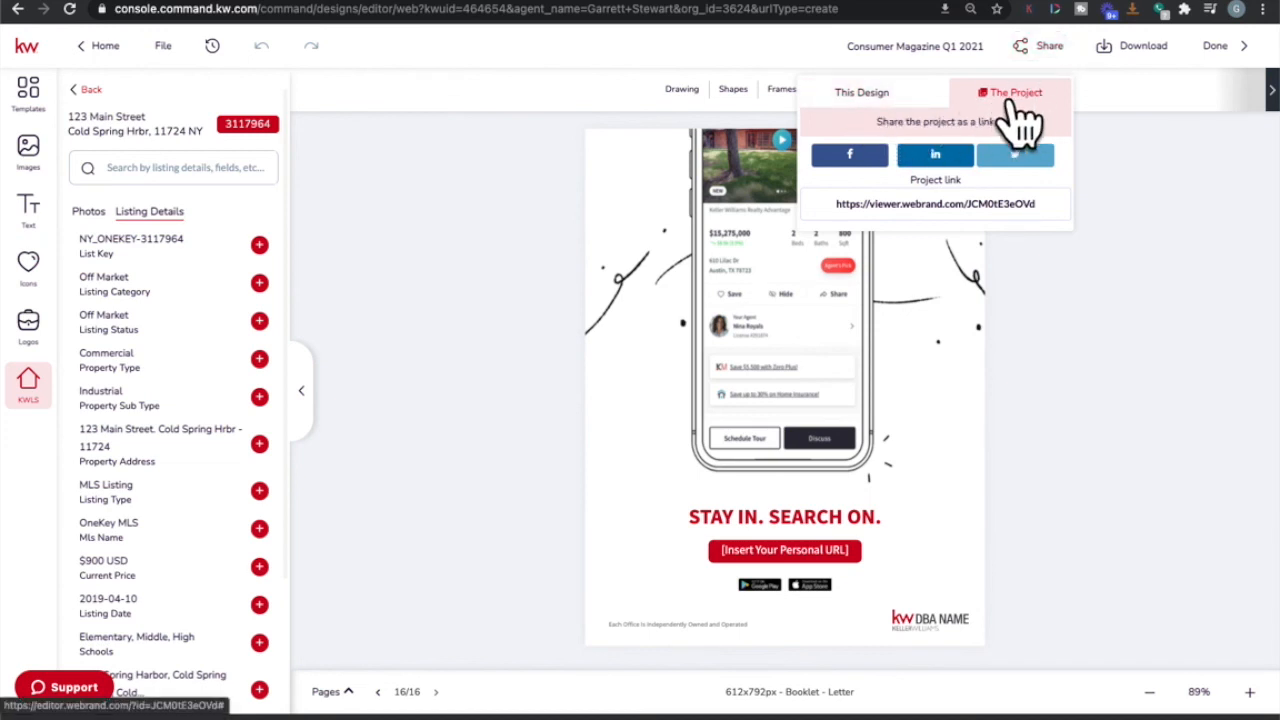
pyautogui.tripleClick(944, 203)
pyautogui.hotkey('ctrl', 'c')
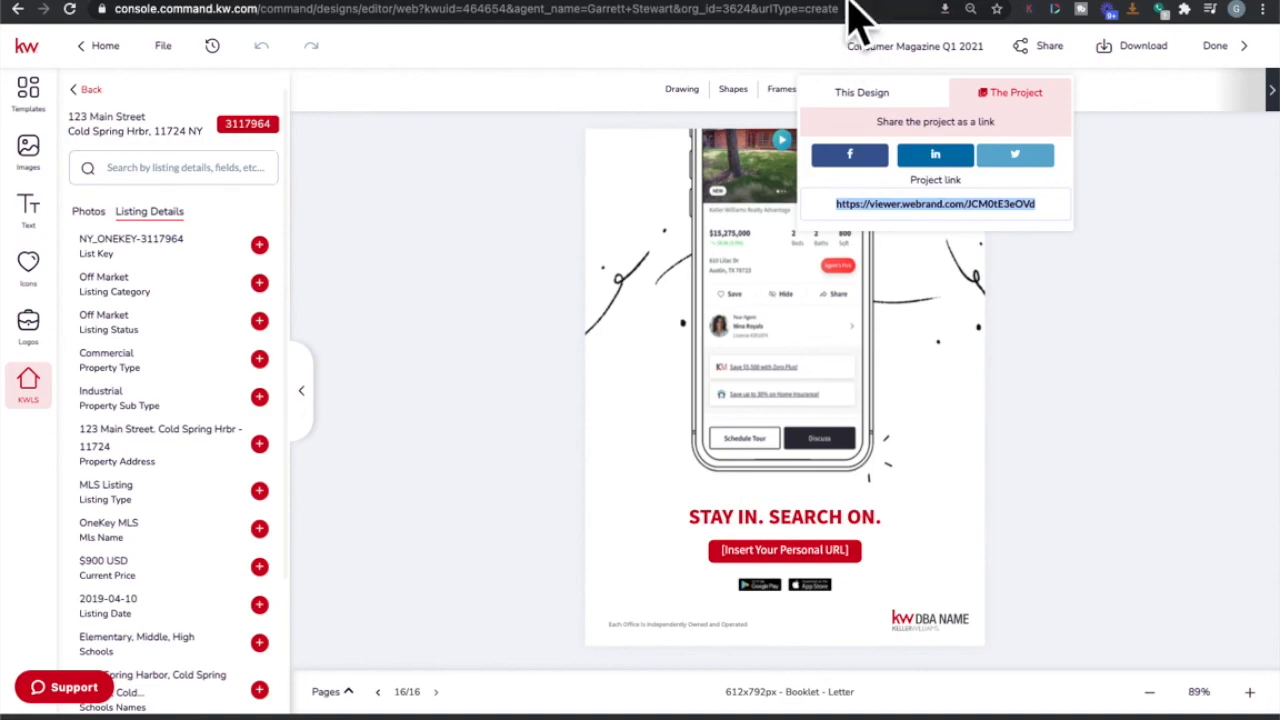
pyautogui.hotkey('ctrl', 't')
pyautogui.hotkey('ctrl', 'v')
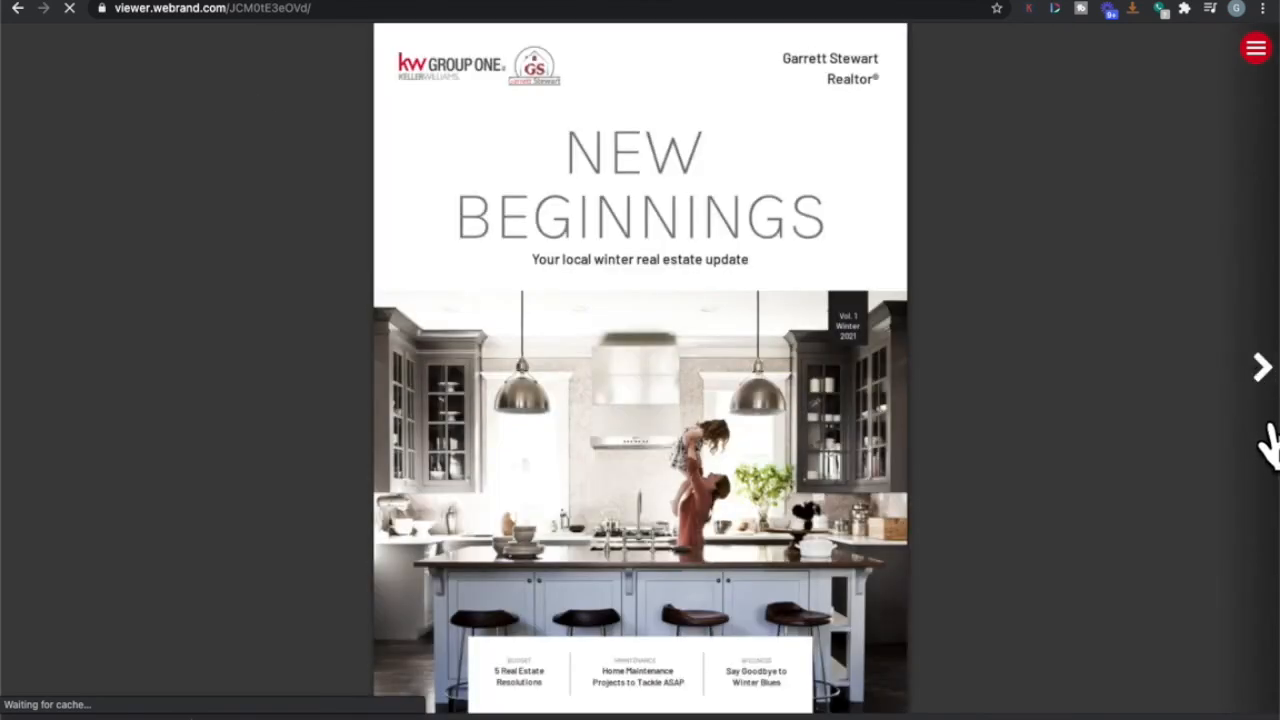
# Flip from the NEW BEGINNINGS cover to the Seal your sanctuary page and glance at the options menu.
pyautogui.click(1260, 370)
pyautogui.click(1262, 372)
pyautogui.click(1262, 372)
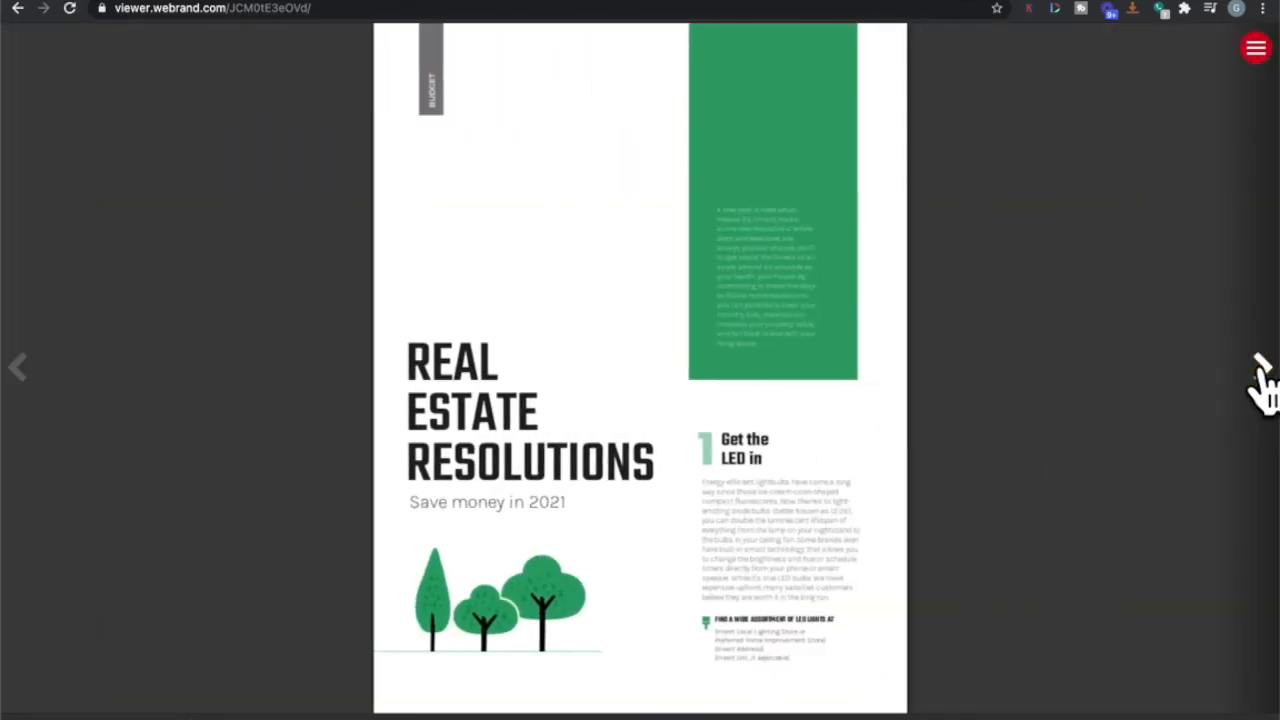
pyautogui.click(1262, 372)
pyautogui.click(1262, 372)
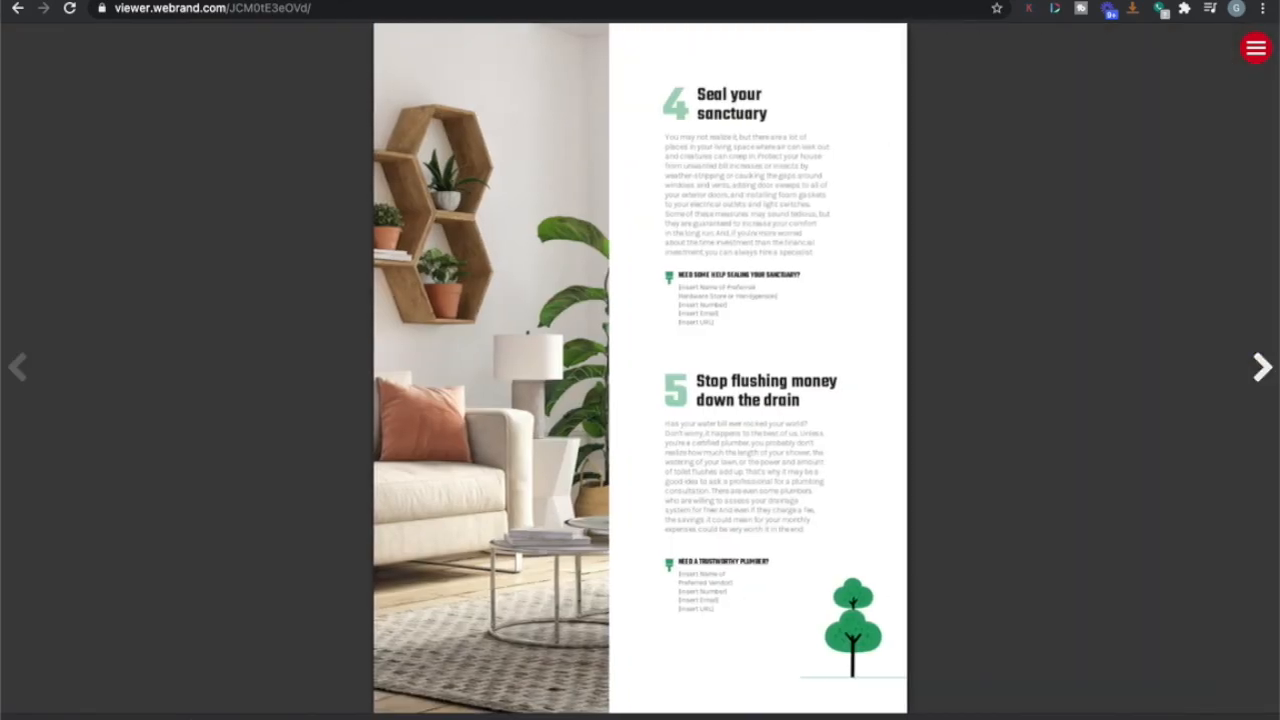
pyautogui.click(1256, 48)
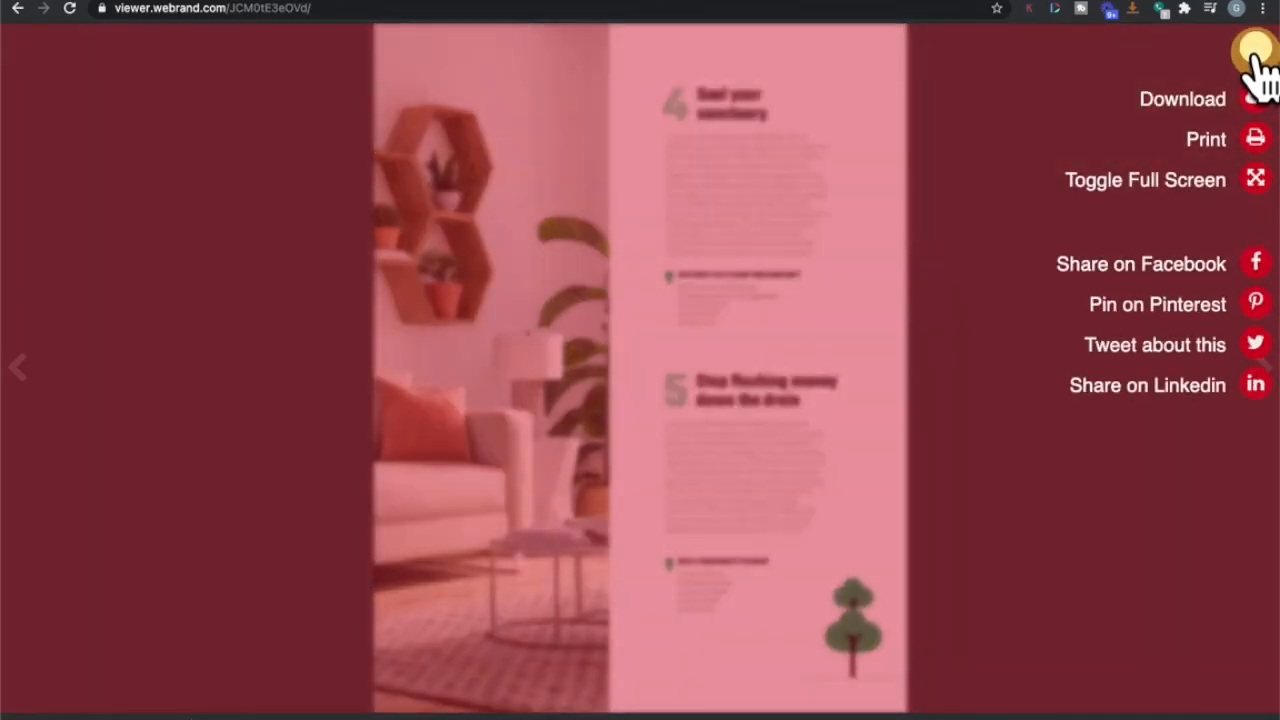
pyautogui.click(1254, 52)
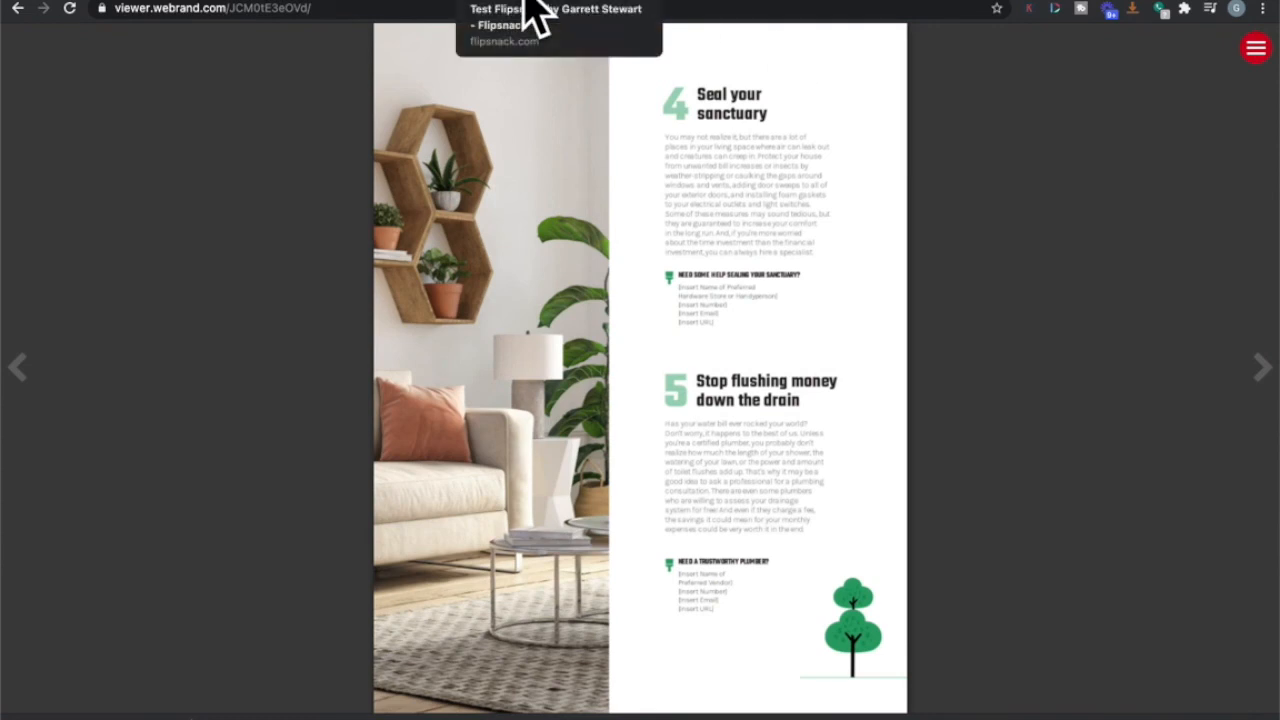
# Page the Test Flipsnack flipbook from its cover through to the Keep Your Home Happy in 2021 page.
pyautogui.click(530, 6)
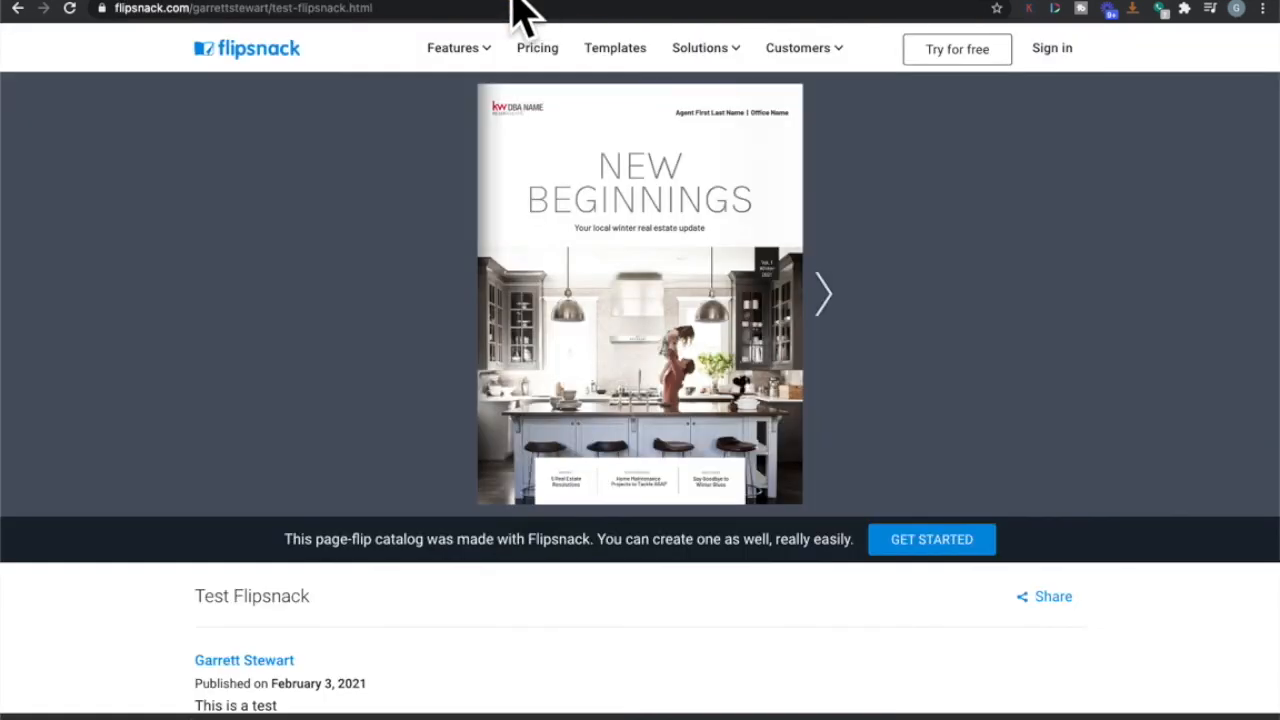
pyautogui.scroll(-1, 300, 650)
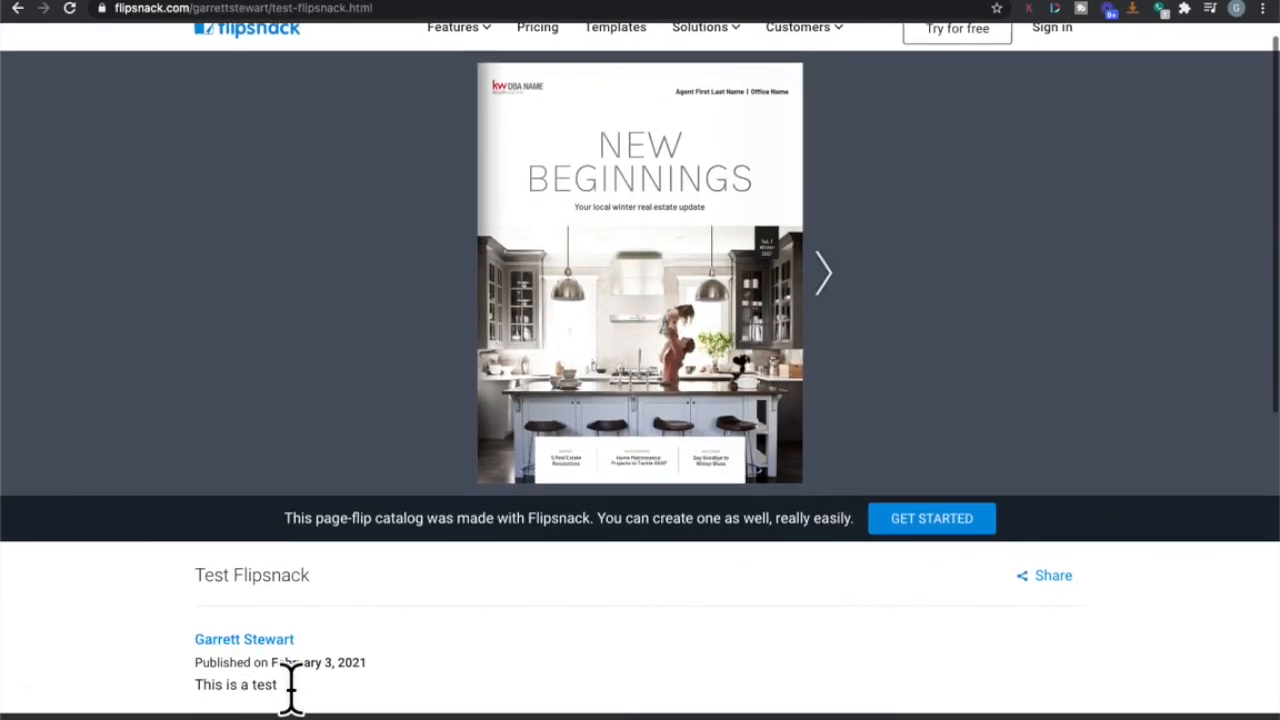
pyautogui.scroll(-2, 240, 585)
pyautogui.scroll(-2, 245, 595)
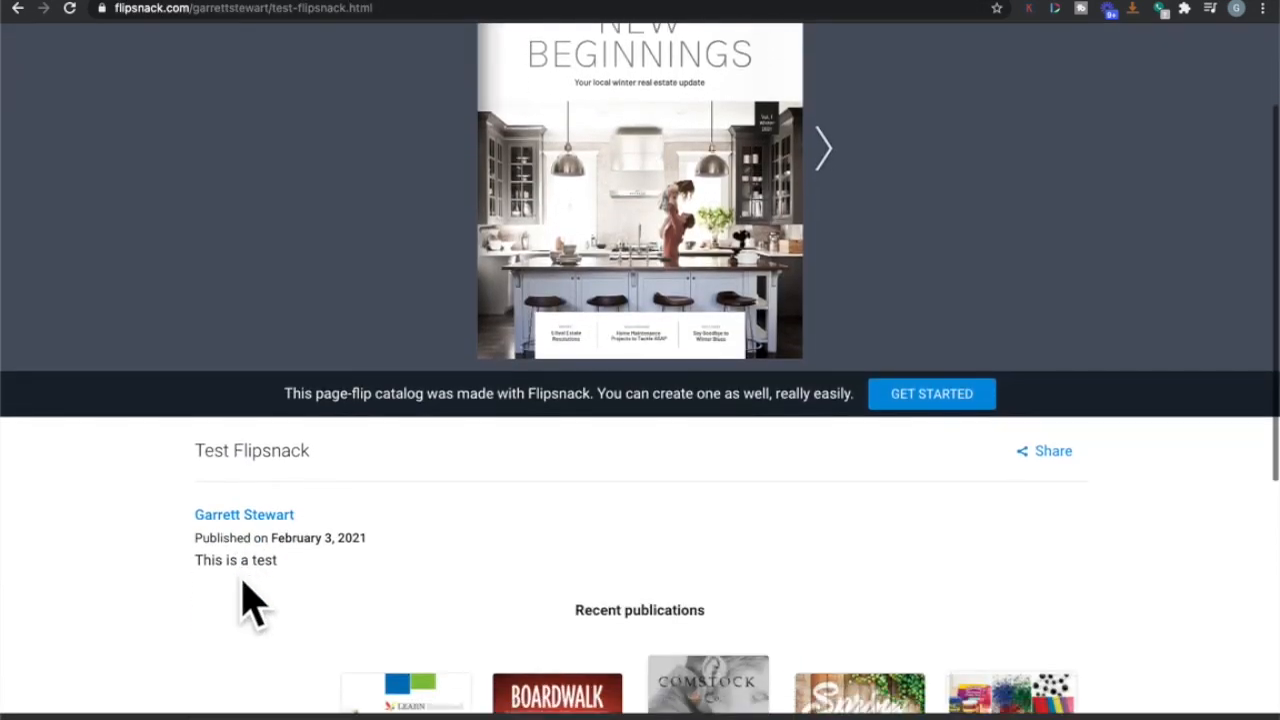
pyautogui.scroll(3, 288, 545)
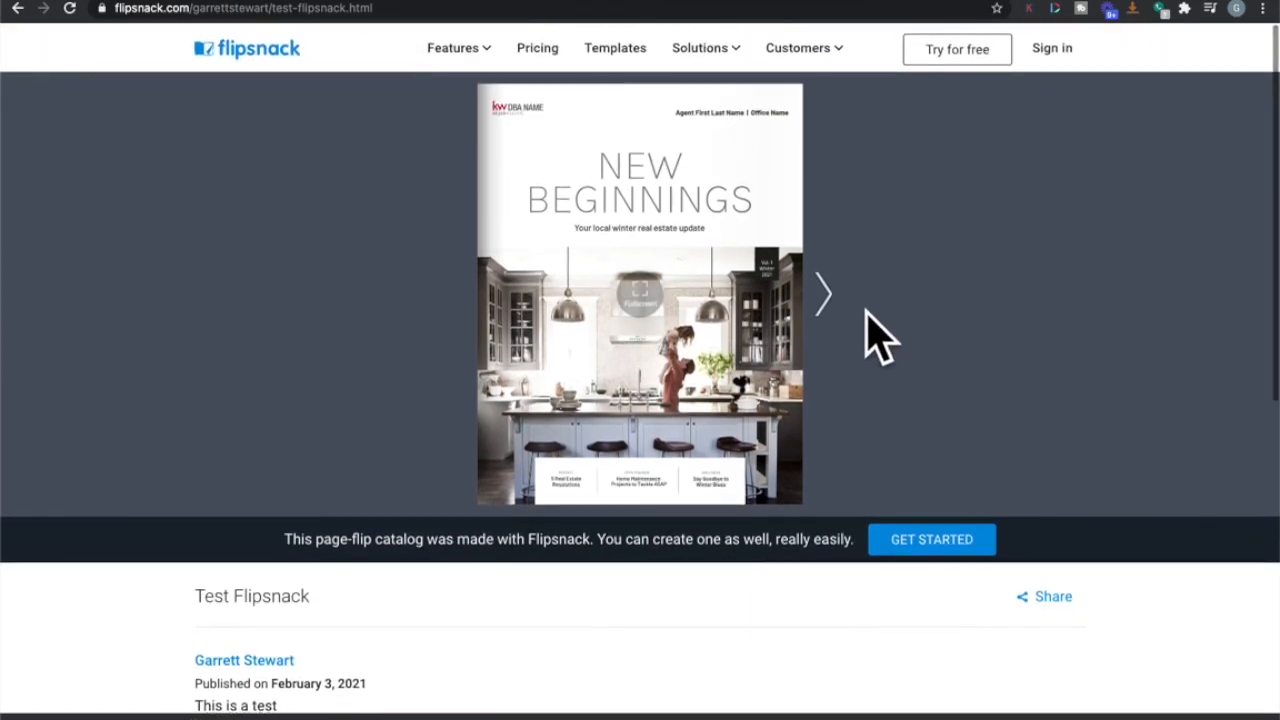
pyautogui.click(838, 298)
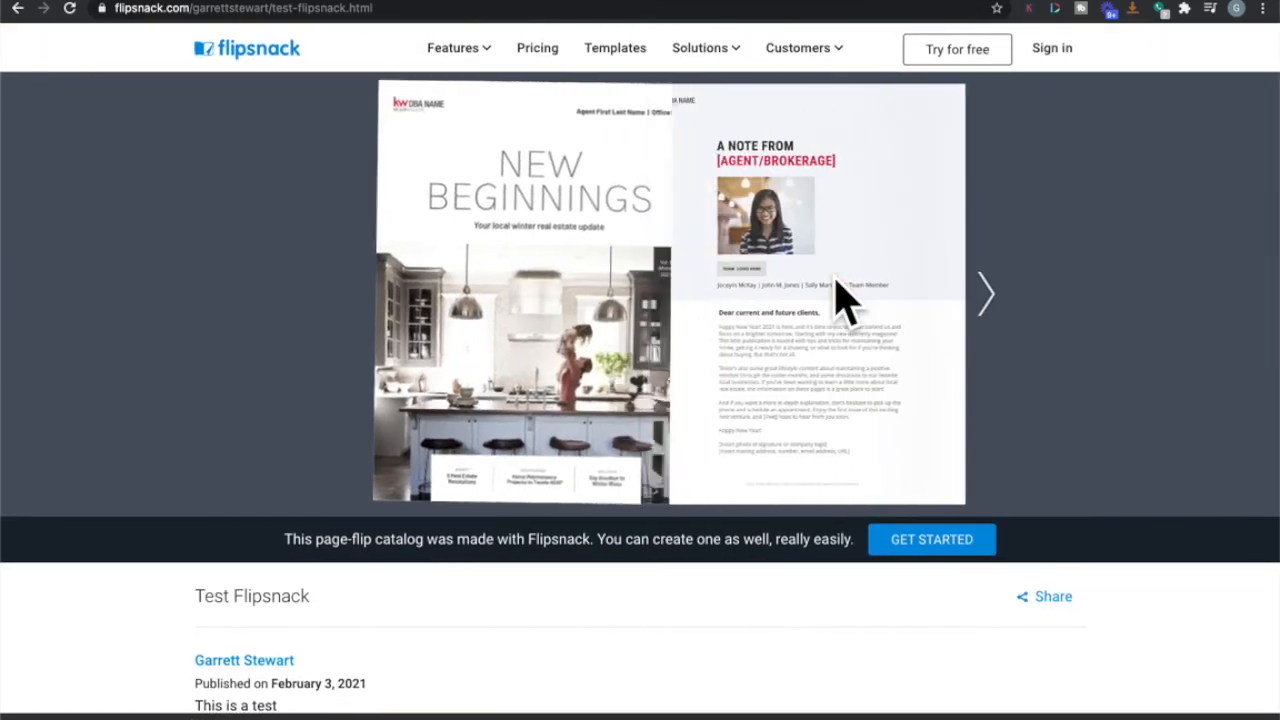
pyautogui.click(988, 302)
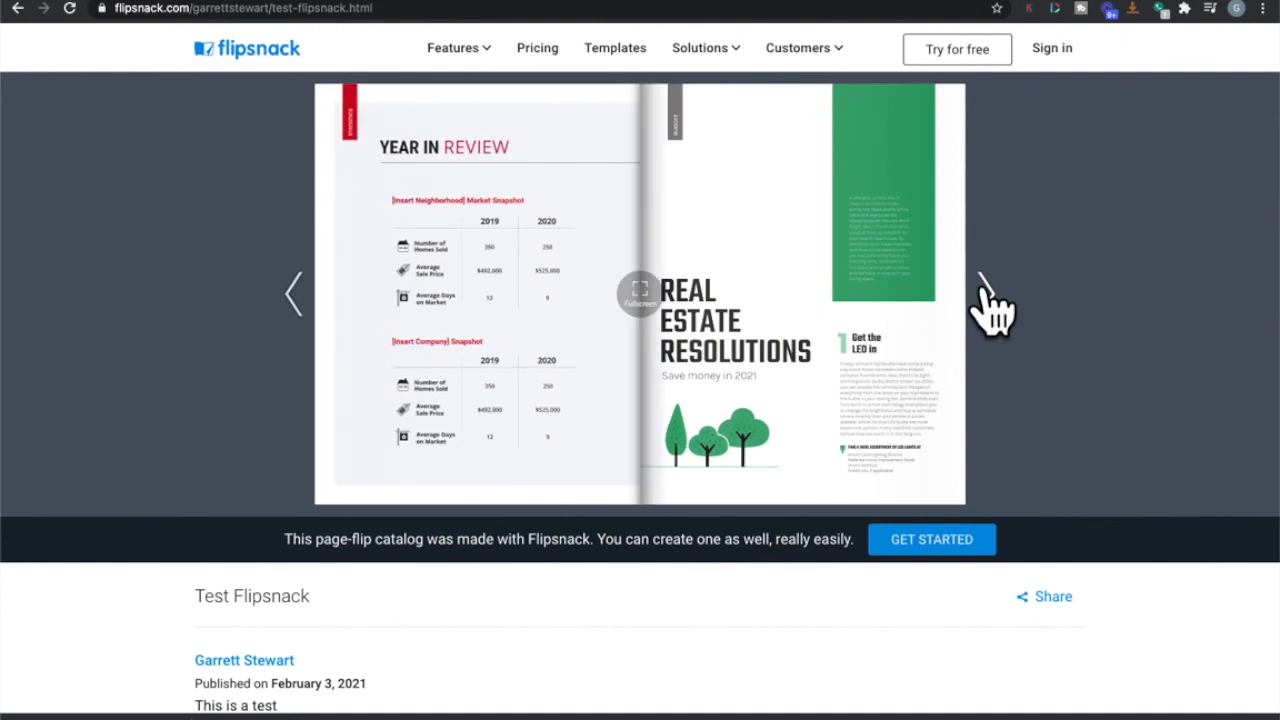
pyautogui.click(987, 298)
pyautogui.click(987, 298)
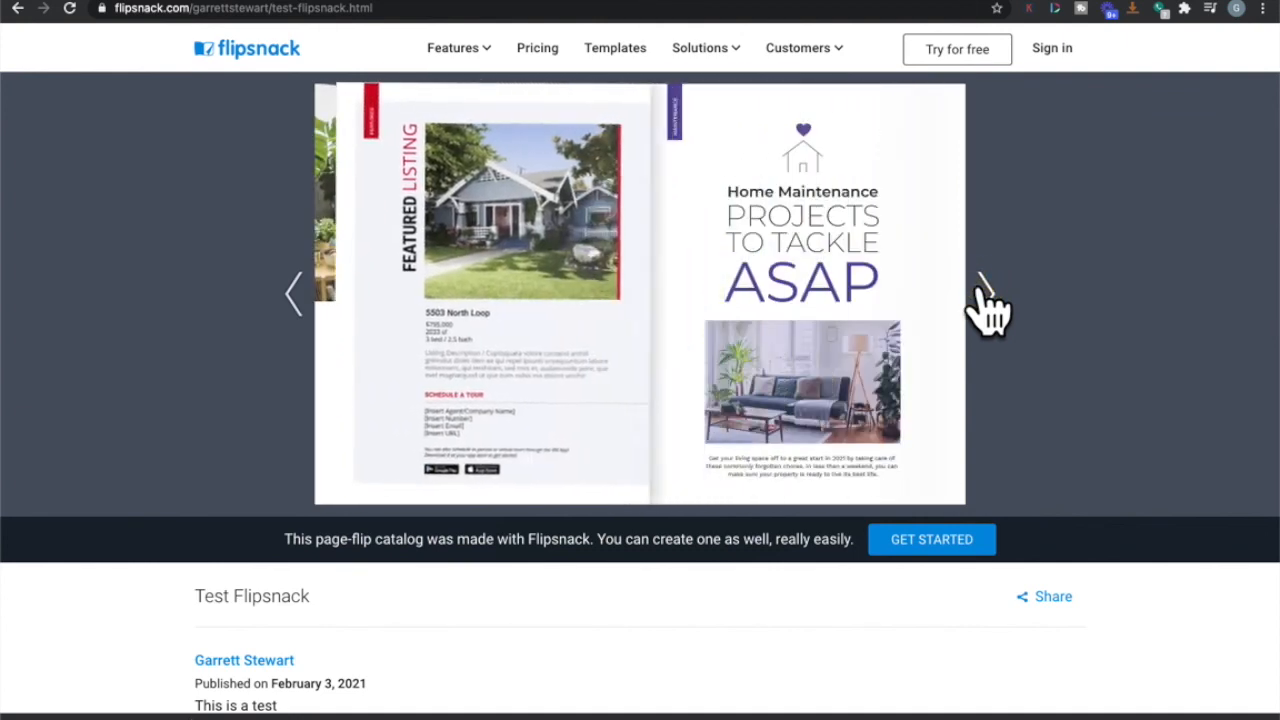
pyautogui.click(986, 306)
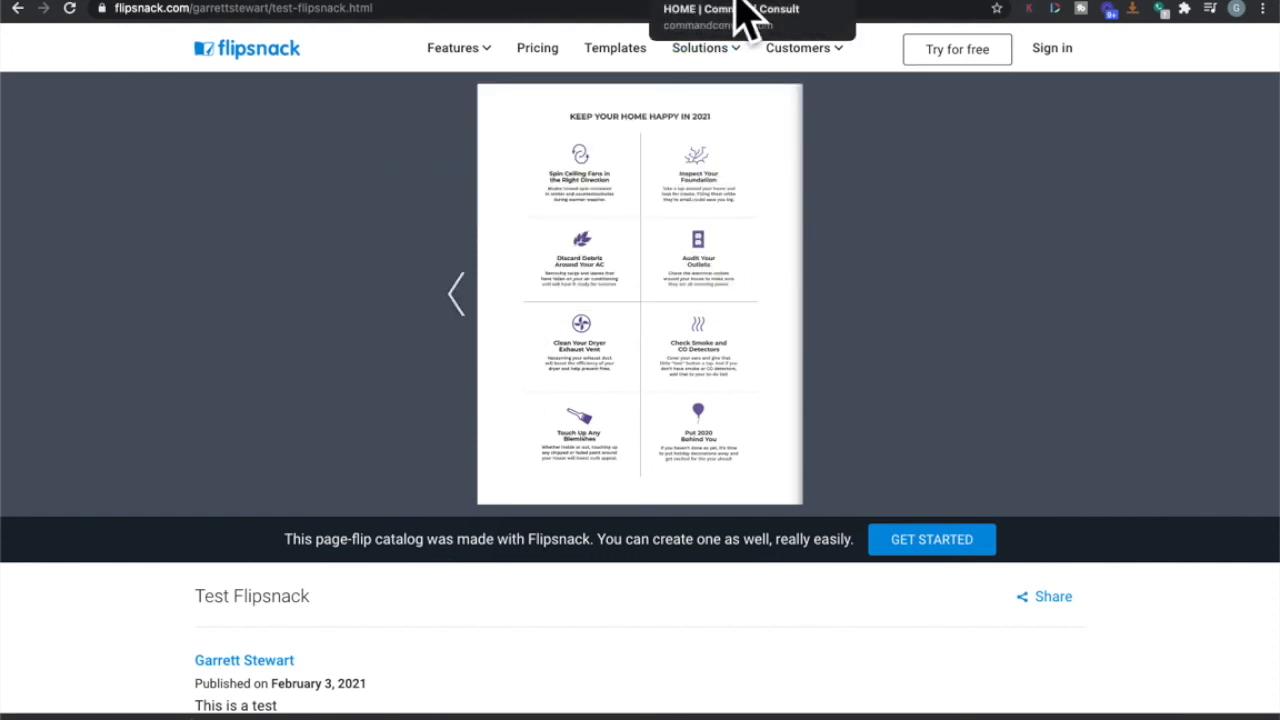
pyautogui.click(737, 10)
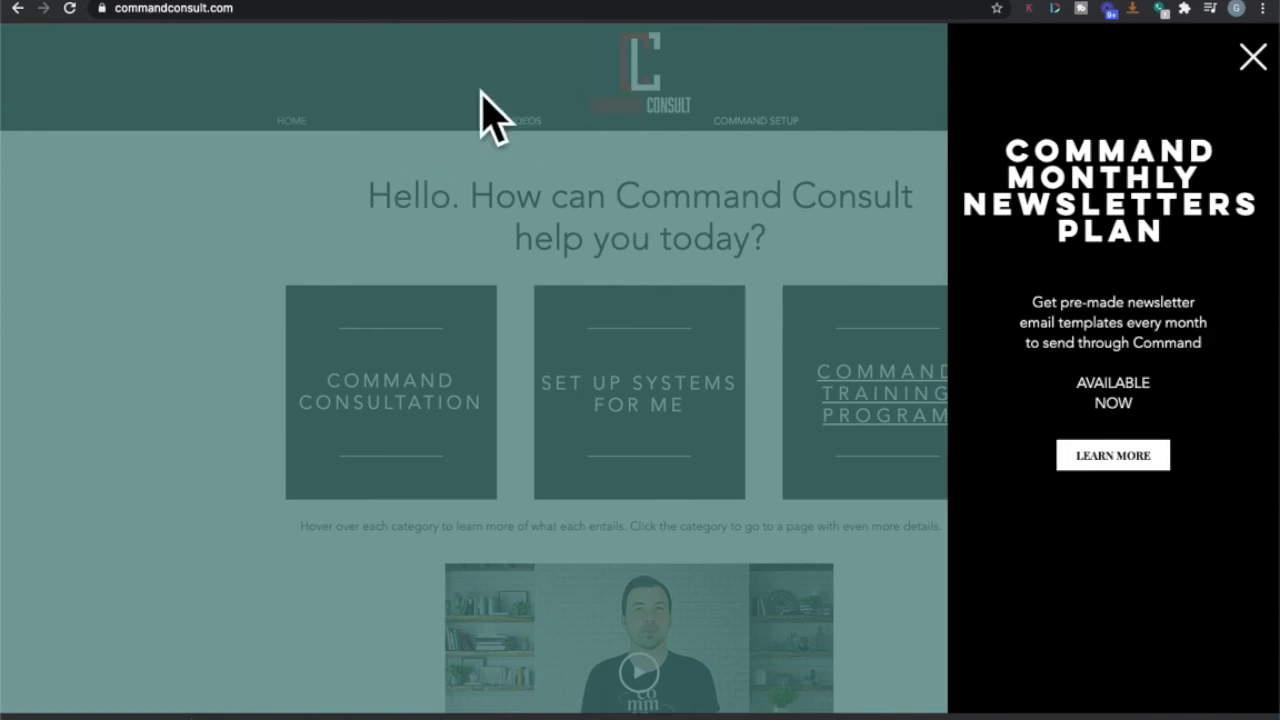
# Close the newsletter plan pop-up on the Command Consult home page.
pyautogui.click(1252, 57)
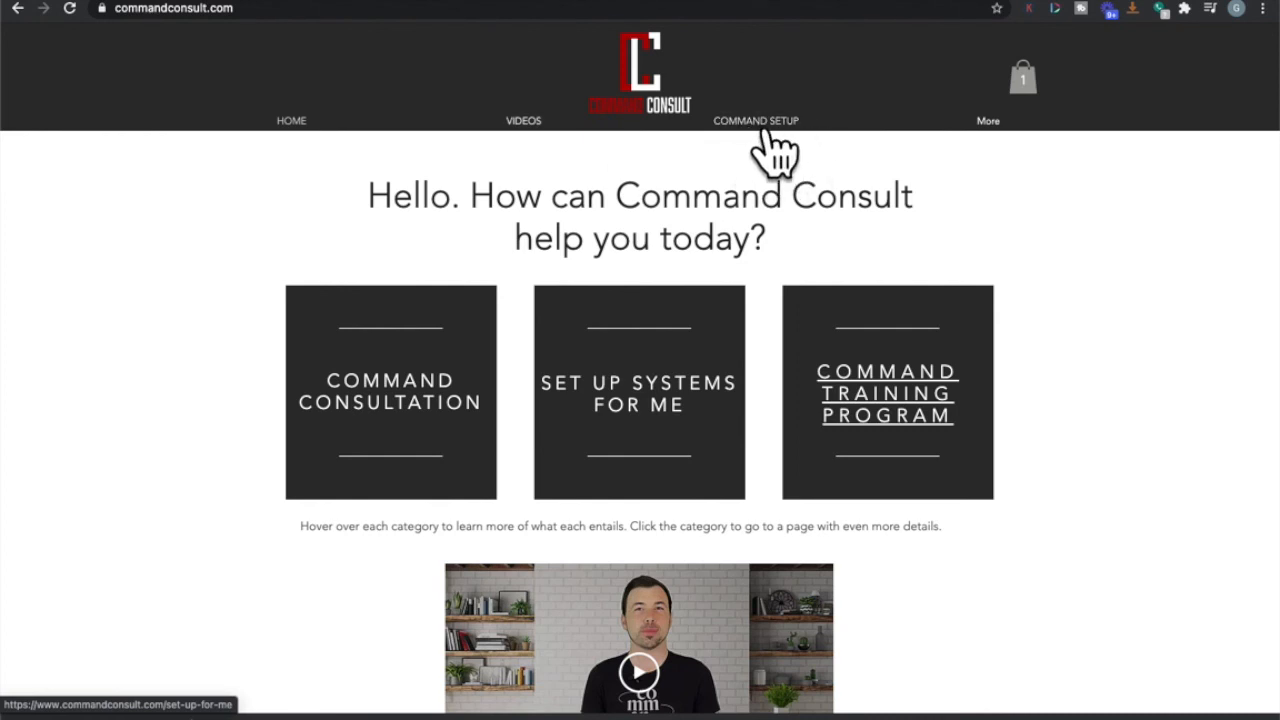
pyautogui.moveTo(988, 124)
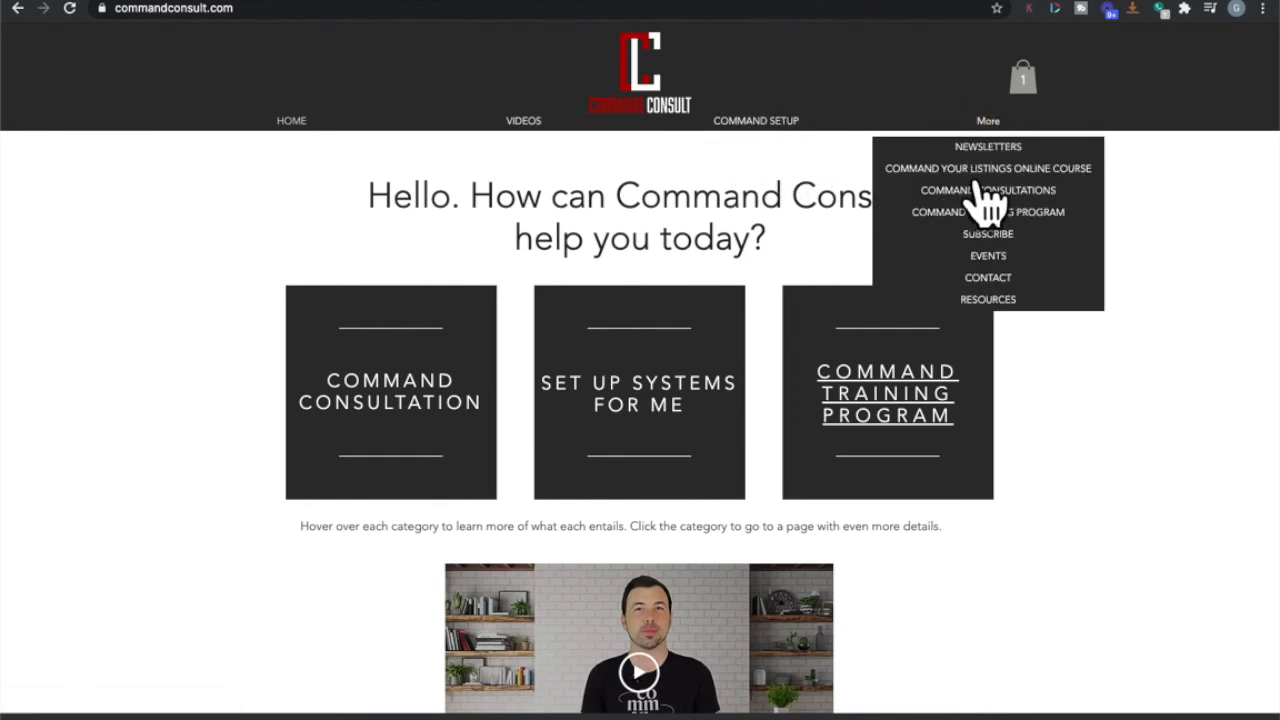